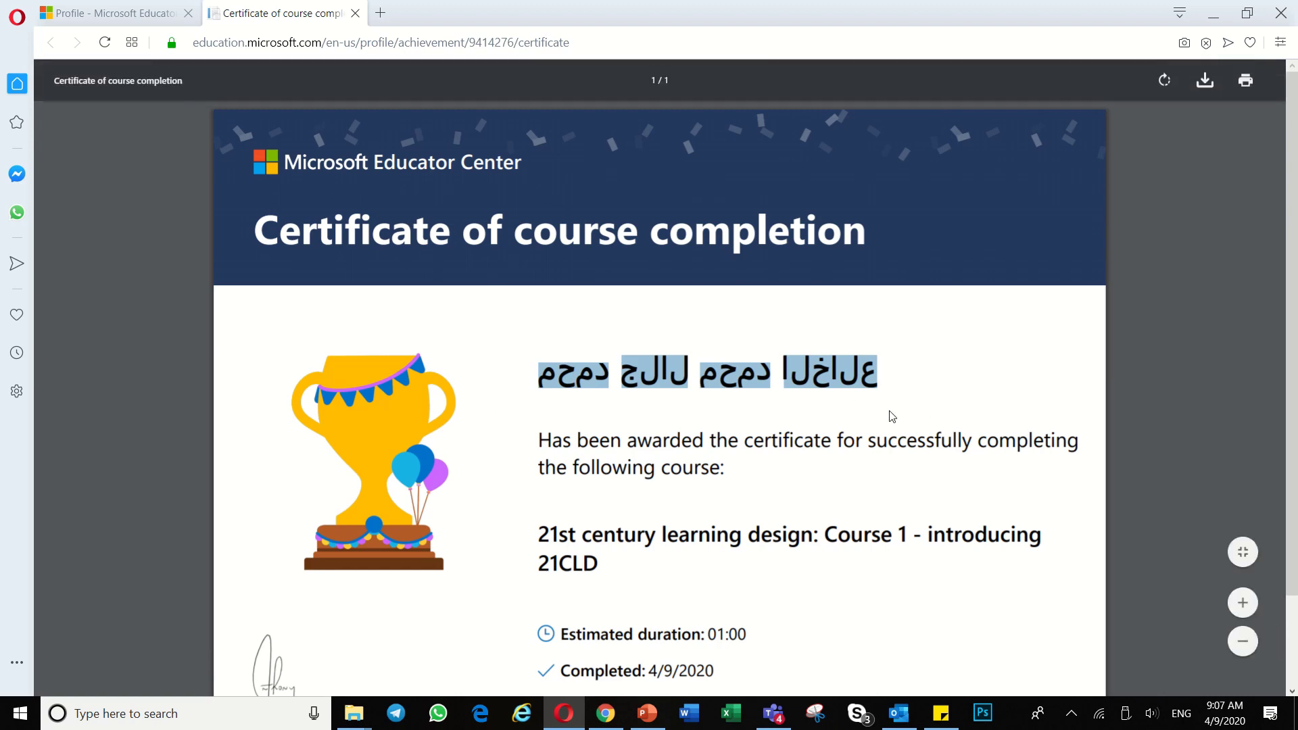
Step: Select the full Arabic name on the certificate, then switch to Educator Center in Chrome
scroll(852, 444, "down", 2)
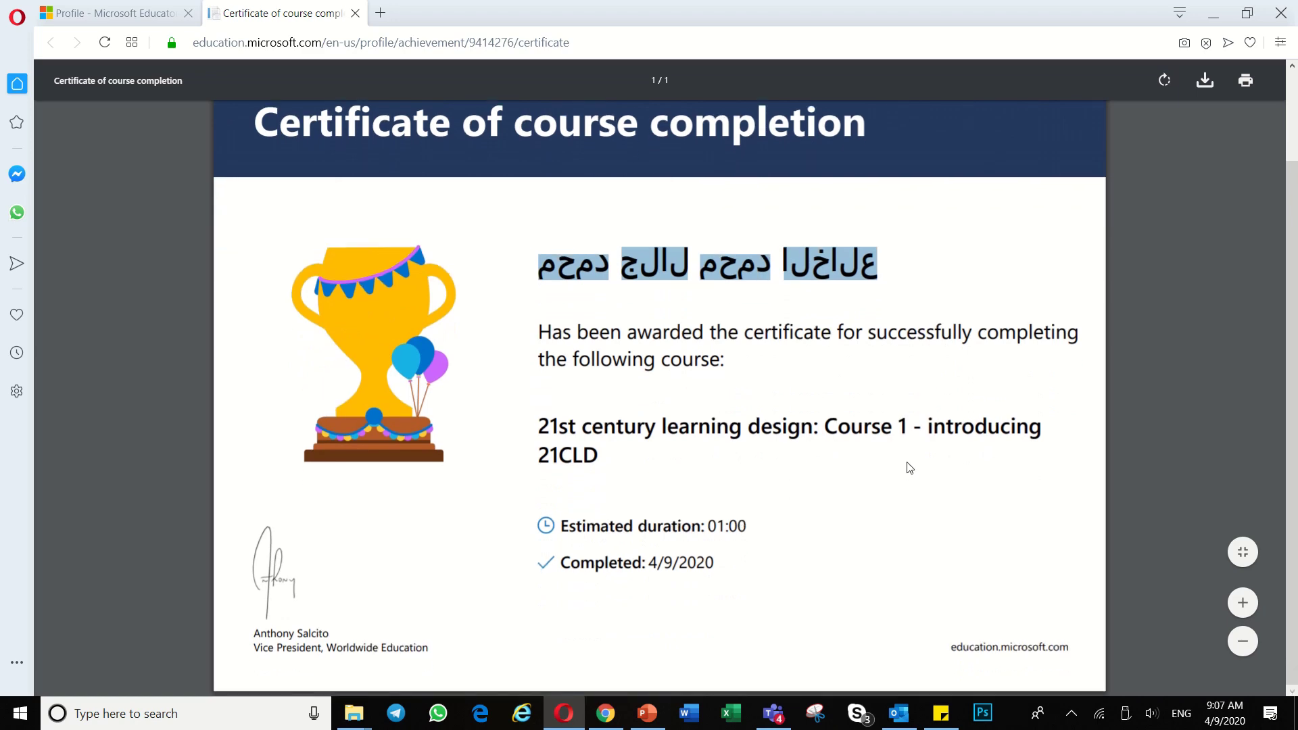
scroll(878, 465, "up", 2)
left_click(539, 380)
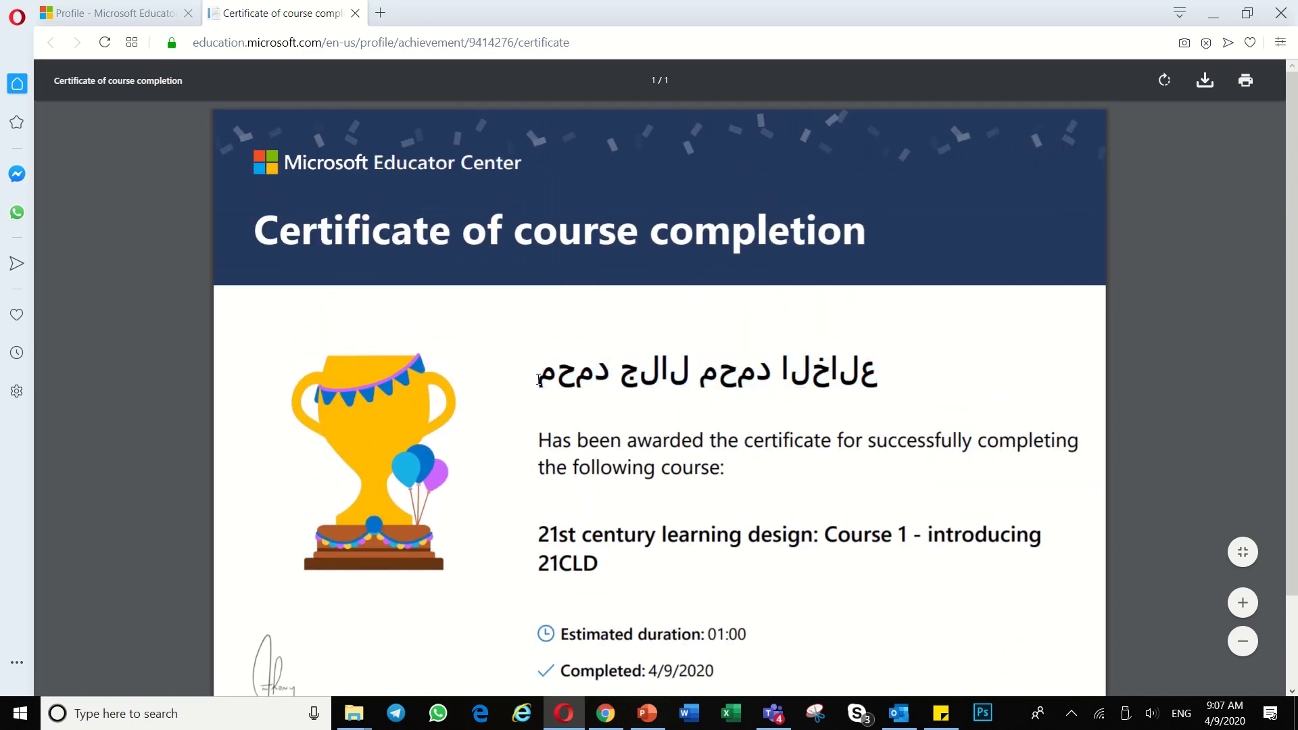
left_click_drag(539, 380, 884, 398)
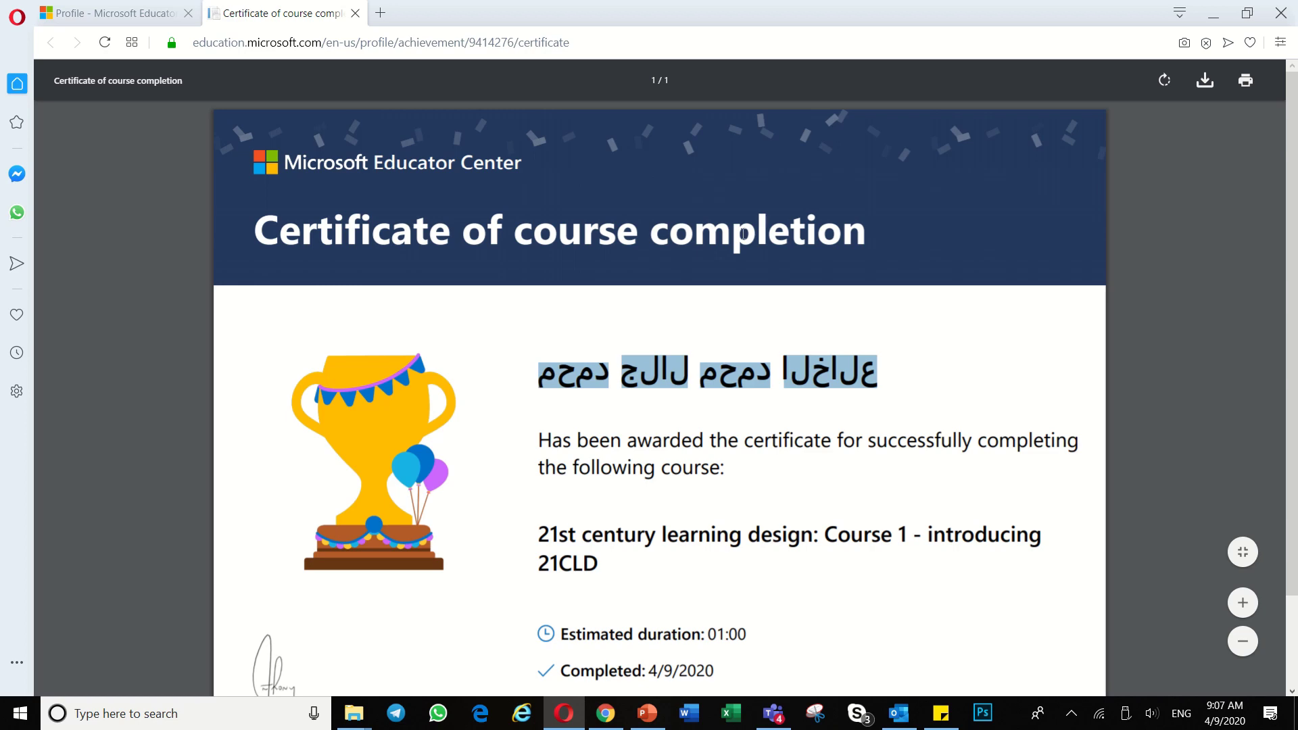
left_click(606, 713)
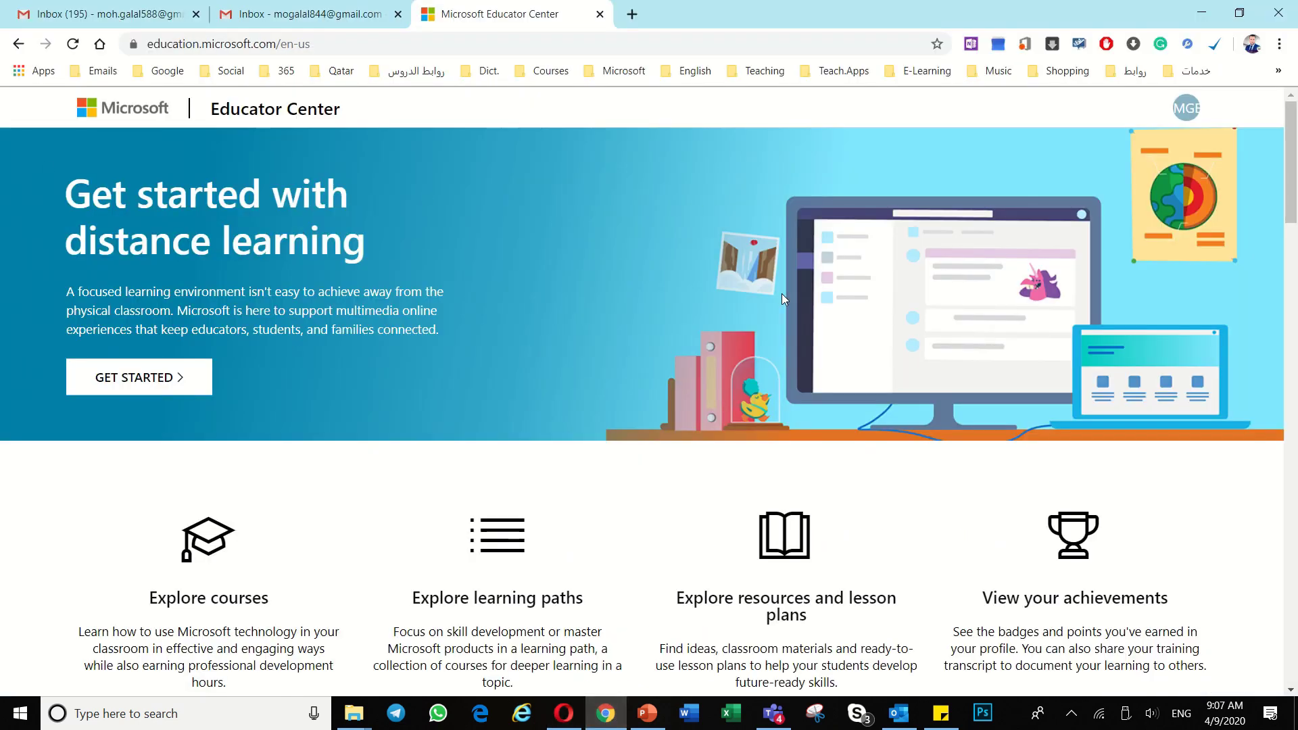
Step: Check the second account's name and email in the account menu
left_click(1188, 110)
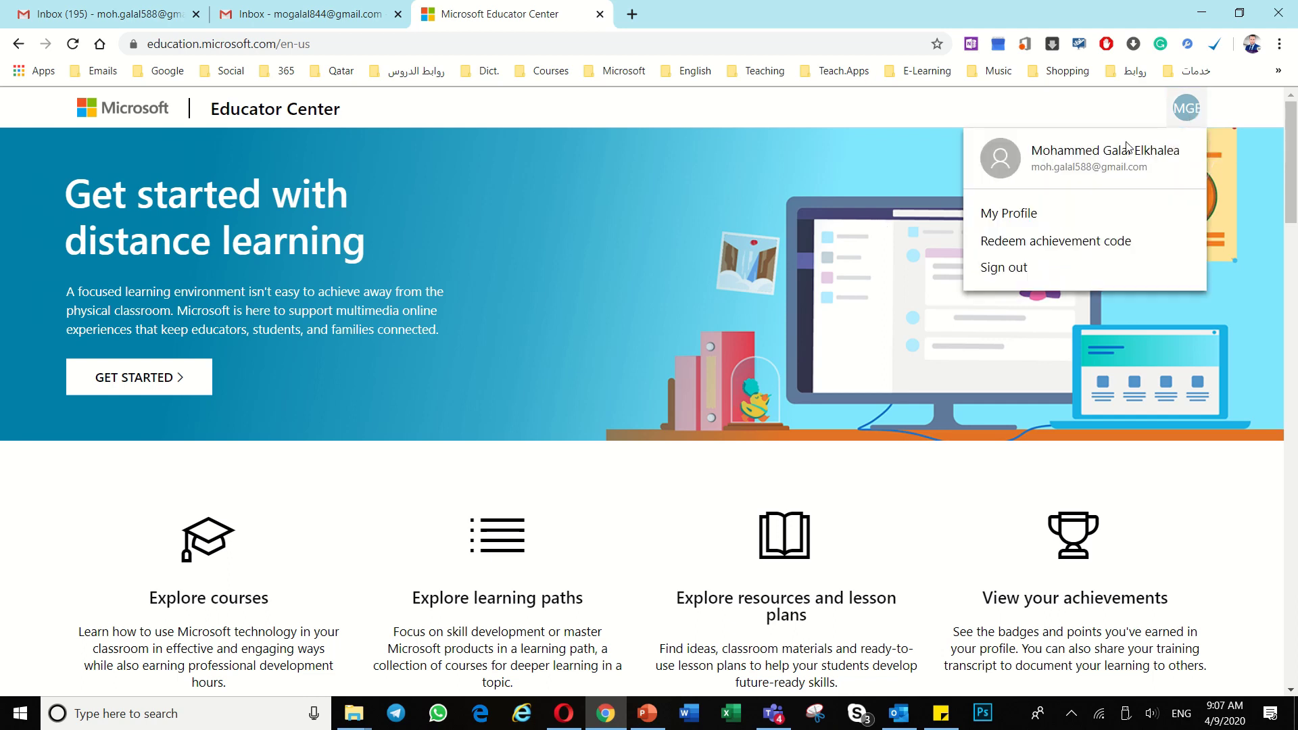
triple_click(1070, 149)
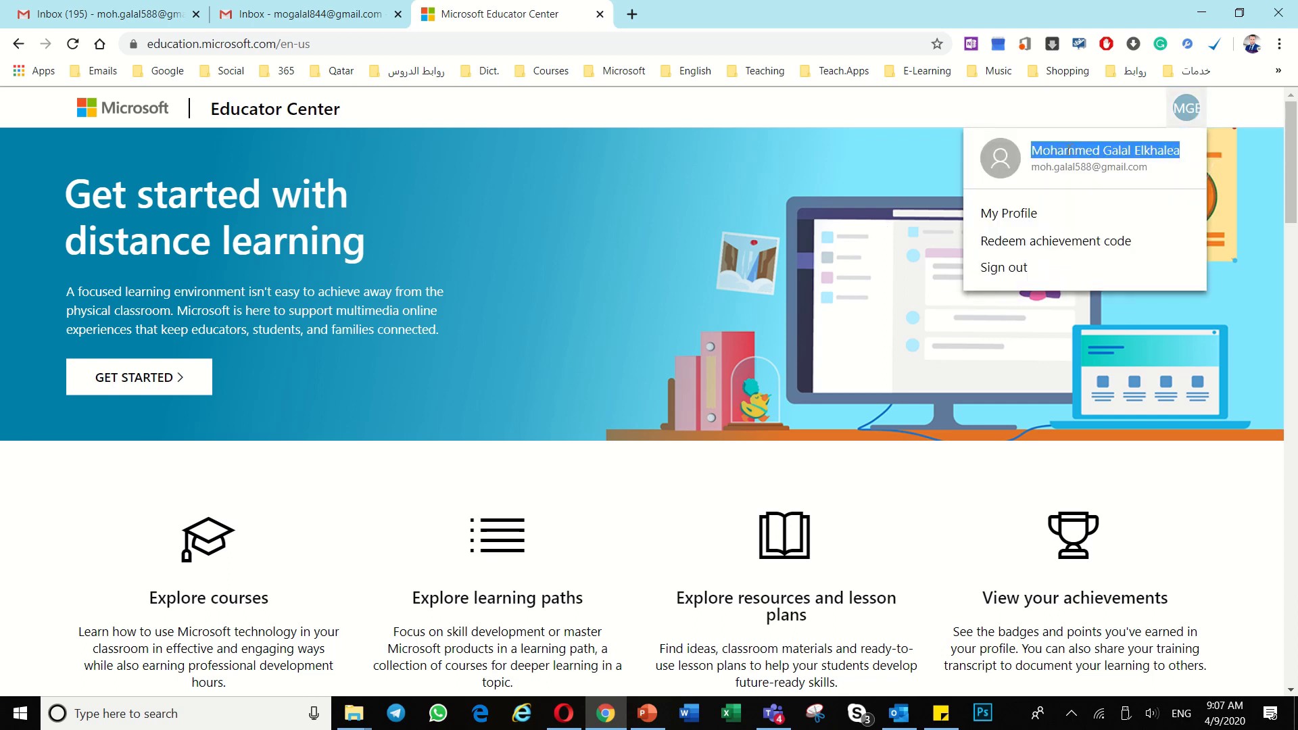
double_click(1055, 167)
triple_click(1114, 162)
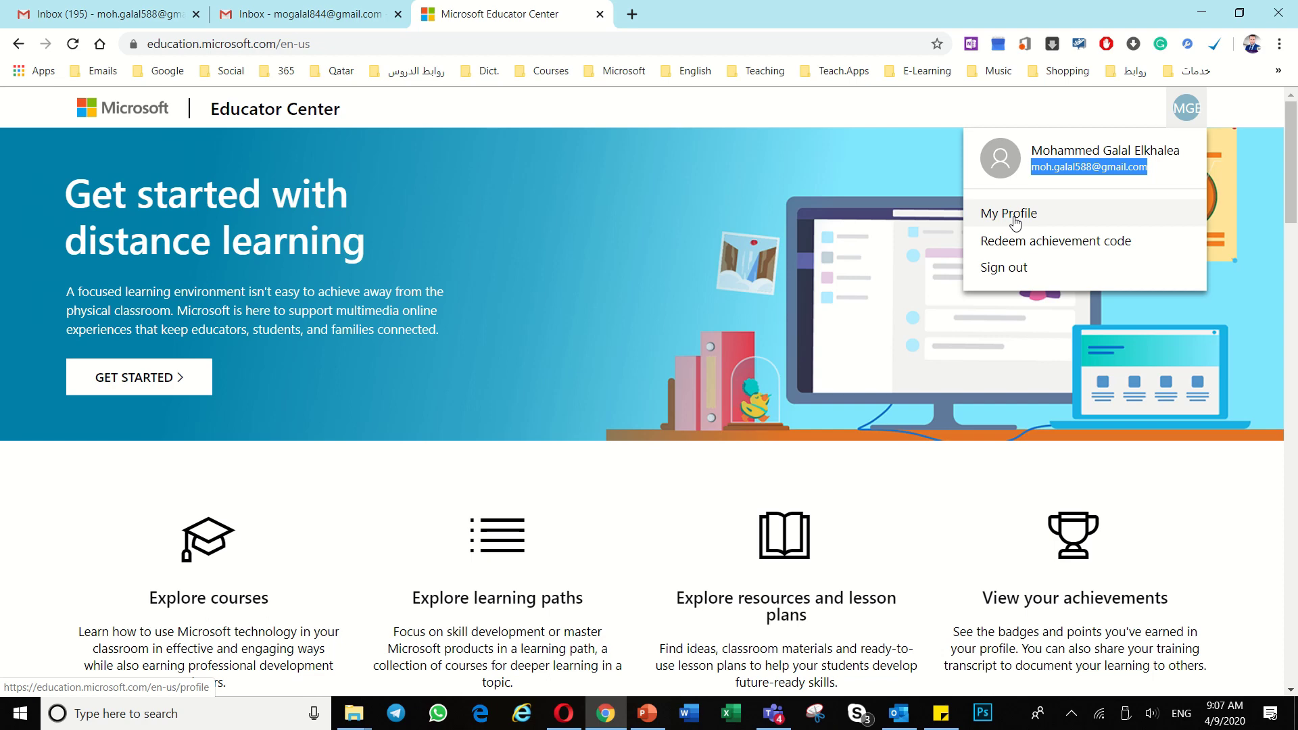
Step: Go to My Profile and view details of the Pear Deck badge
left_click(1016, 224)
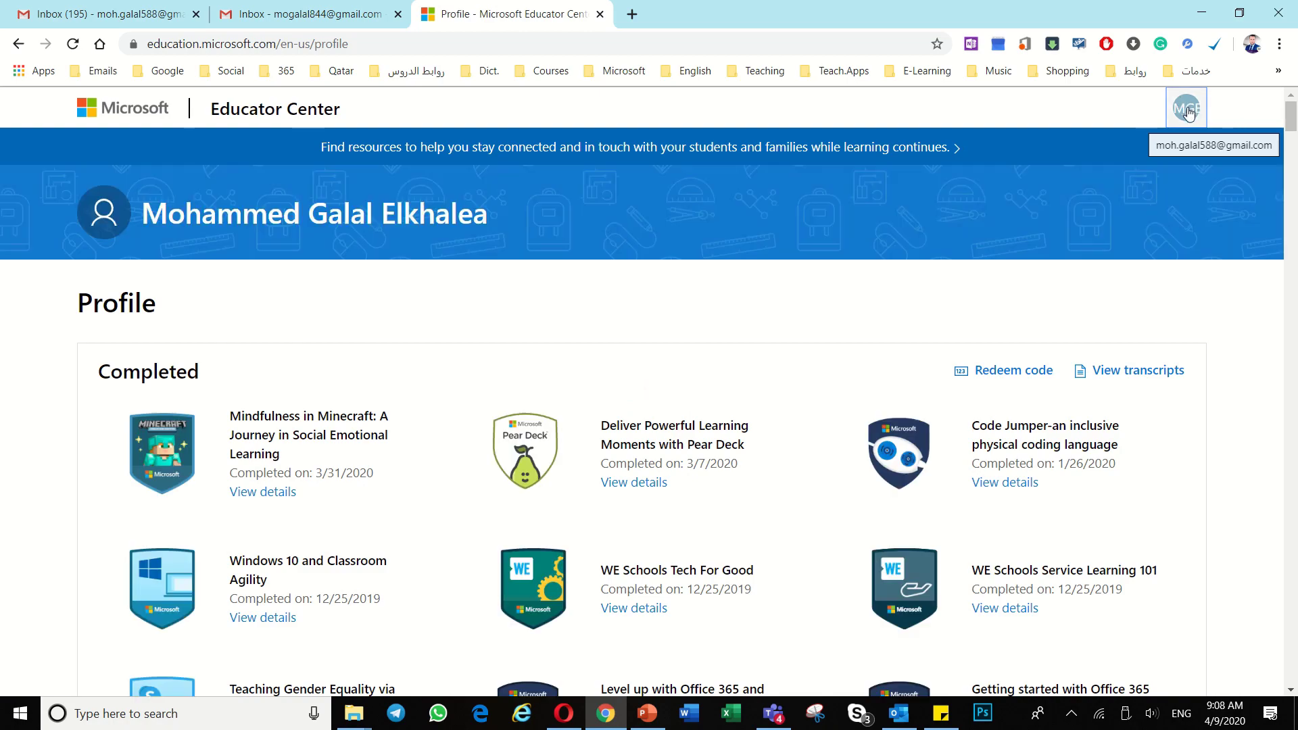
scroll(336, 334, "down", 18)
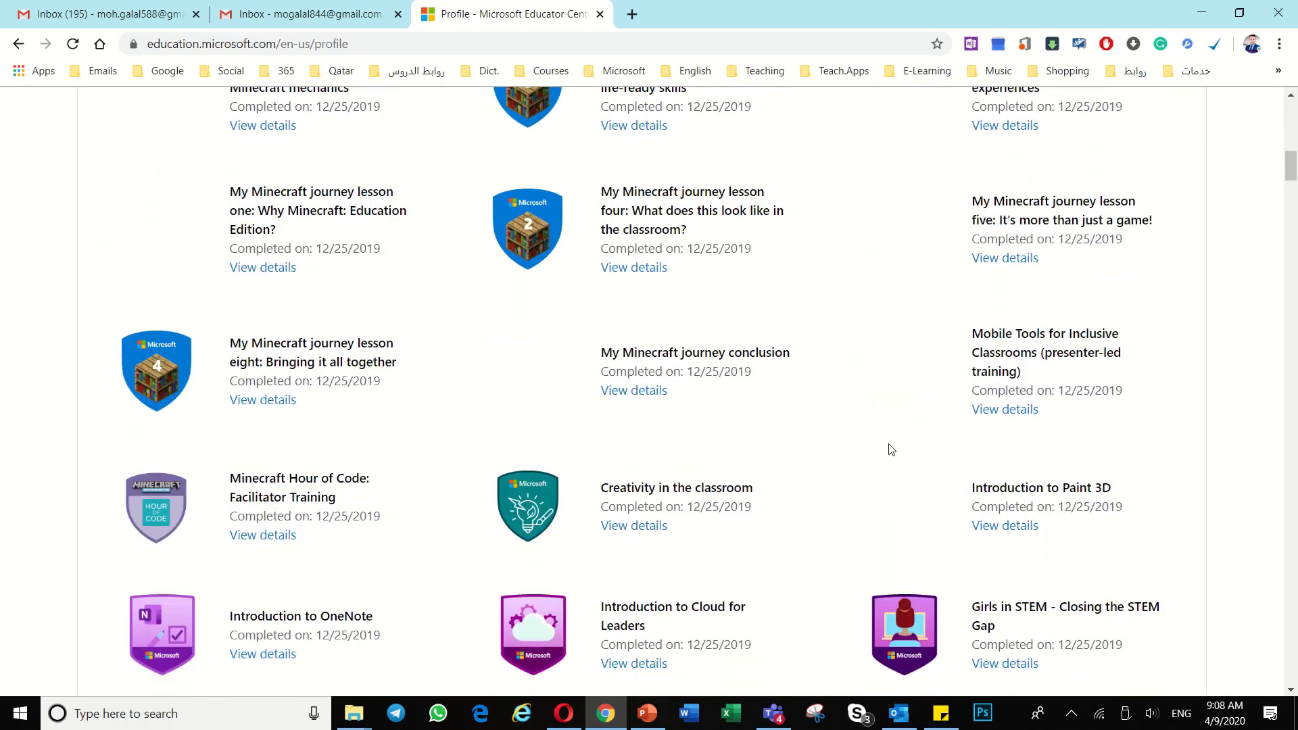
scroll(855, 436, "up", 18)
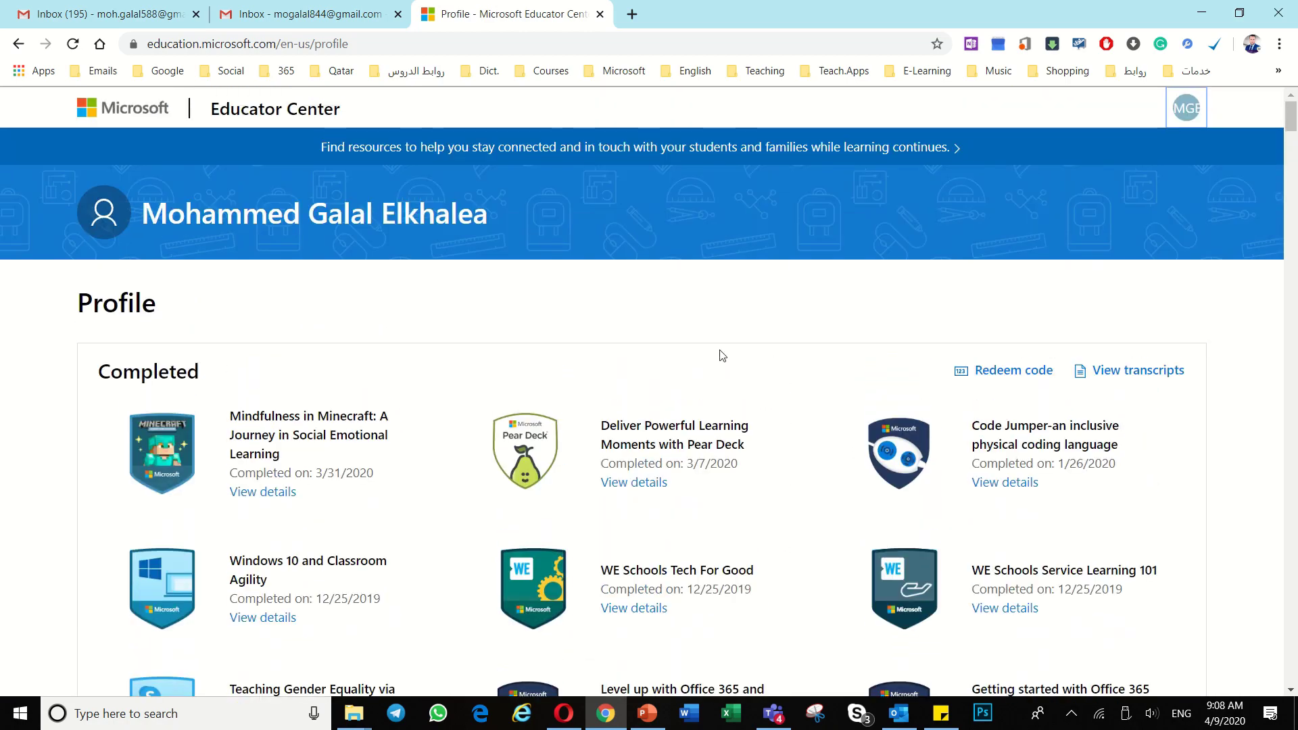
scroll(646, 383, "down", 2)
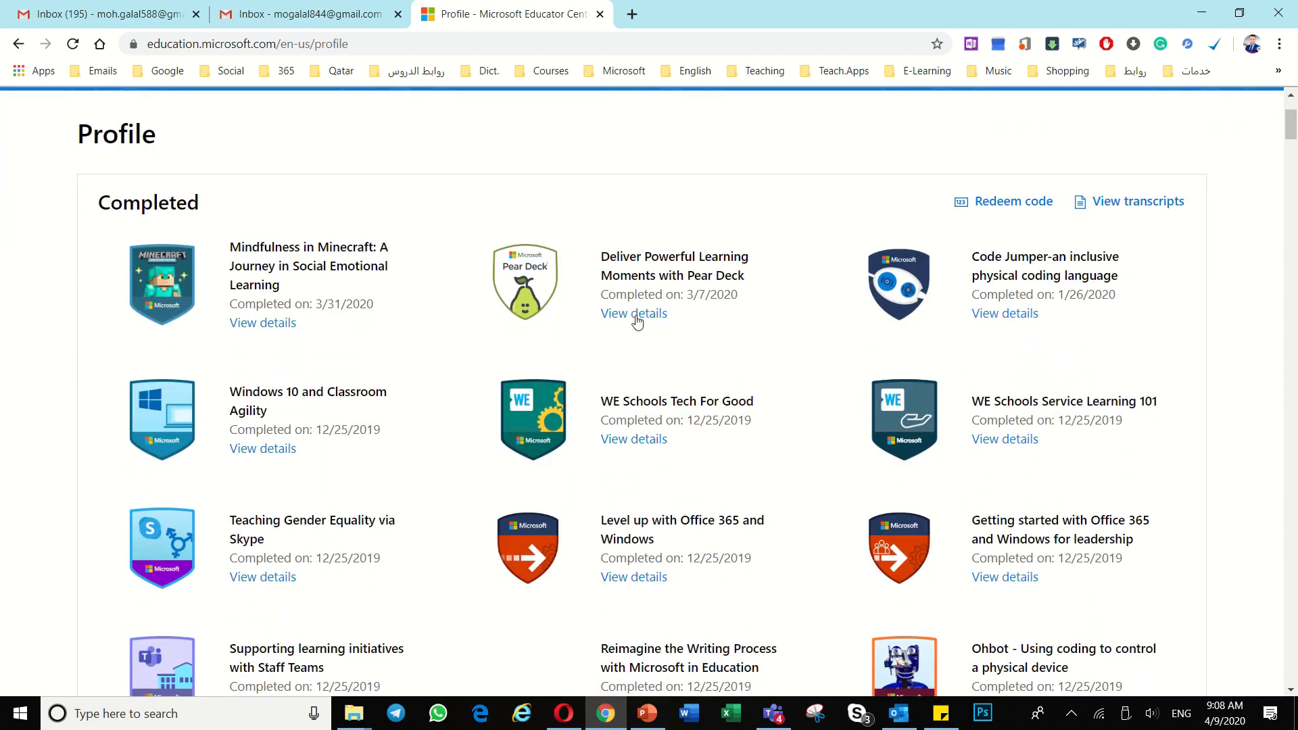
left_click(637, 315)
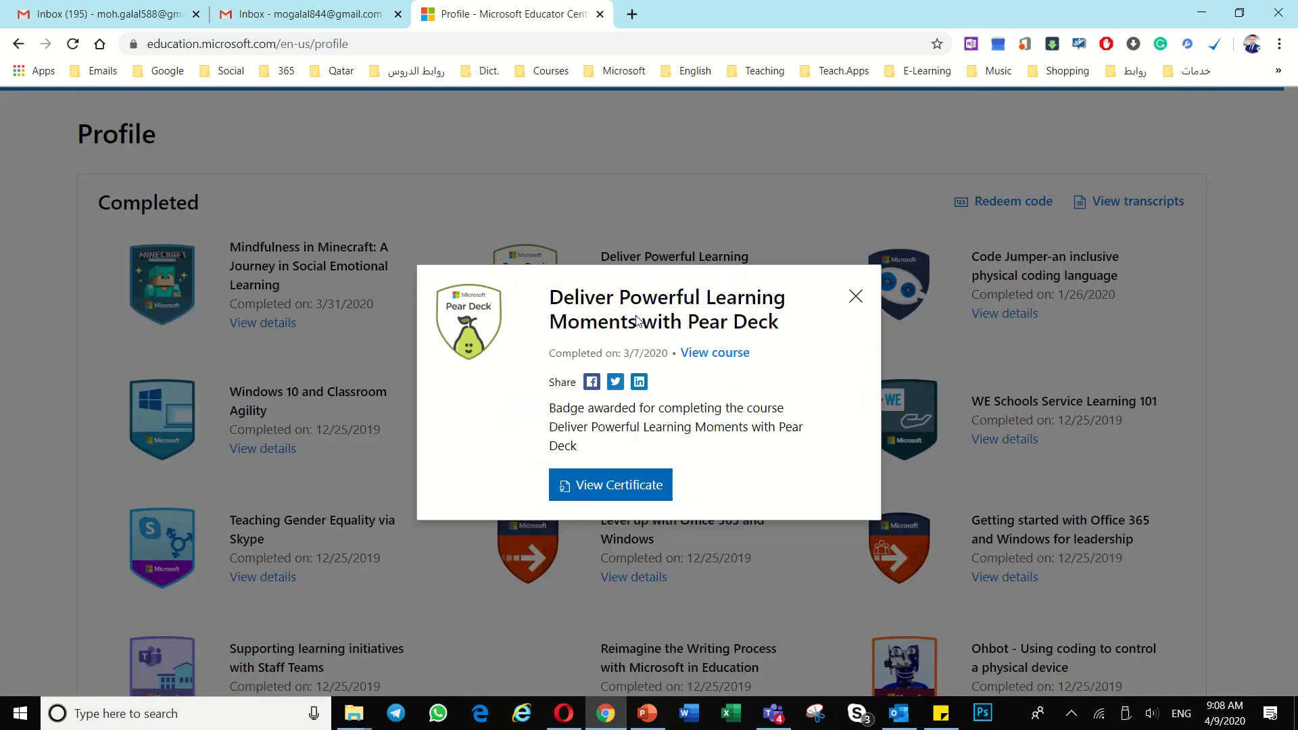
Step: Open the Pear Deck certificate and select the English name printed on it
left_click(614, 490)
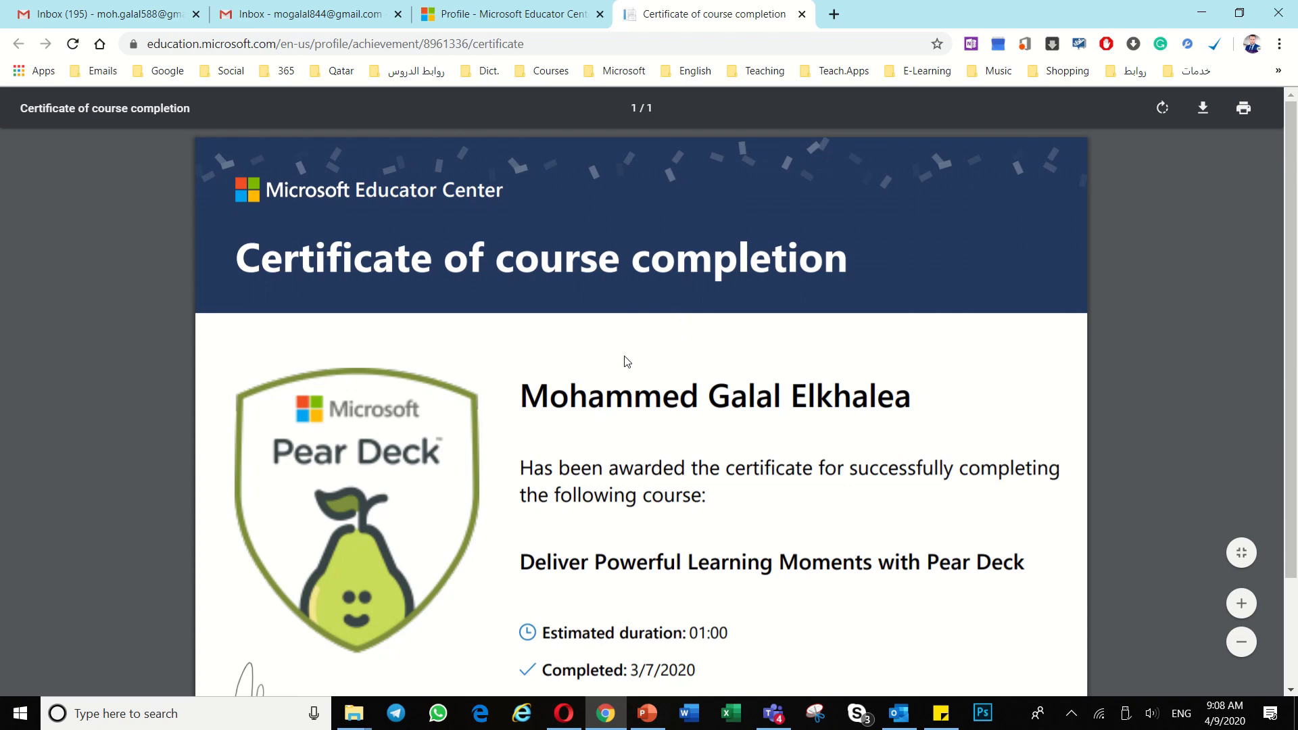
scroll(617, 325, "down", 2)
left_click_drag(531, 315, 925, 331)
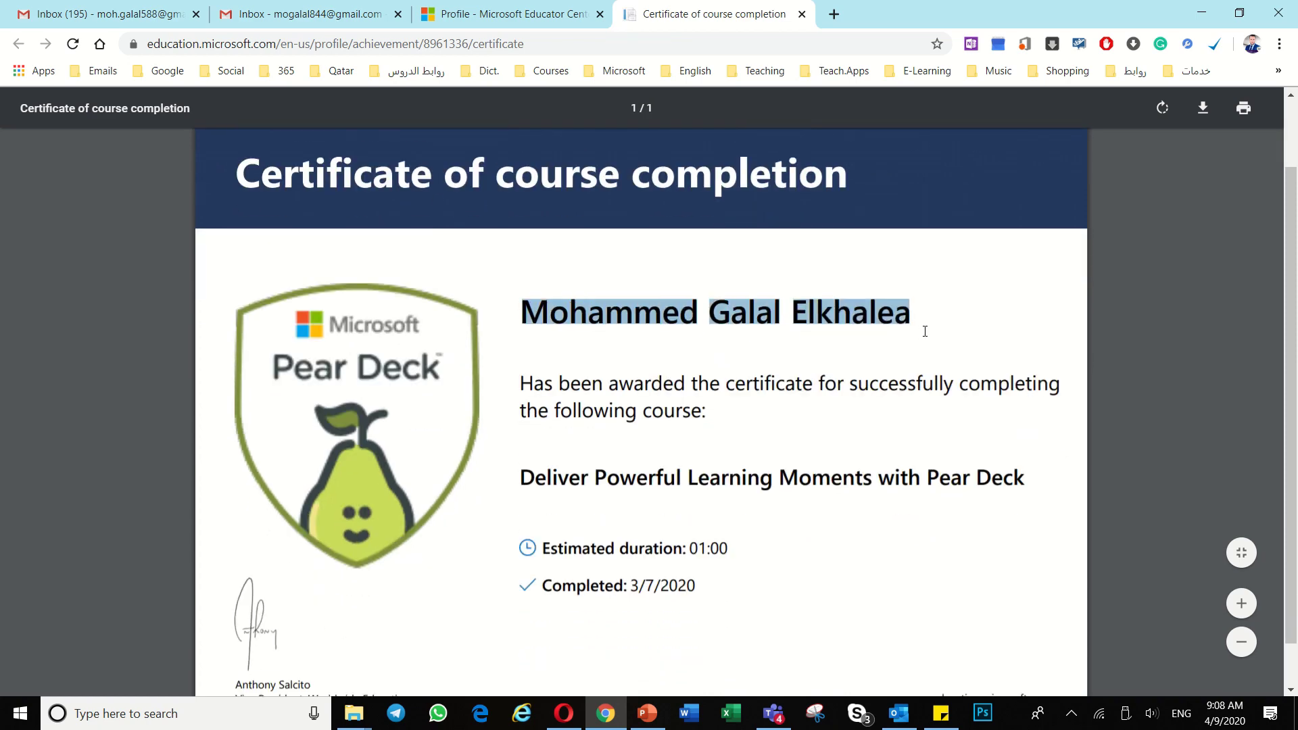
left_click(999, 321)
Step: Reselect the certificate name, then return to the Opera profile with 21CLD details
scroll(782, 420, "down", 1)
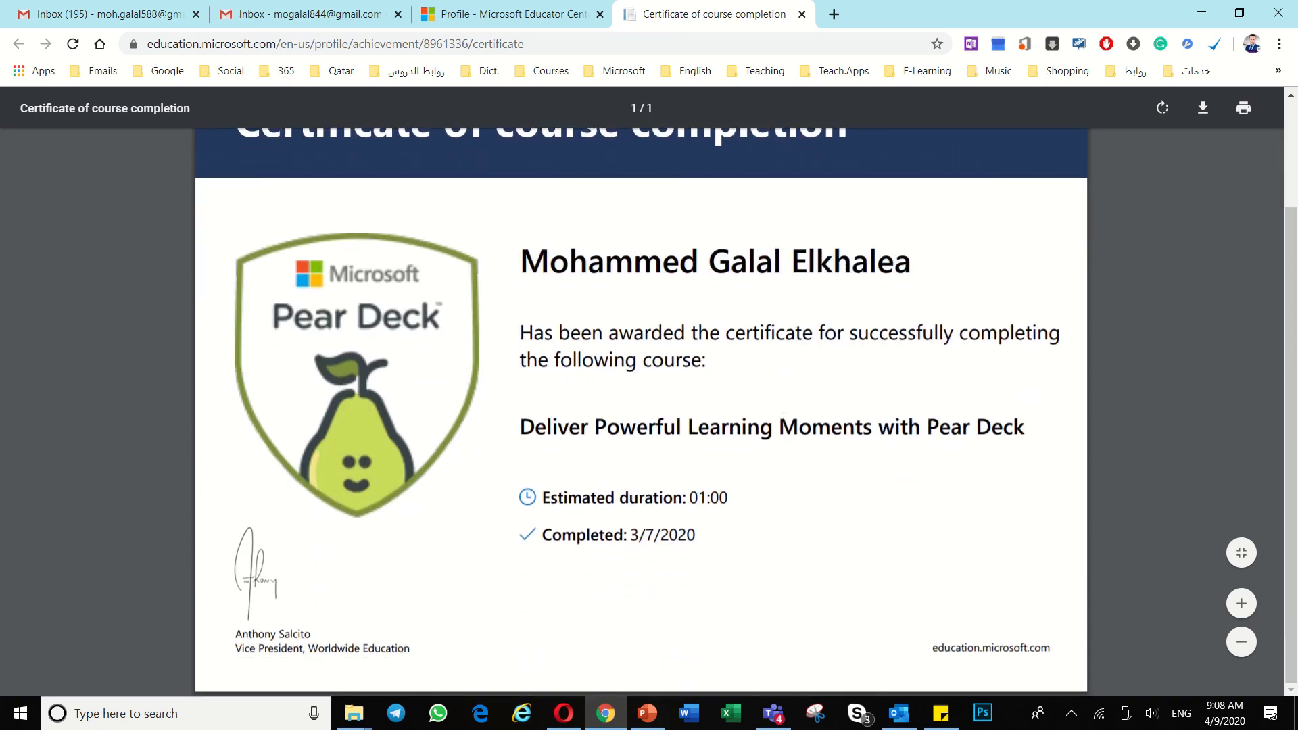
scroll(783, 417, "up", 3)
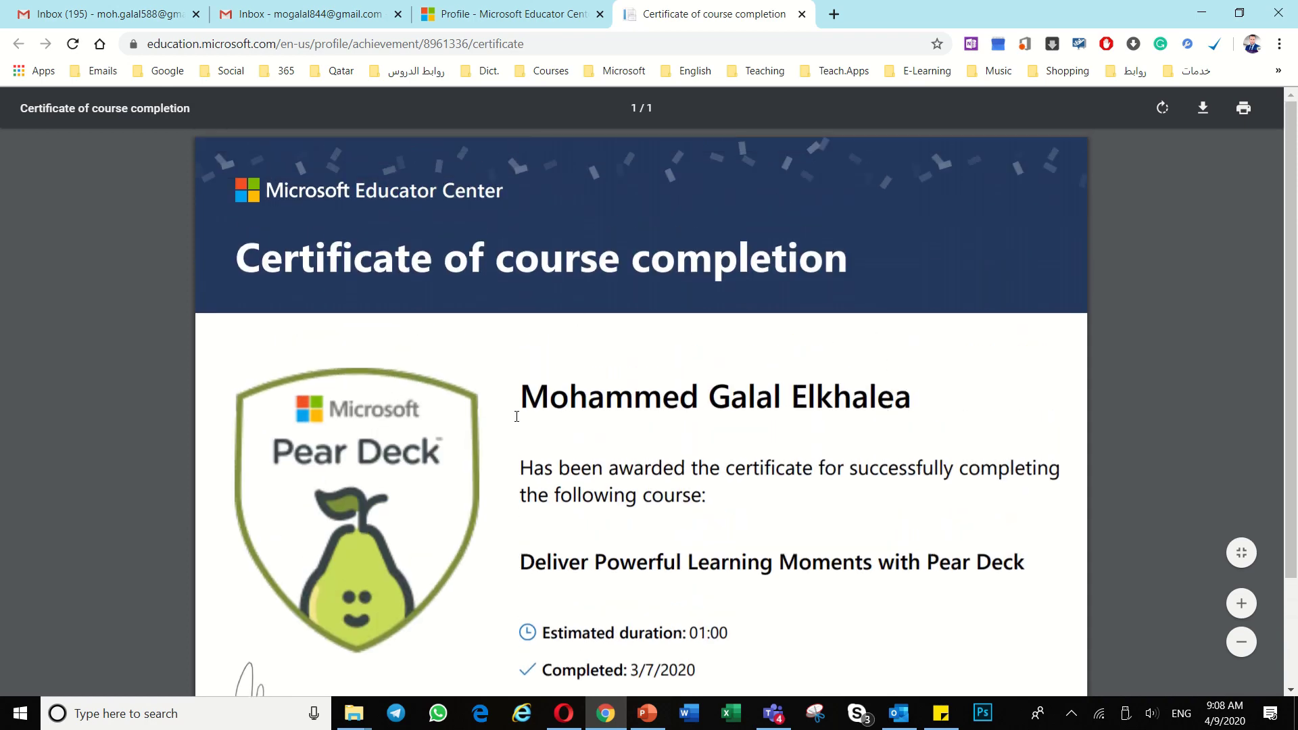
left_click_drag(526, 392, 902, 416)
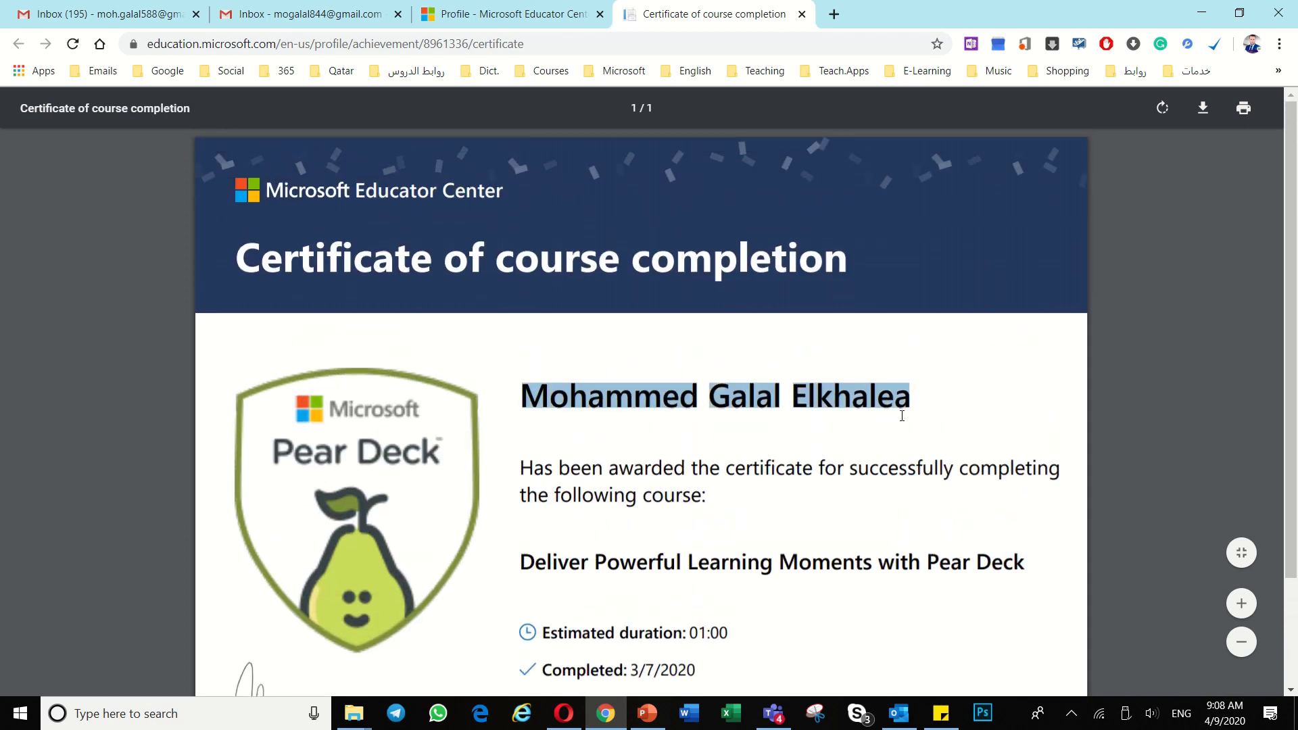
left_click(954, 341)
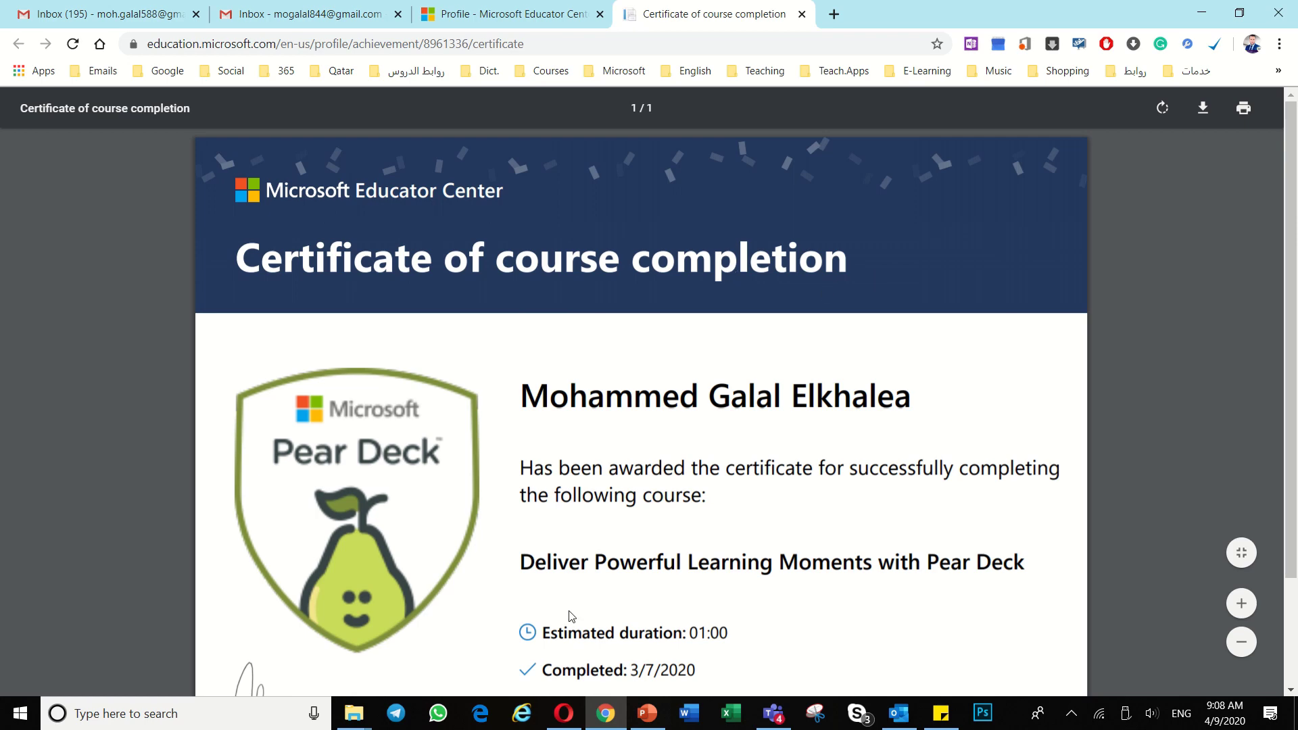
left_click(564, 713)
Step: Close the 21CLD details, check the Arabic account name, then return to the Chrome certificate
left_click(127, 13)
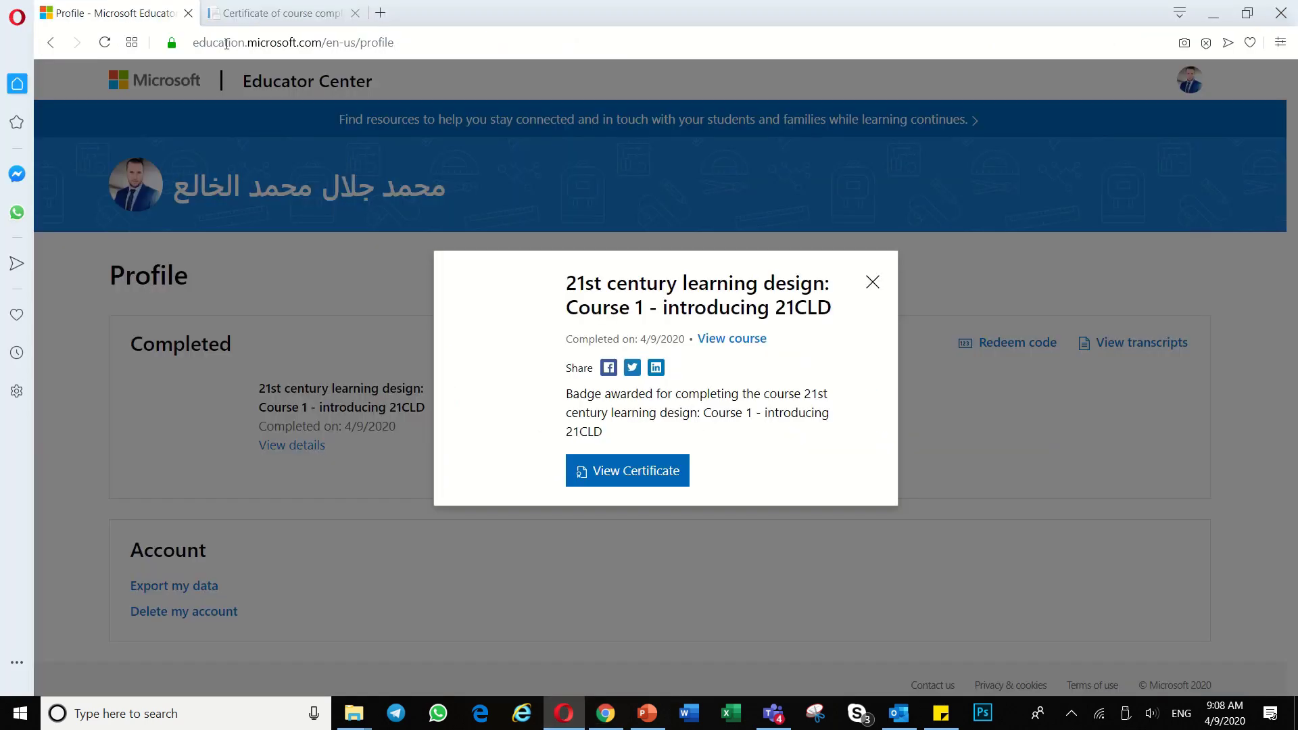
left_click(872, 281)
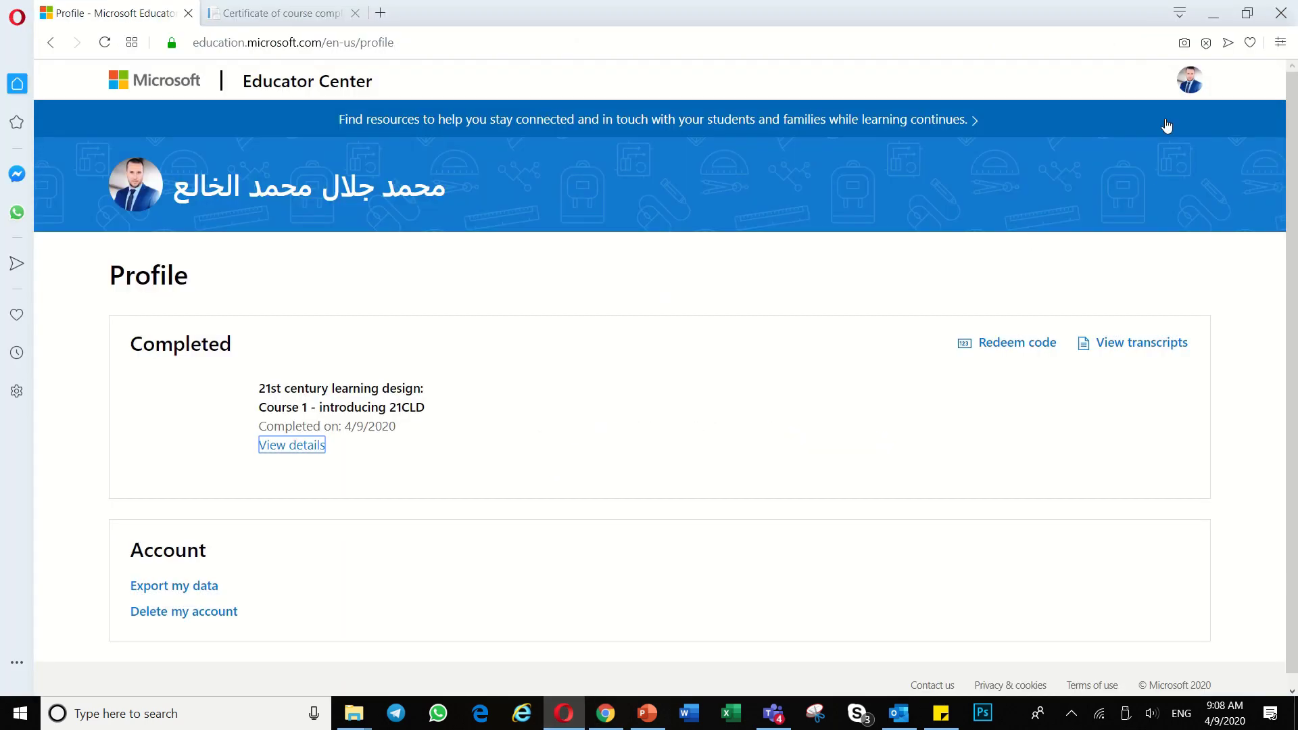
left_click(1190, 79)
triple_click(1075, 124)
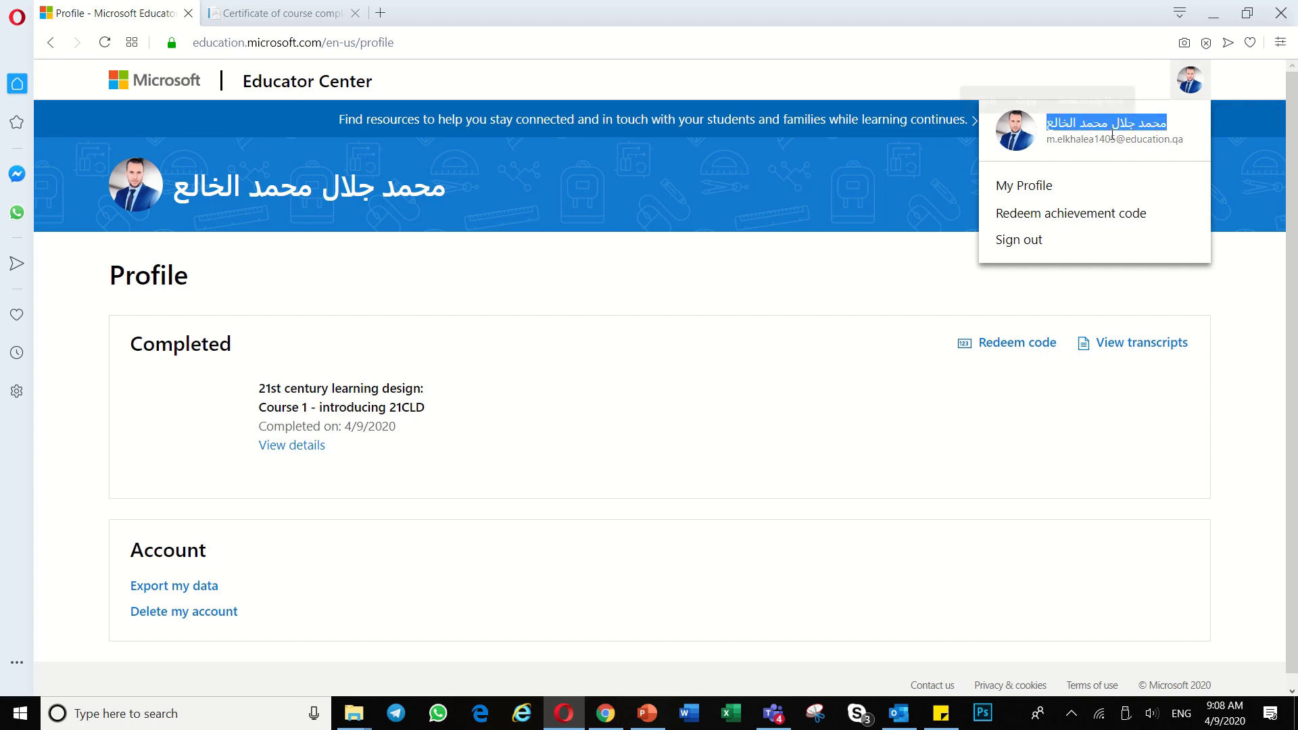
triple_click(1075, 125)
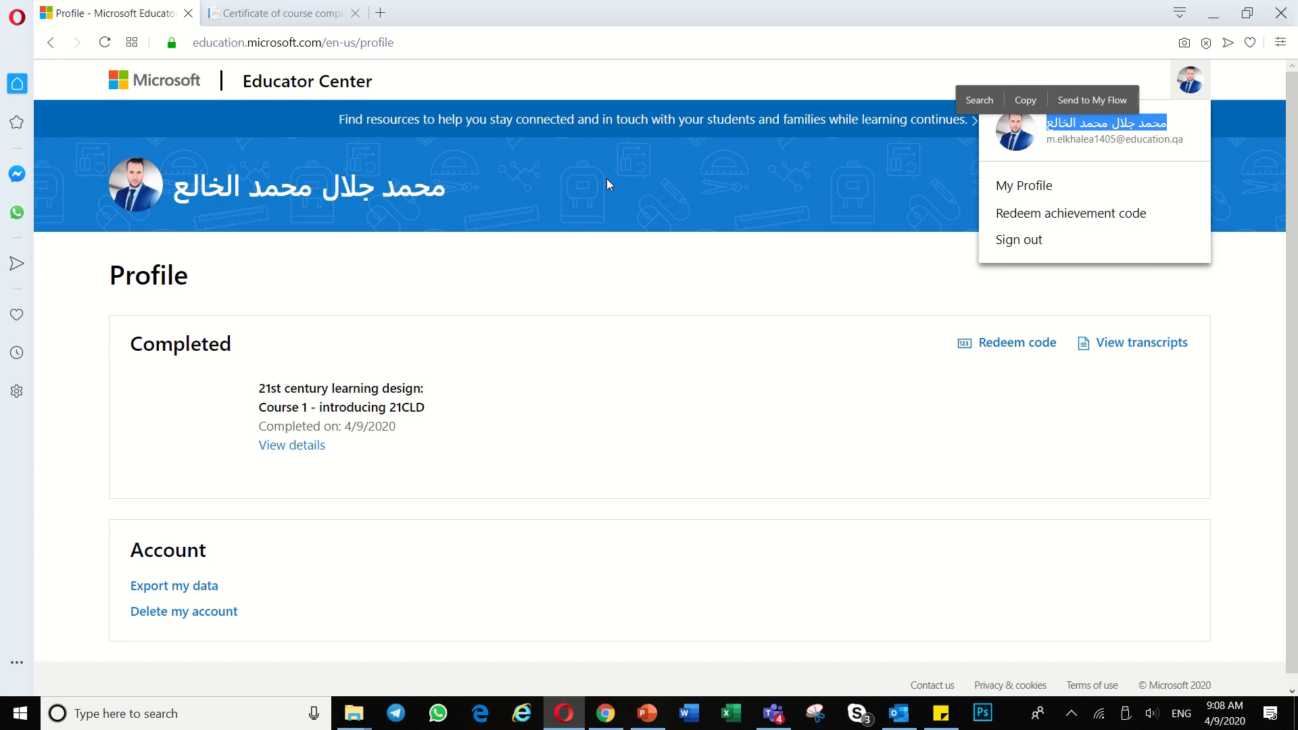
left_click(607, 178)
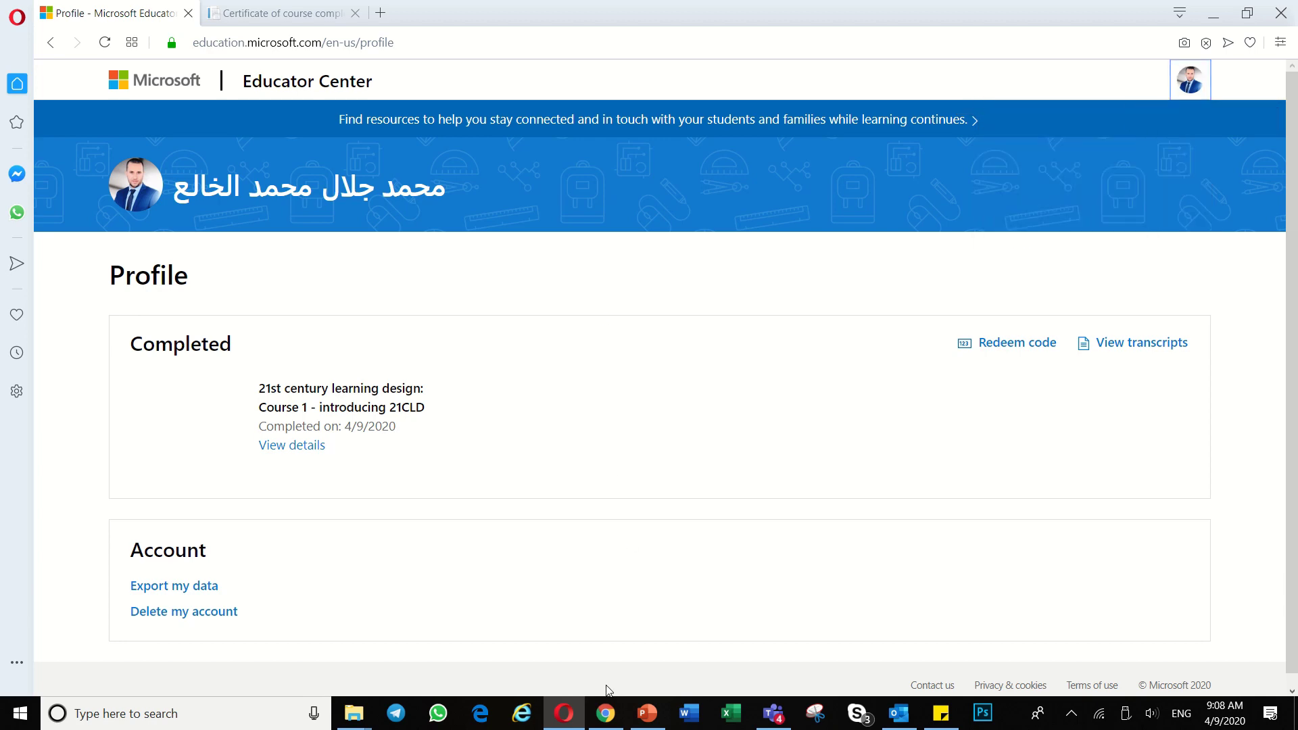
left_click(607, 714)
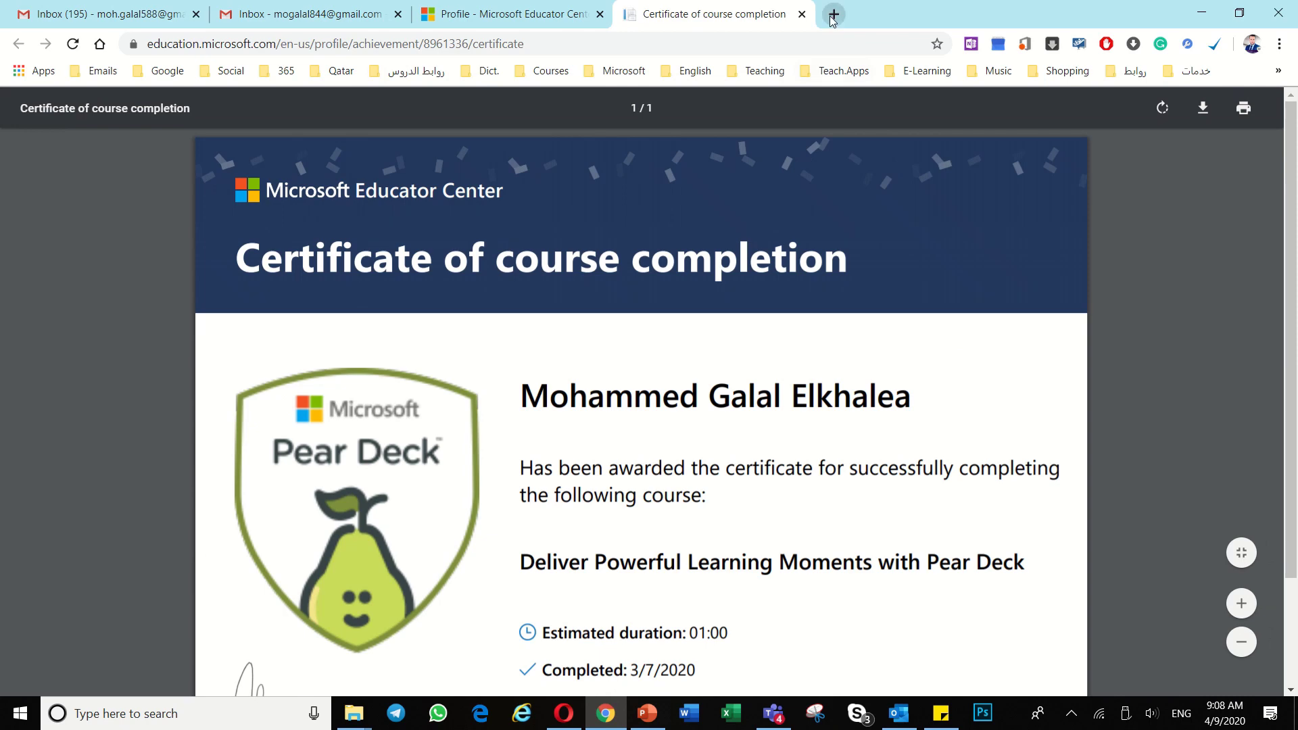
Step: Open forms.office.com in a new Chrome tab
left_click(831, 13)
left_click(818, 36)
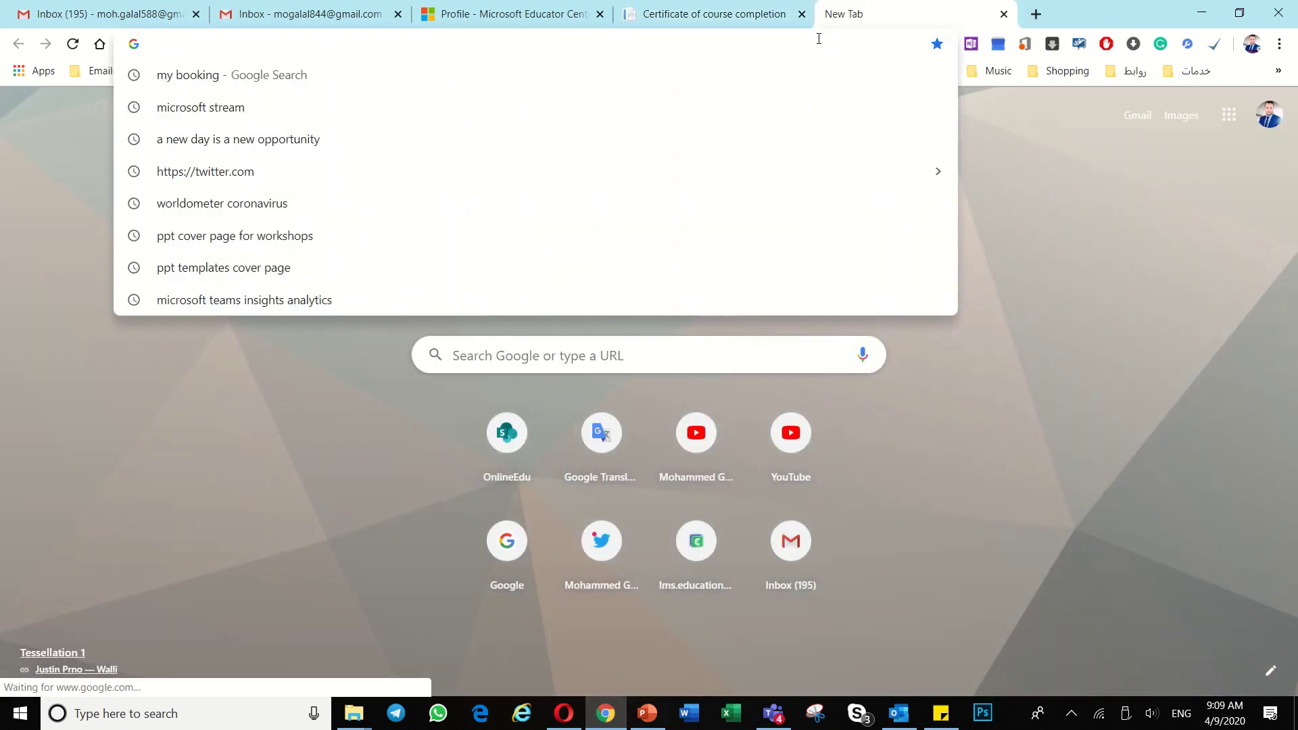
type("forms.office.com")
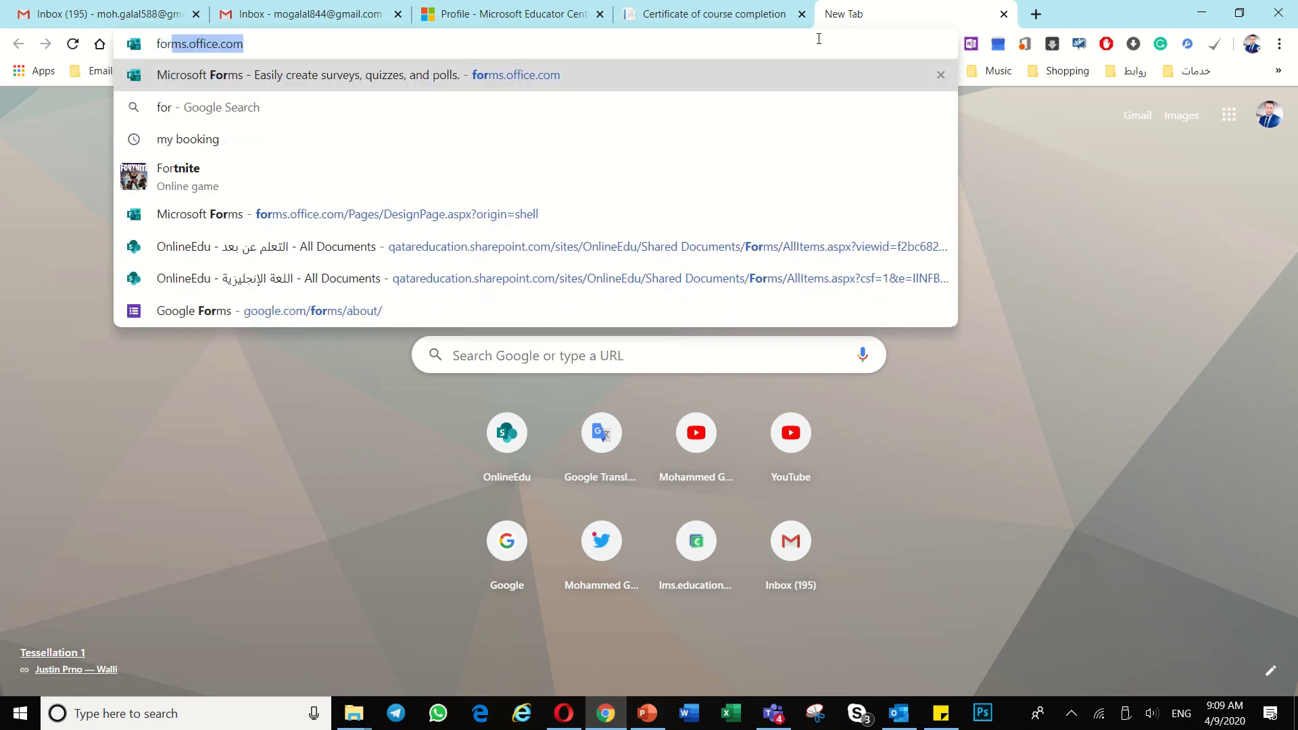
key("Return")
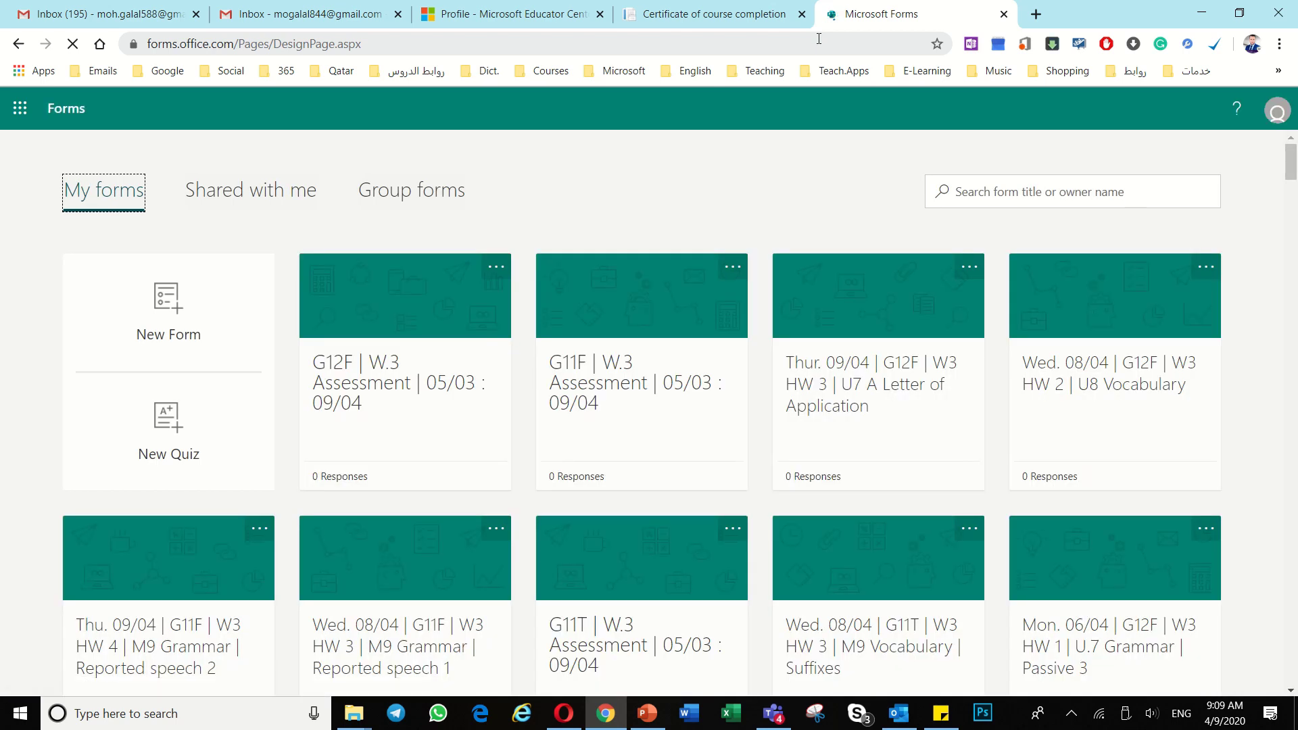
Step: Open My Office profile from the Forms account panel
left_click(1277, 116)
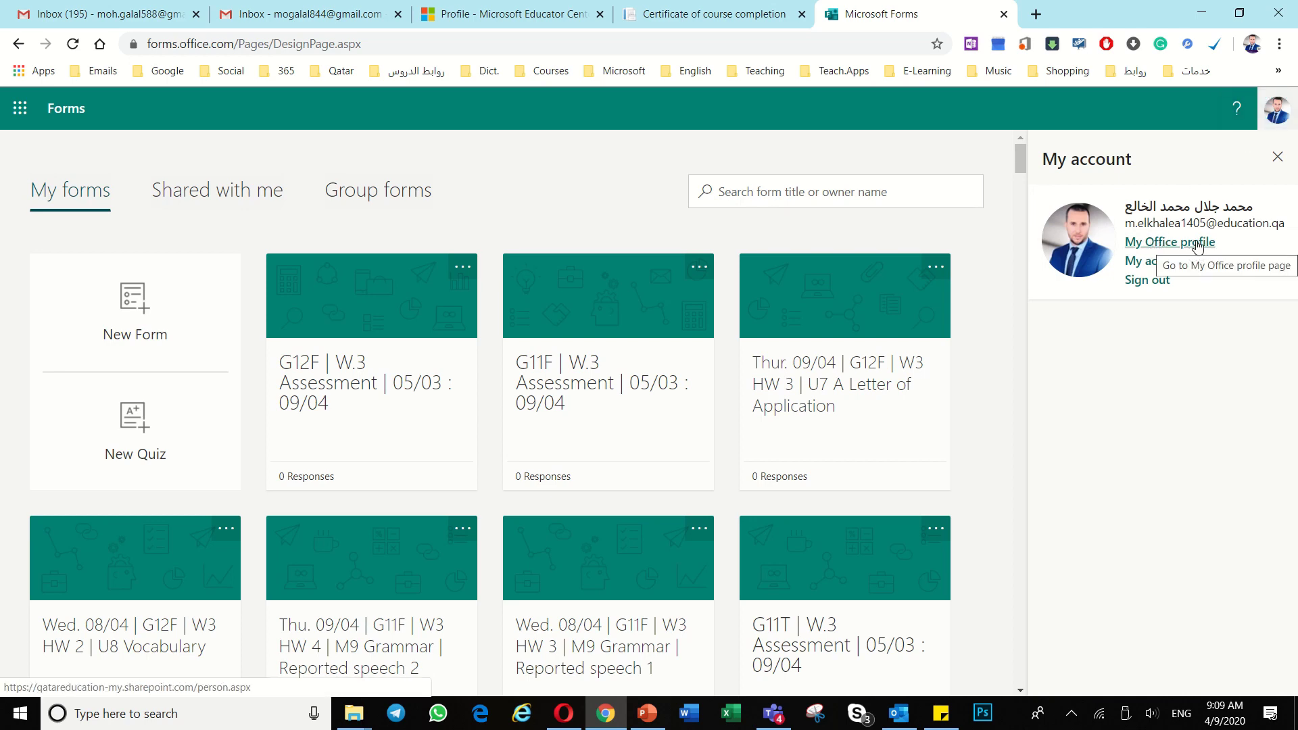
left_click(1200, 247)
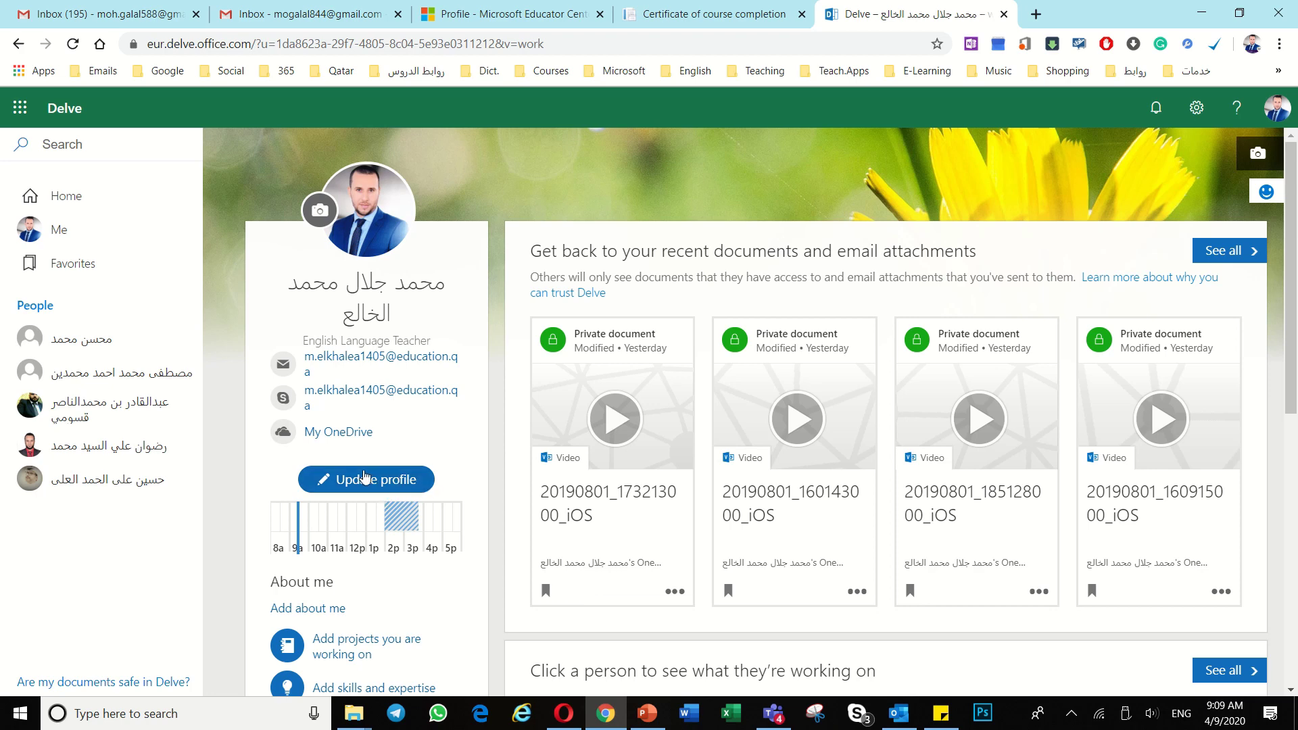
Step: Start editing the Delve profile and select the name under personal information
left_click(369, 480)
scroll(655, 197, "down", 1)
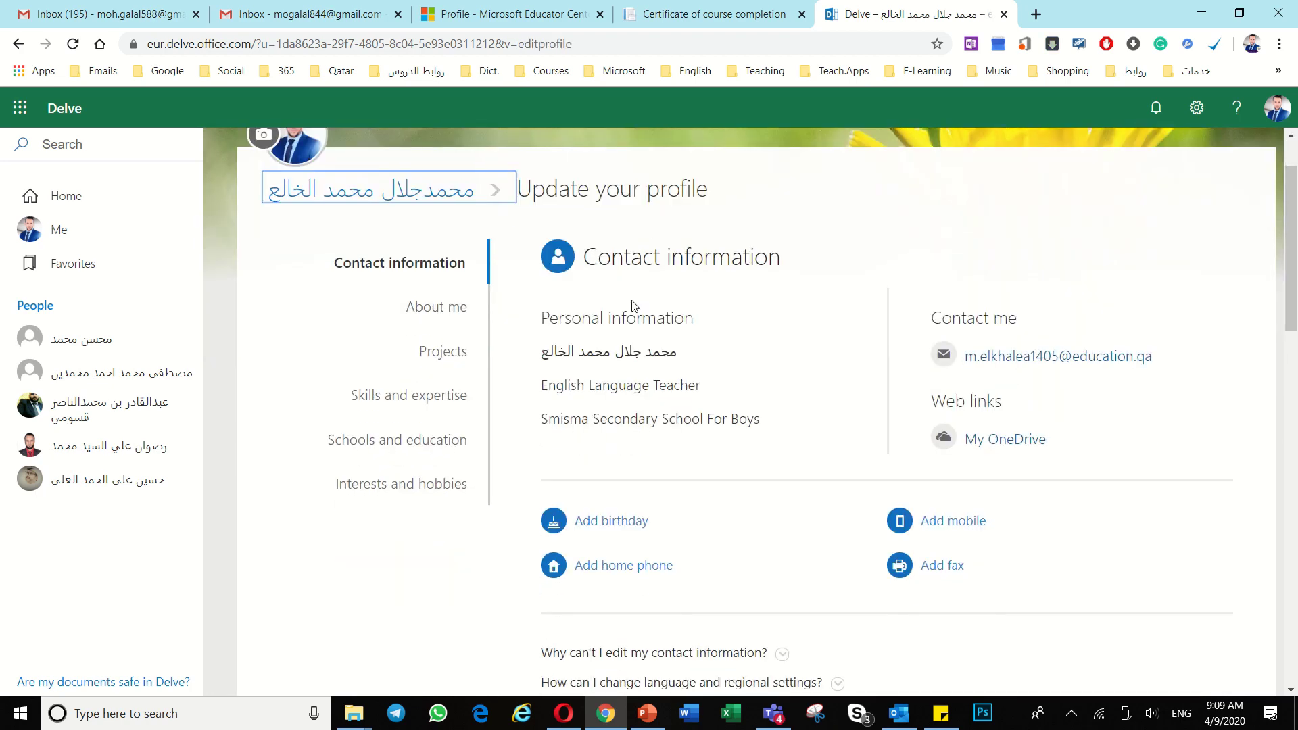
triple_click(619, 352)
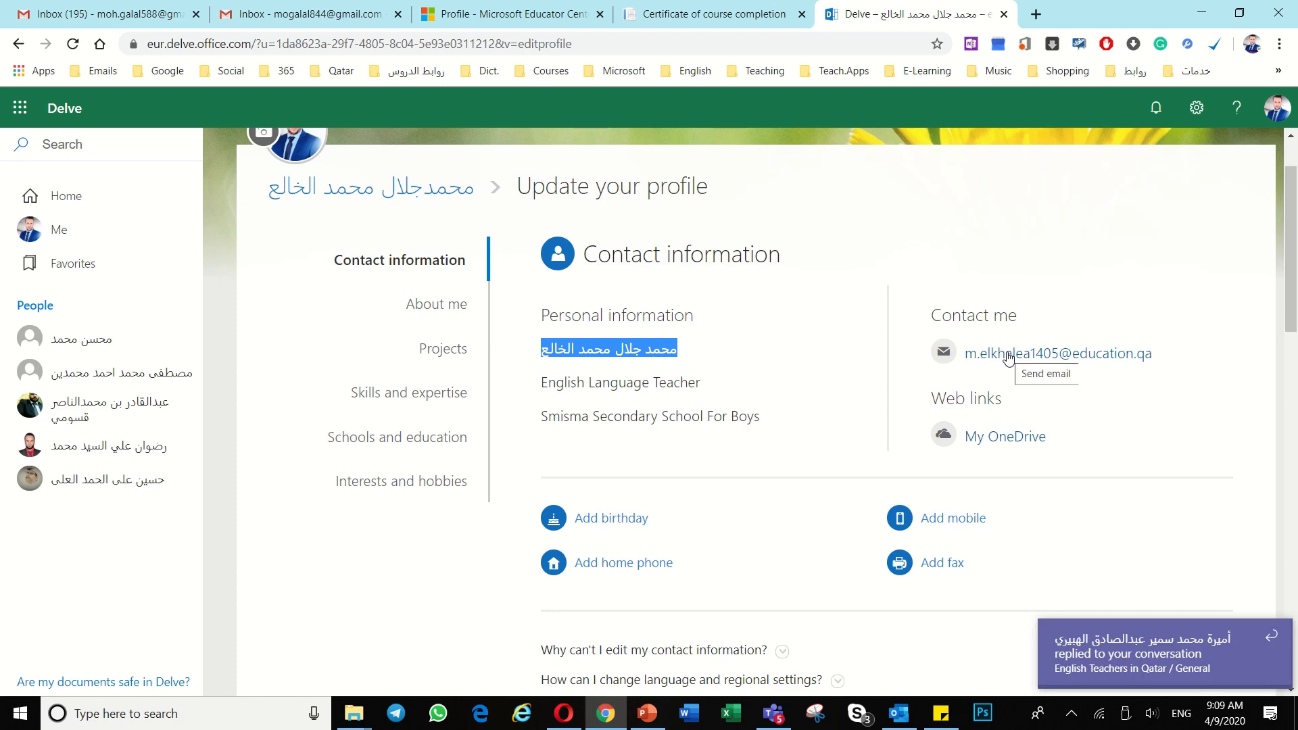
Step: Expand and read 'Why can't I edit my contact information?', dismissing the Teams notification
scroll(786, 553, "down", 3)
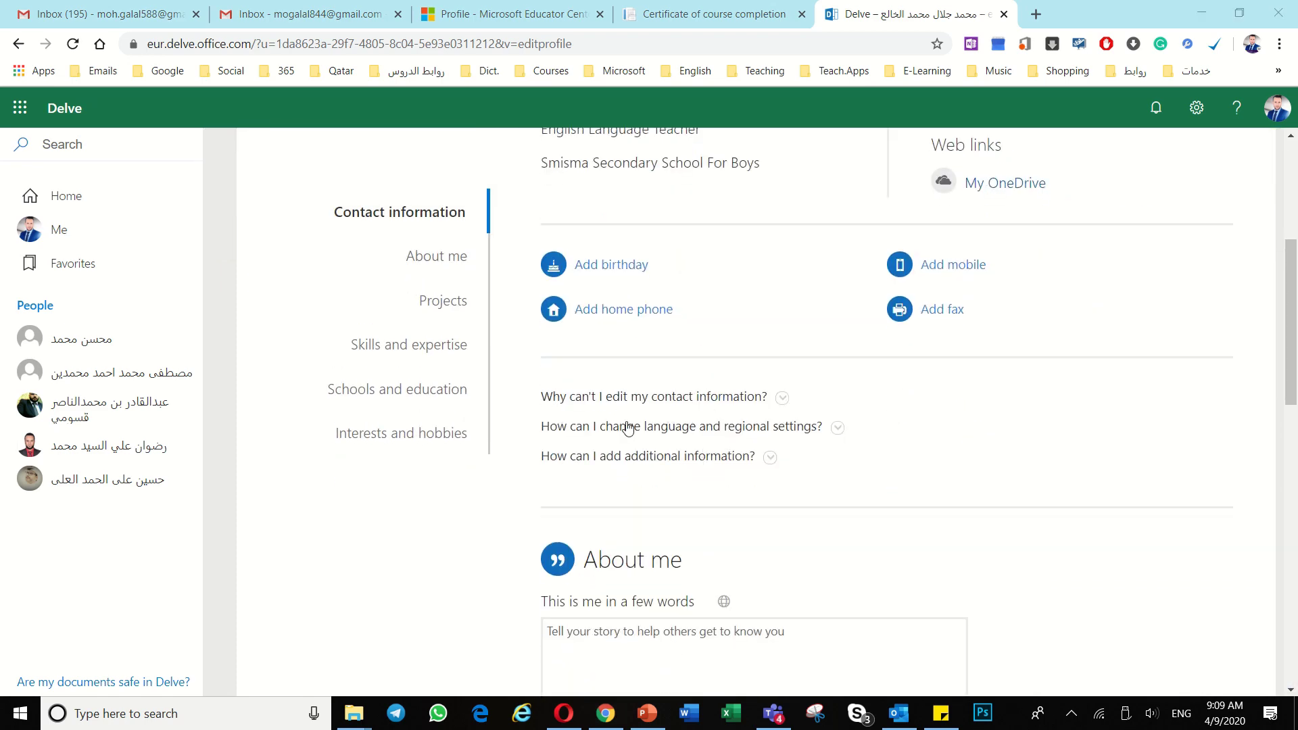
left_click(783, 400)
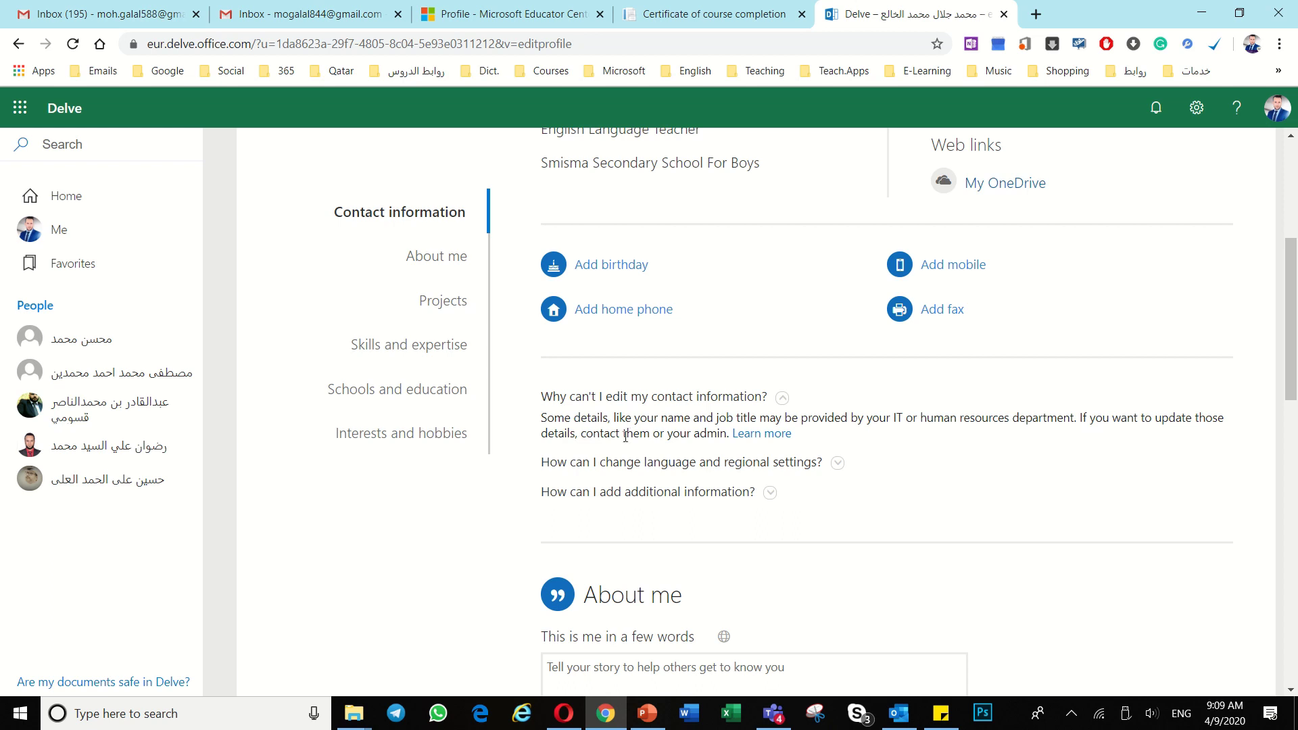
triple_click(726, 420)
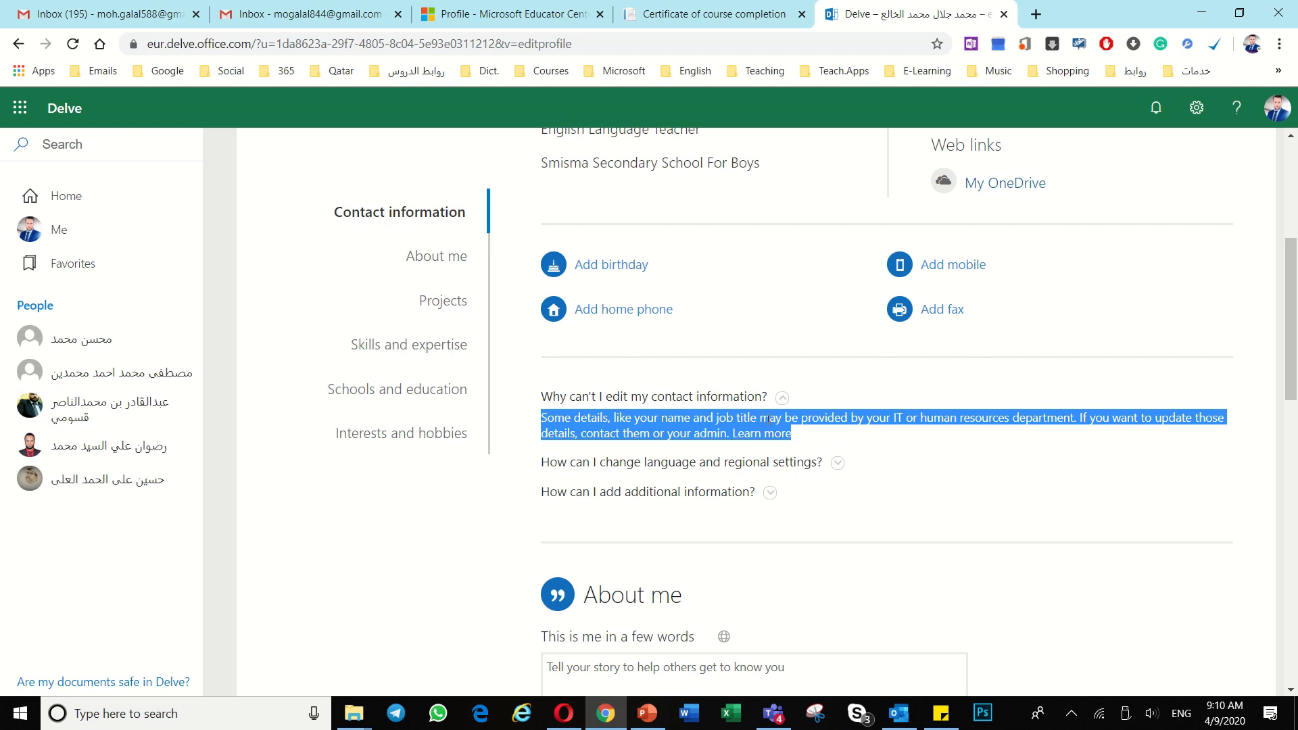
left_click(910, 441)
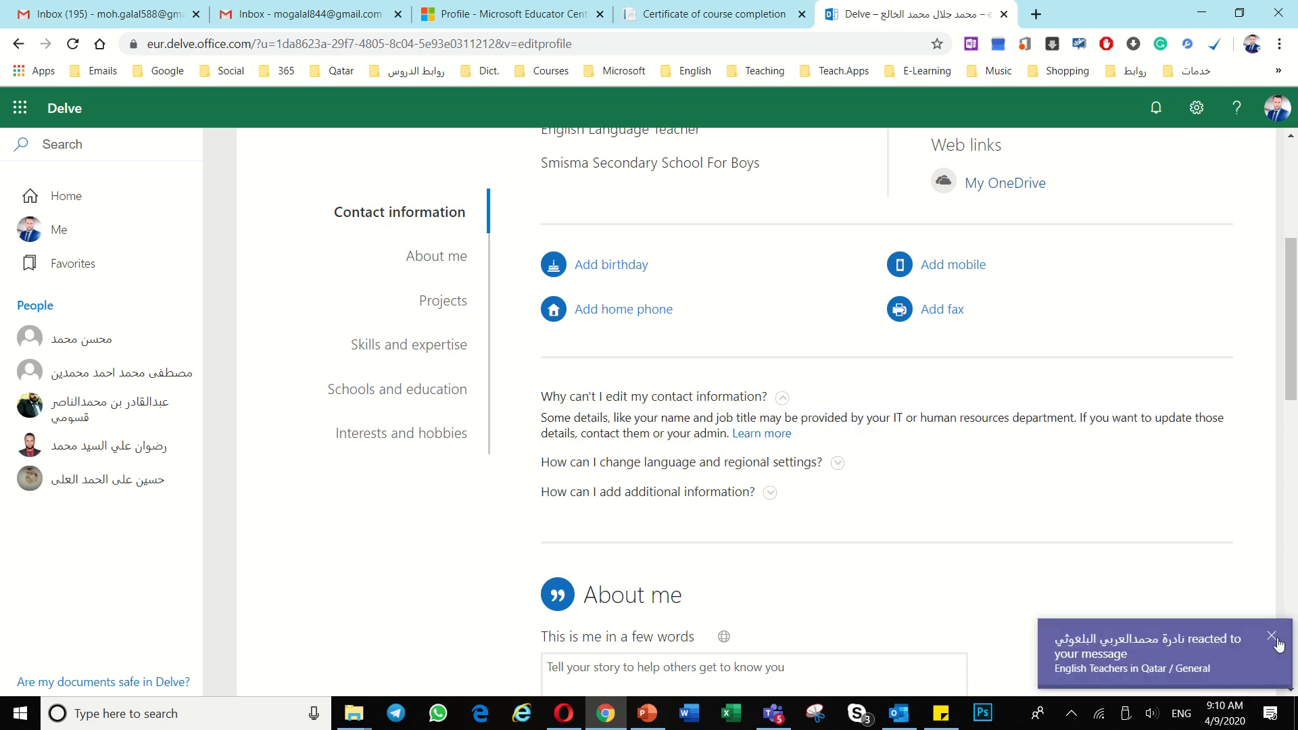
left_click(1270, 639)
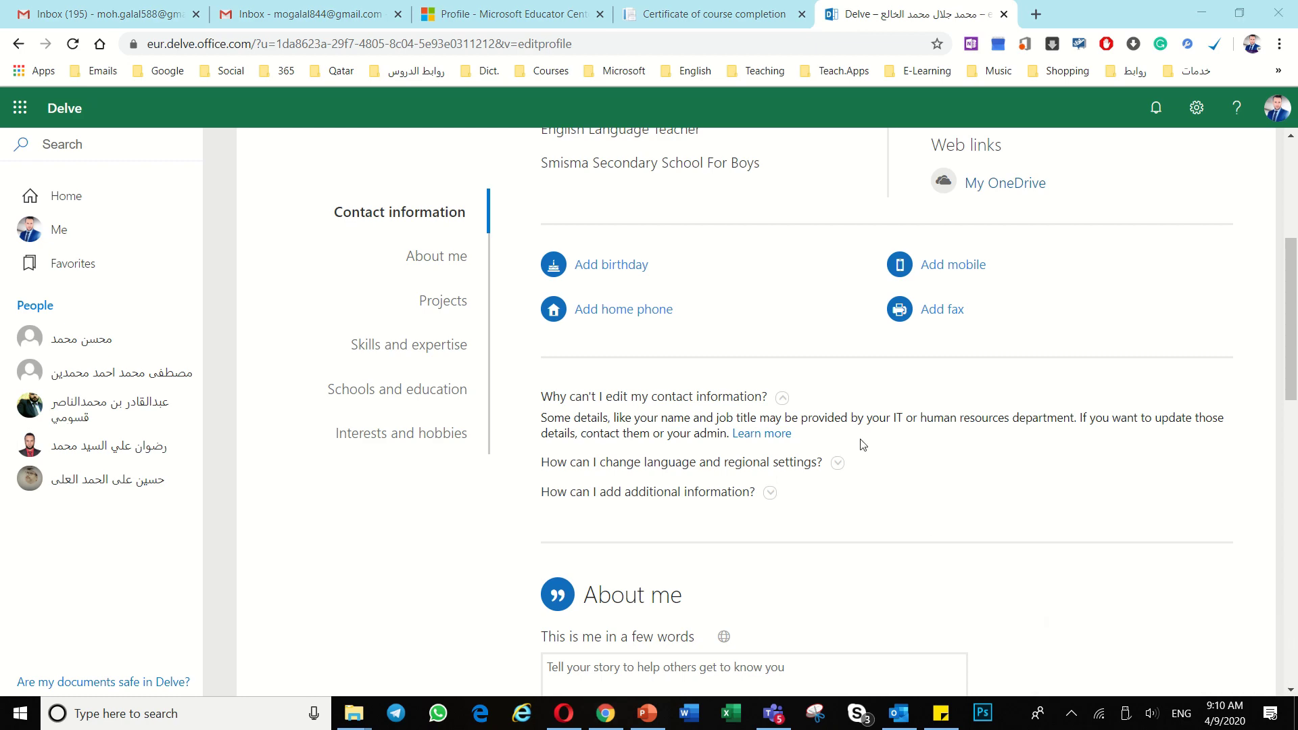
scroll(863, 444, "up", 5)
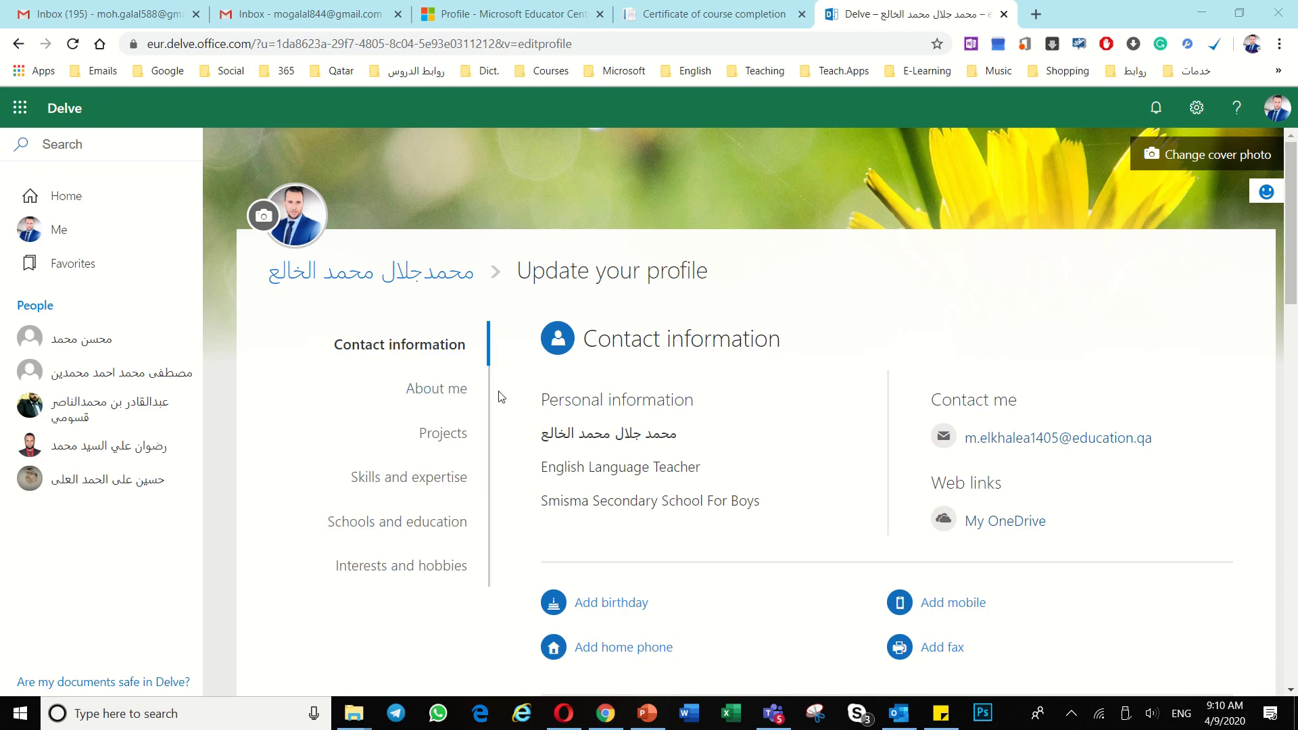
scroll(509, 407, "down", 1)
scroll(509, 407, "up", 1)
left_click(264, 217)
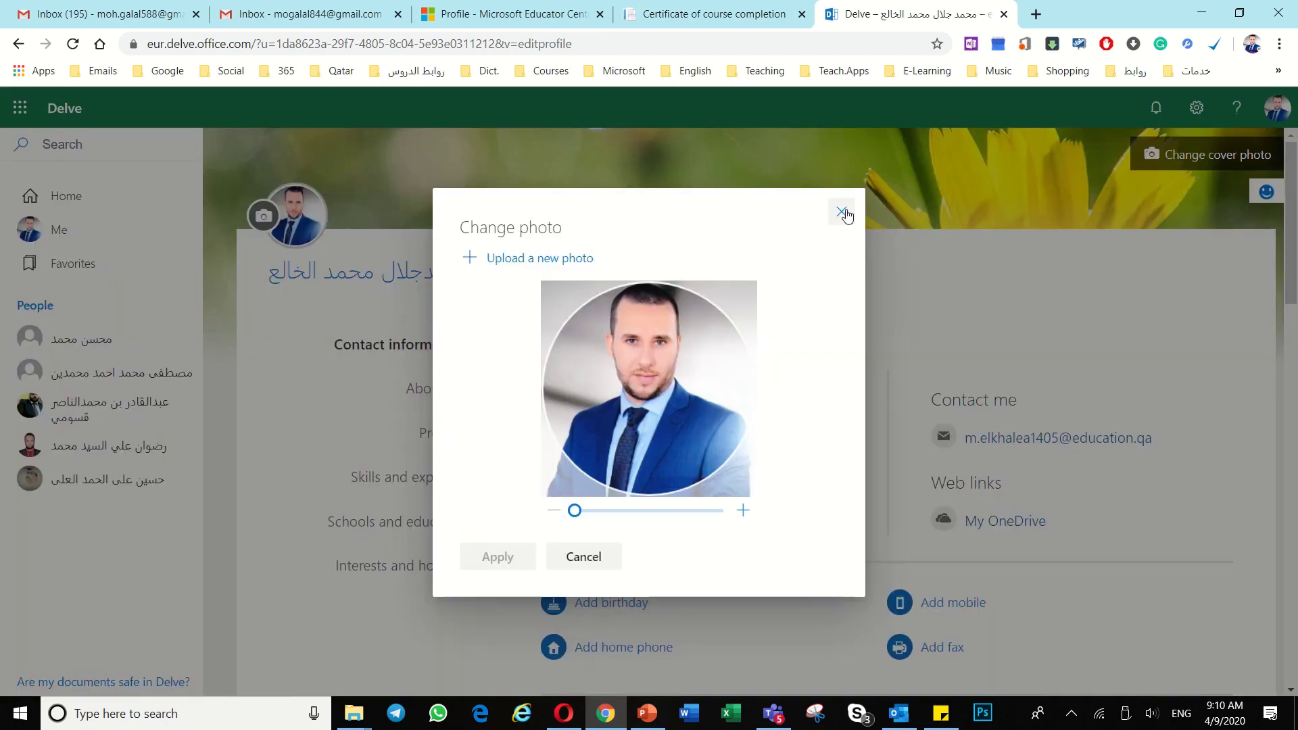
left_click(842, 212)
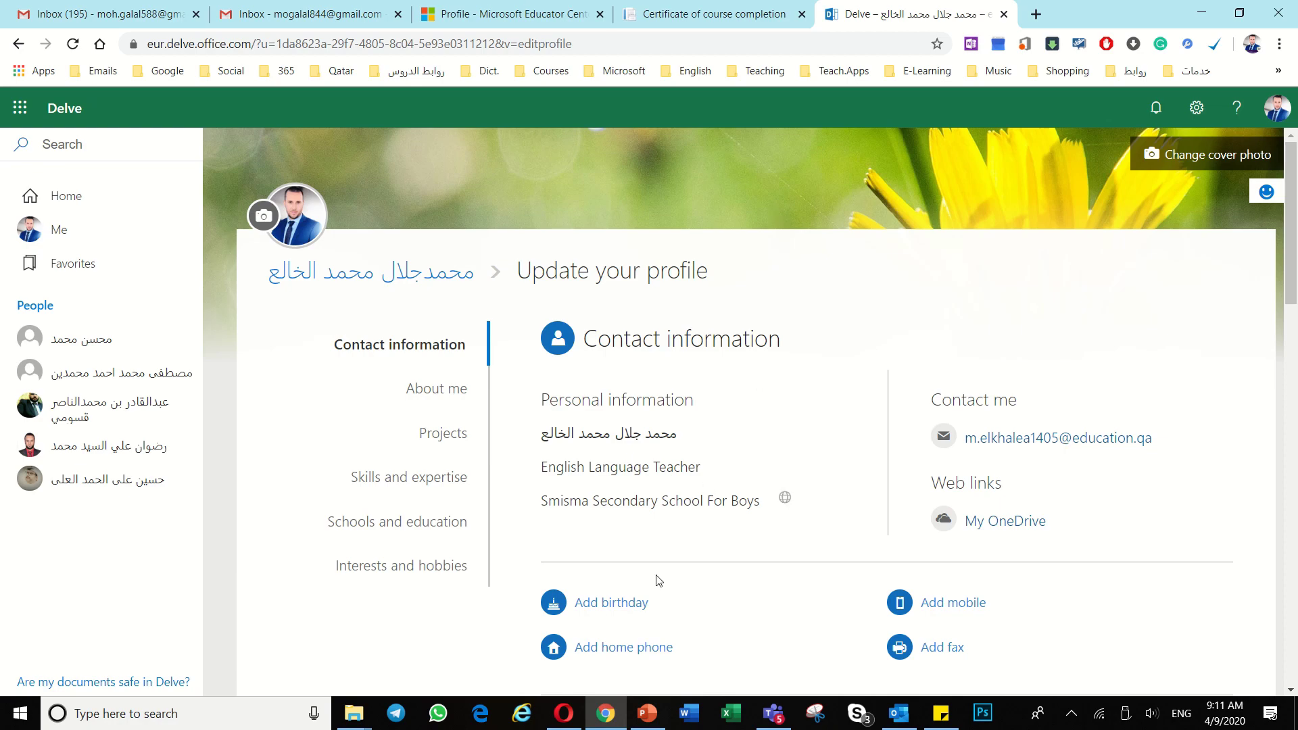
Step: Switch to Opera's Educator Center profile showing 21CLD Course 1 completed 4/9/2020
left_click(564, 714)
scroll(301, 372, "down", 1)
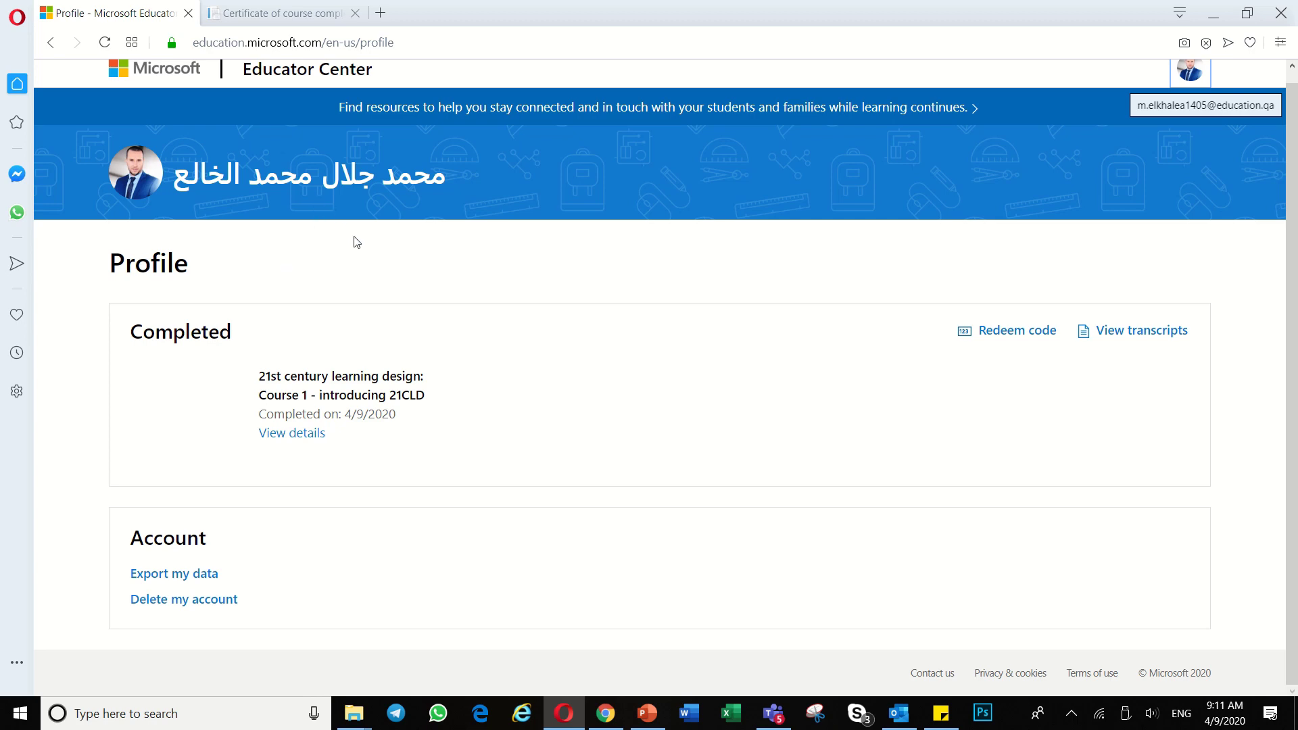
scroll(317, 159, "up", 1)
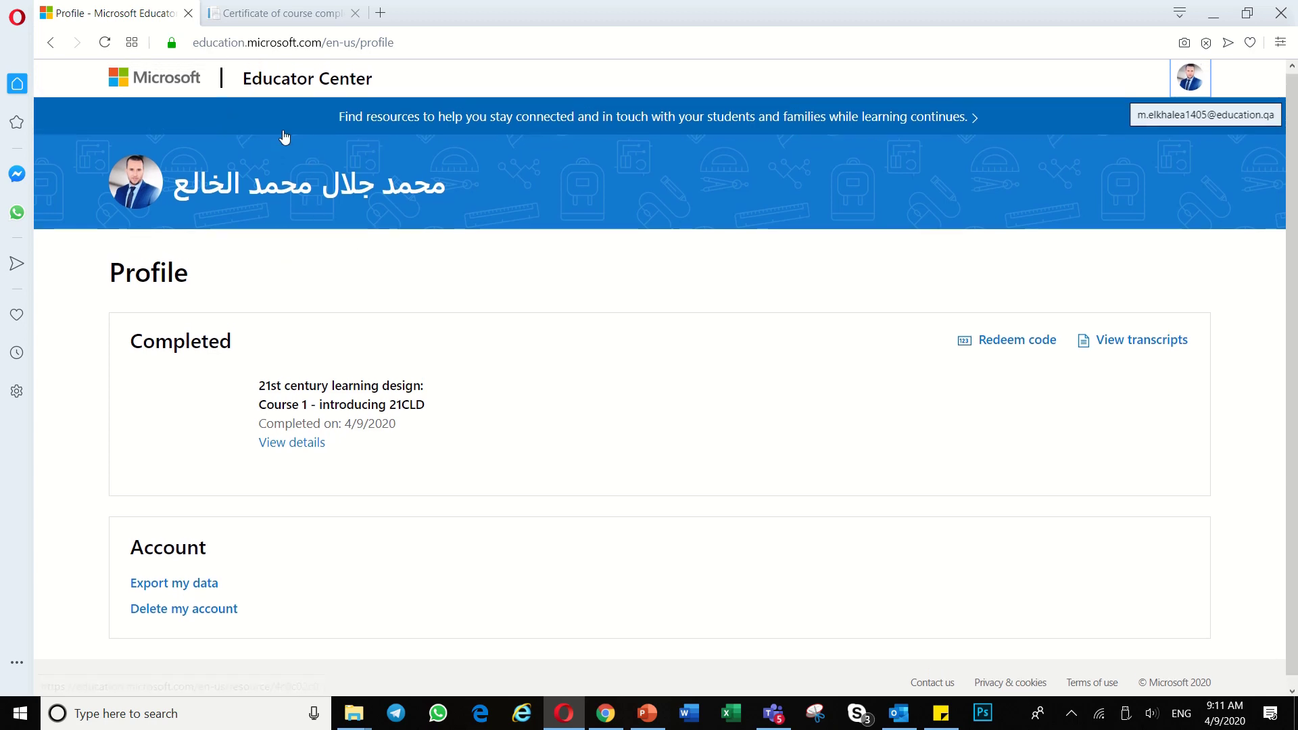
left_click(315, 115)
left_click(458, 203)
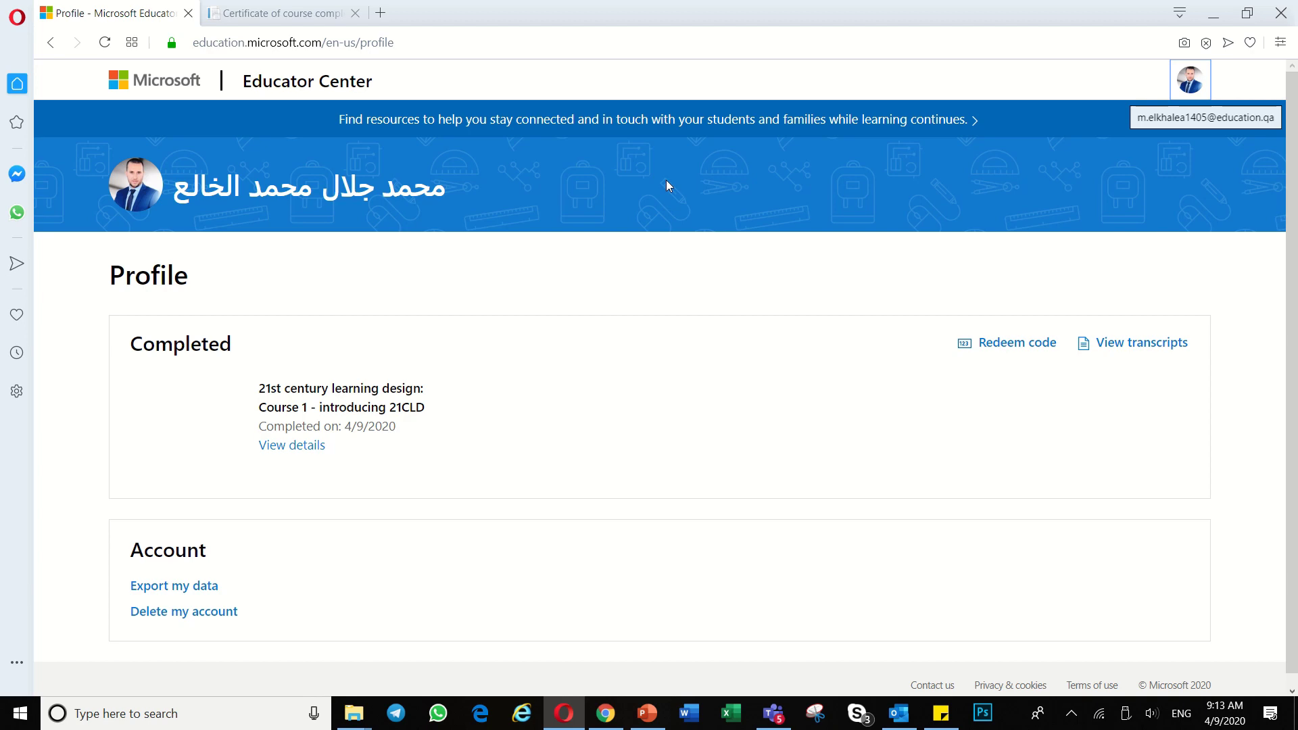
Step: Open Google in a new Opera tab
left_click(381, 13)
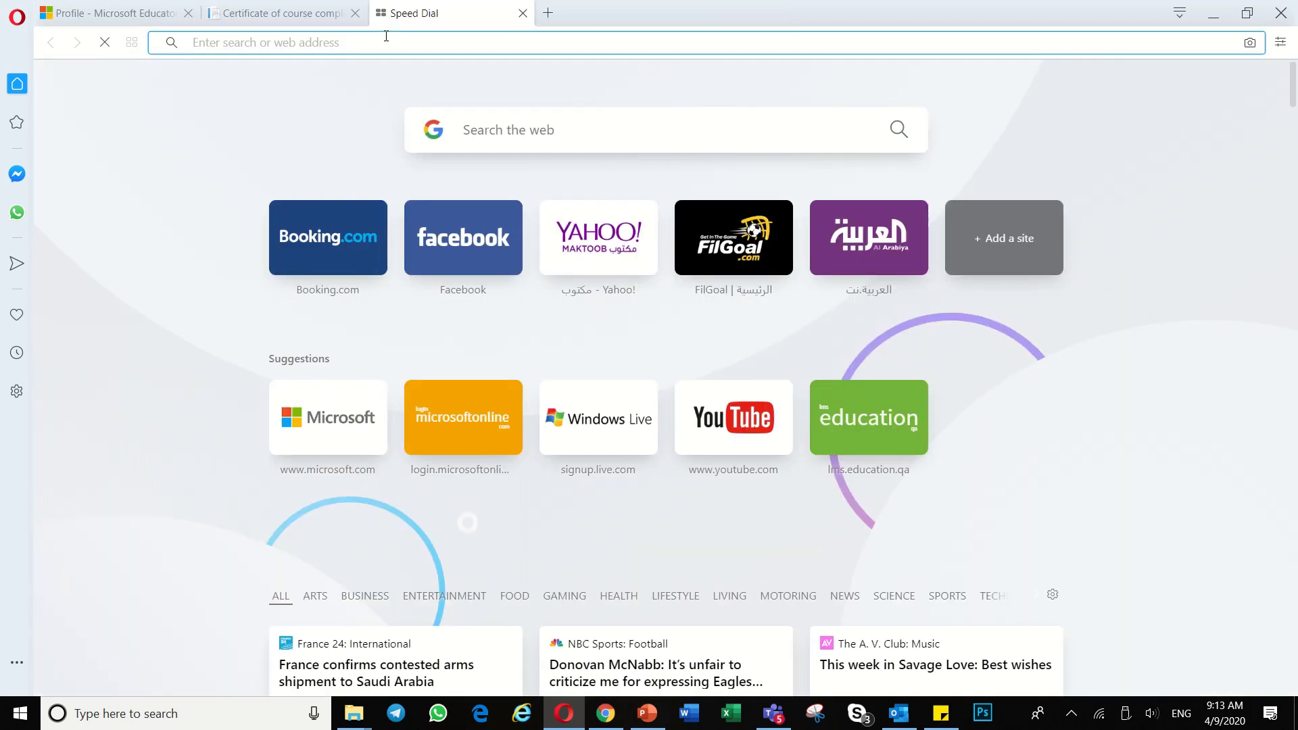
type("google")
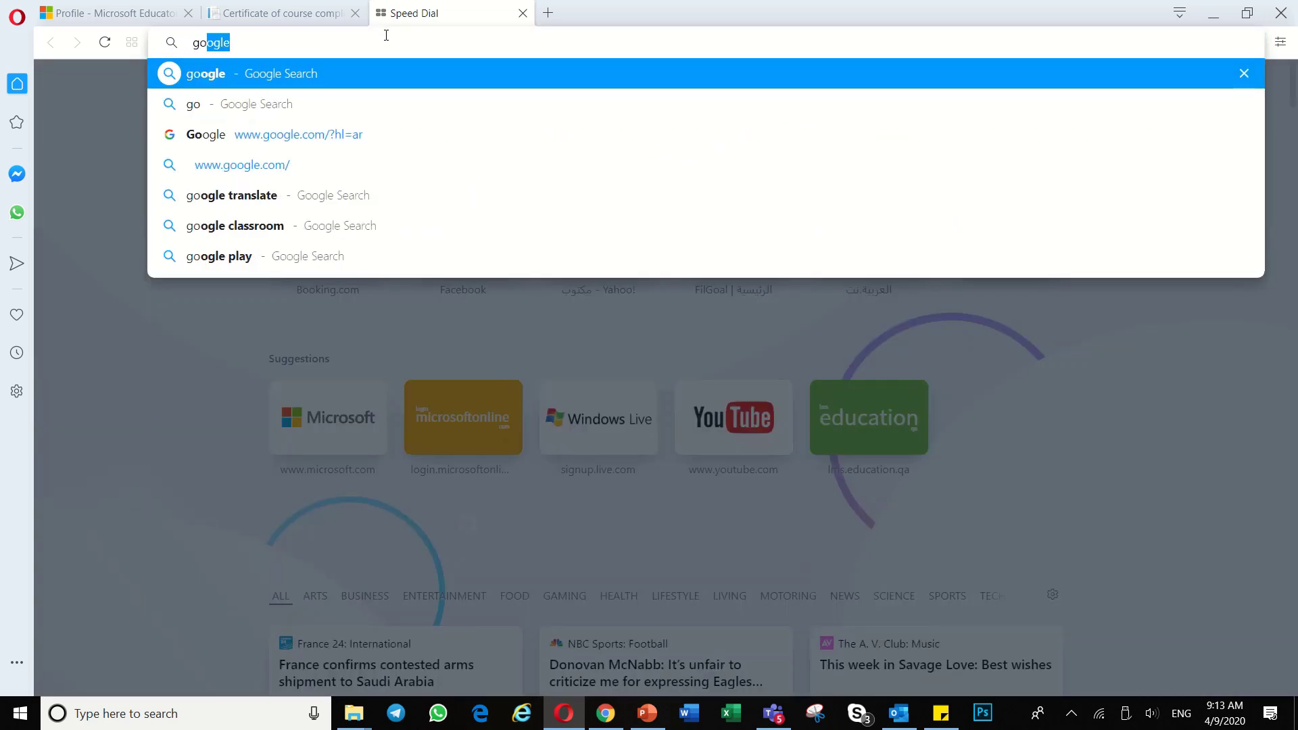
key("Return")
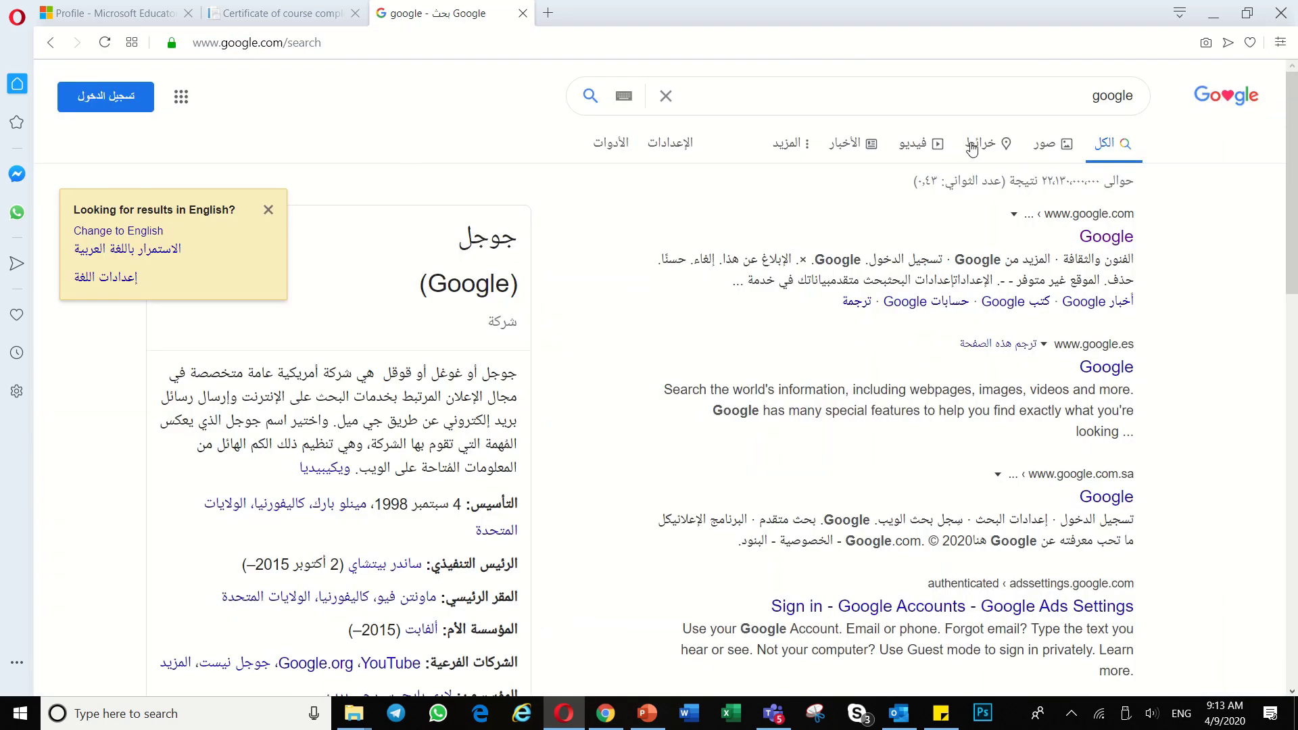
Step: Search for microsoft, open Microsoft's official home page, and go to Sign in
left_click(1045, 102)
key("ctrl+a")
type("micr")
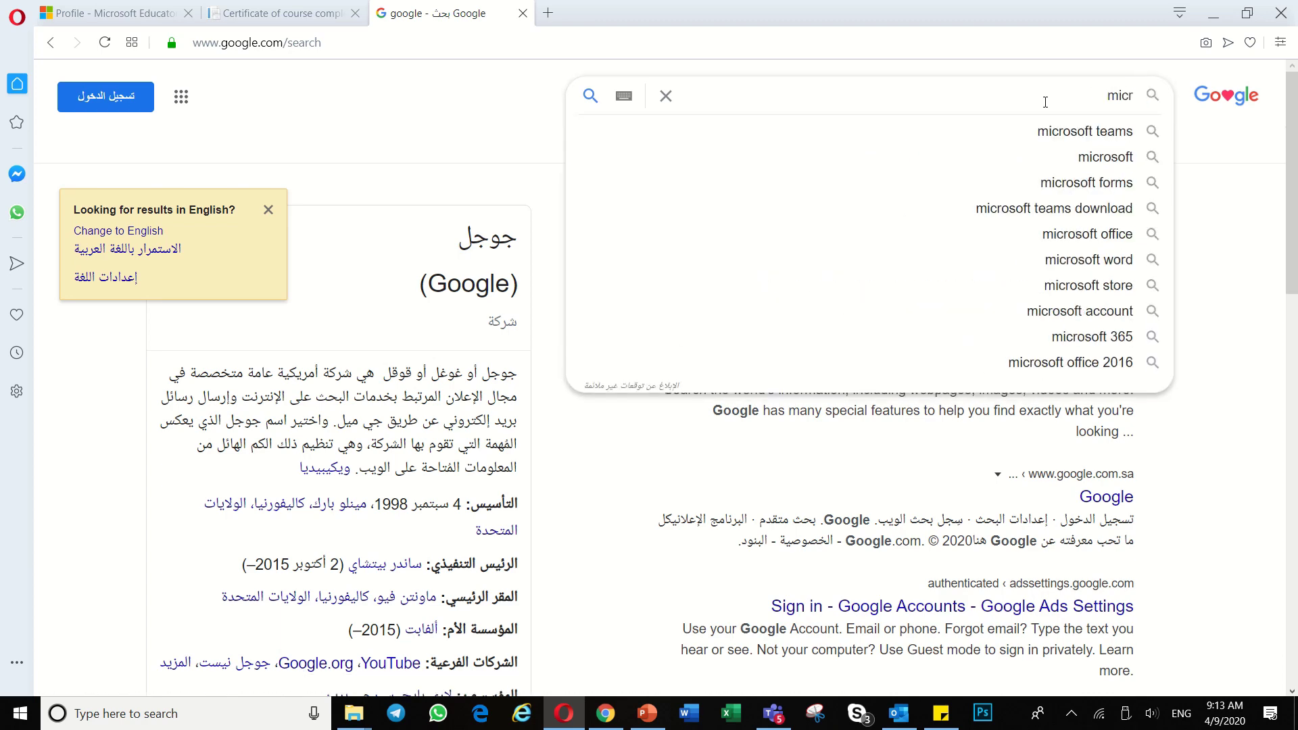
left_click(1116, 158)
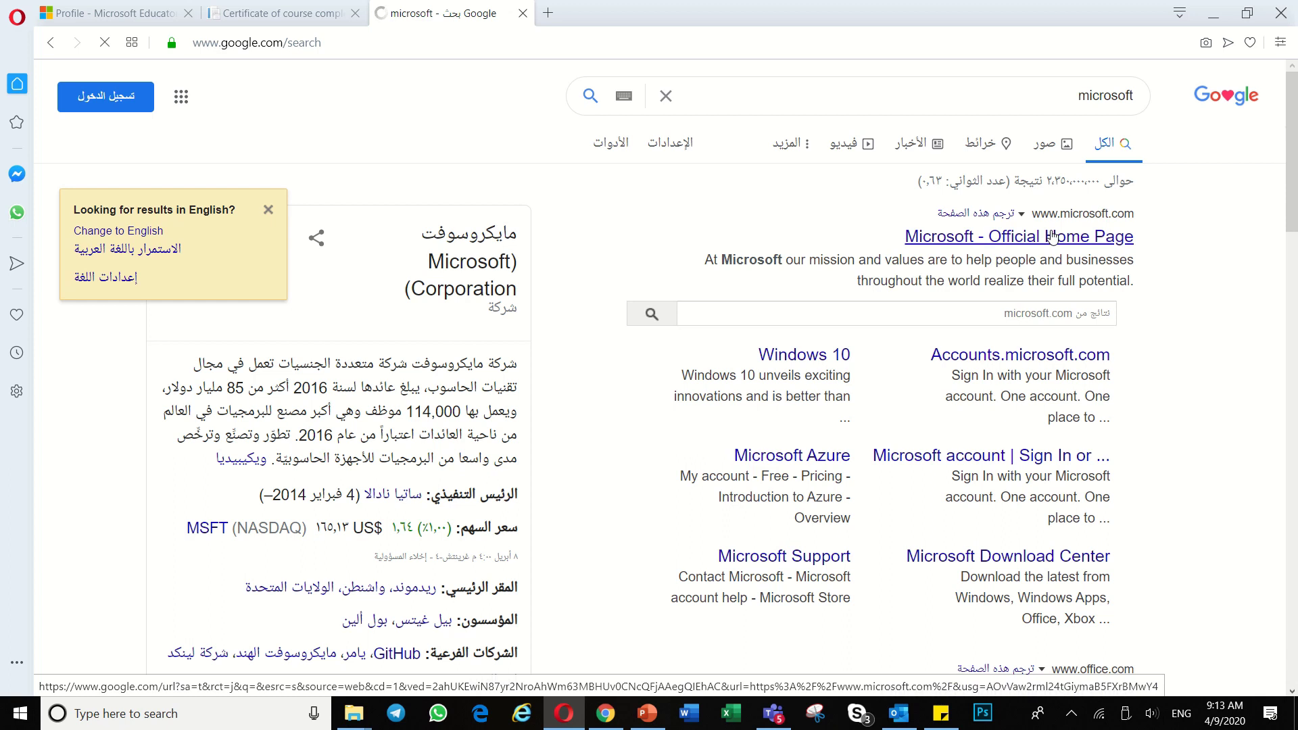
left_click(1052, 236)
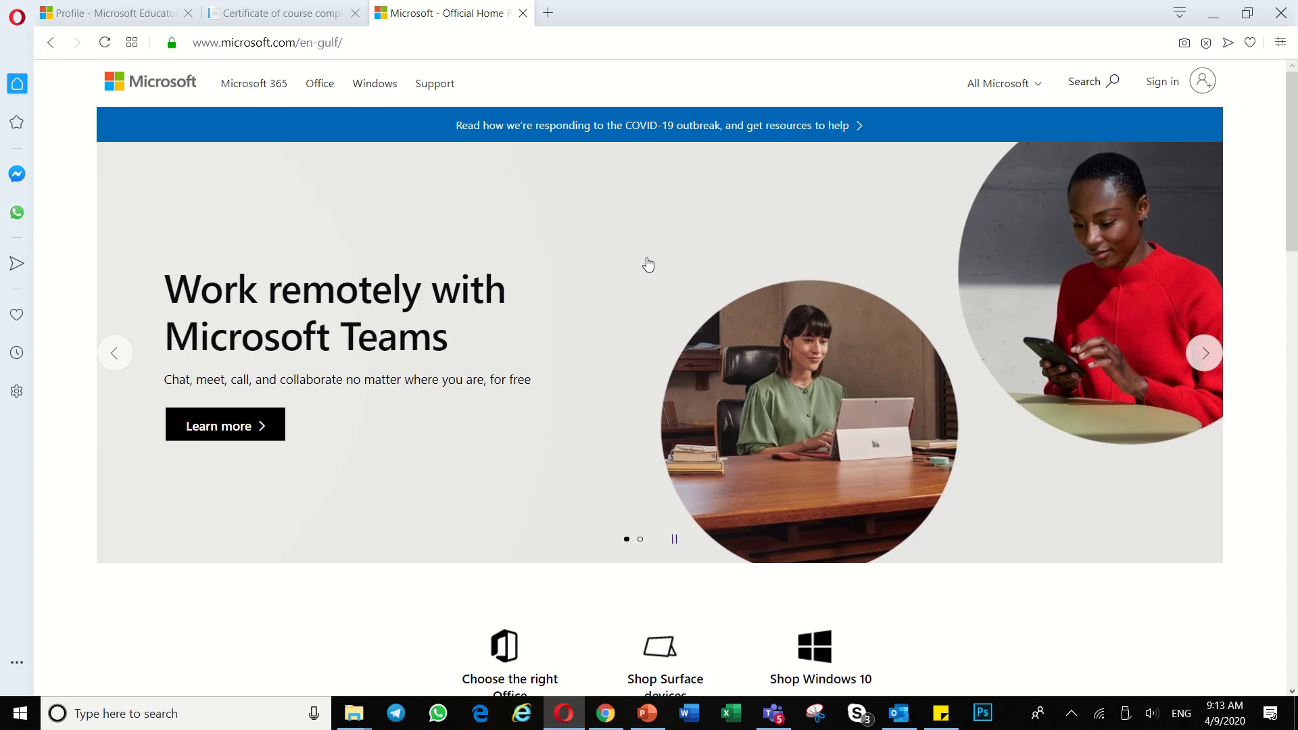
left_click(1164, 83)
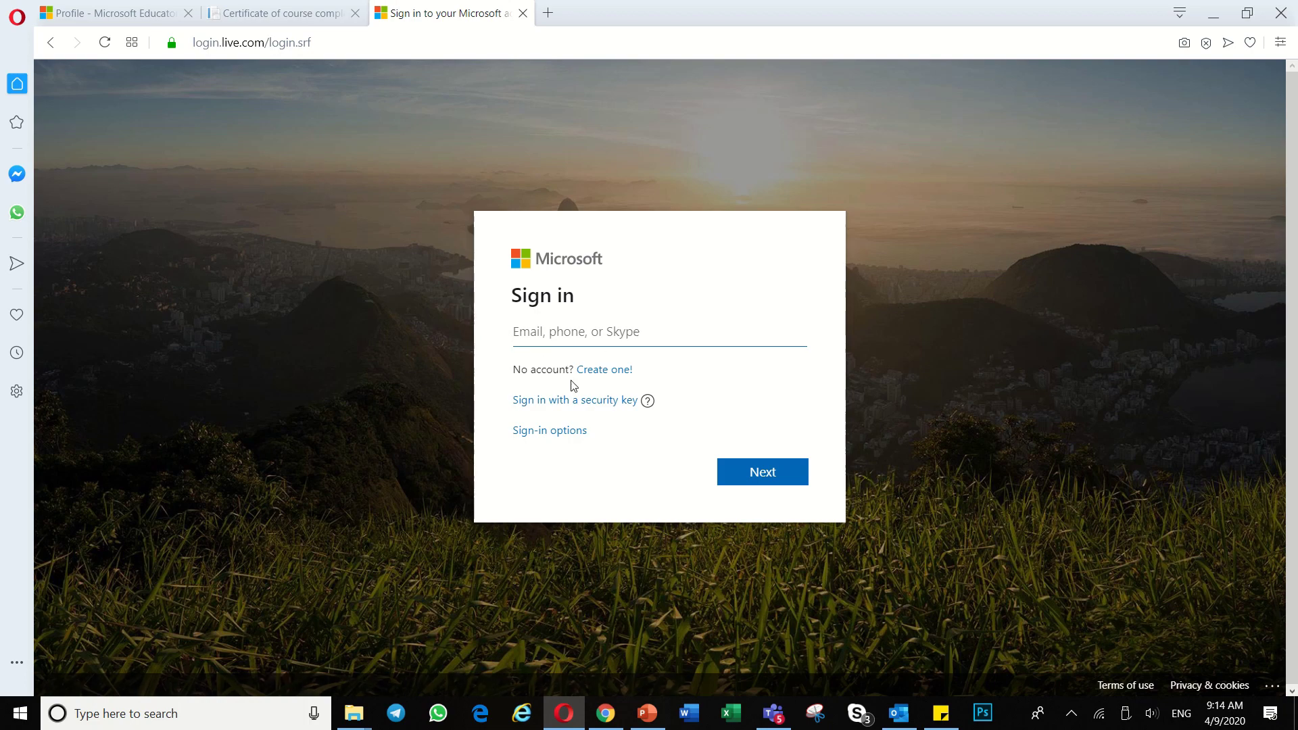
Step: Start a new Microsoft account and check the new Gmail inbox's address
left_click(606, 371)
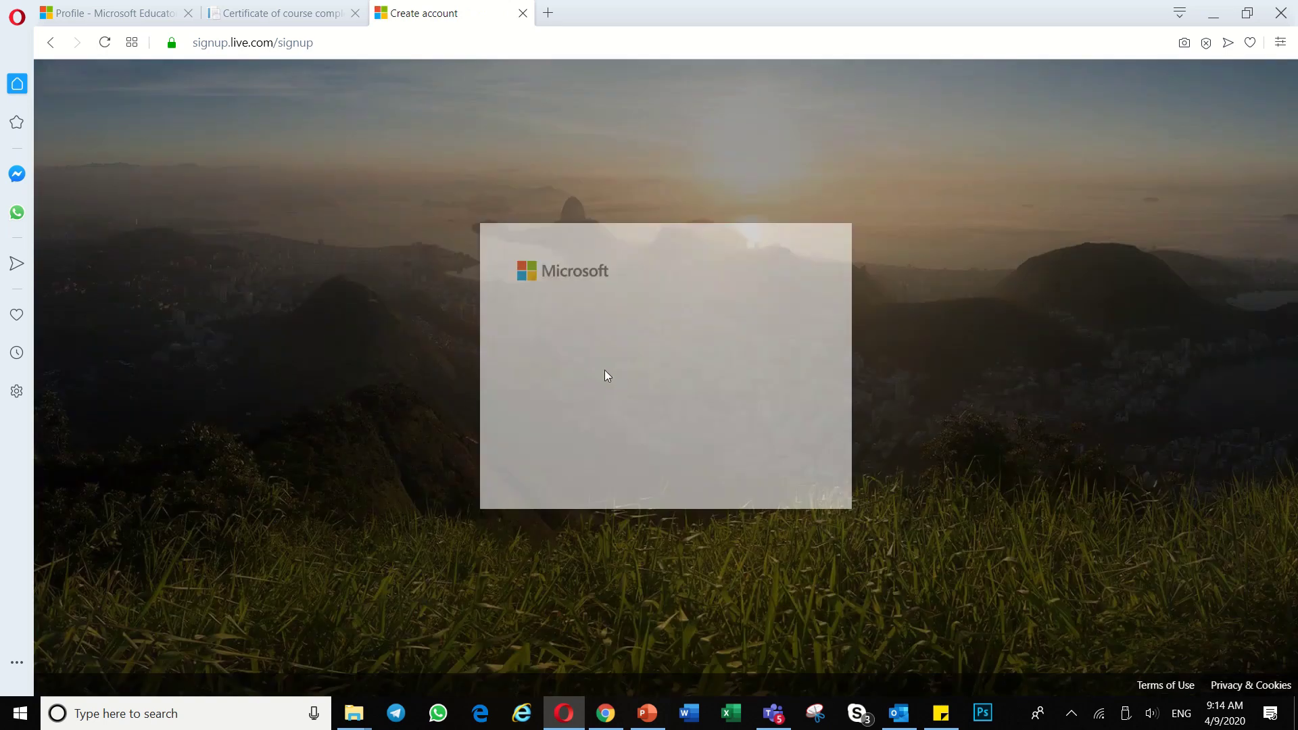
left_click(606, 714)
left_click(344, 14)
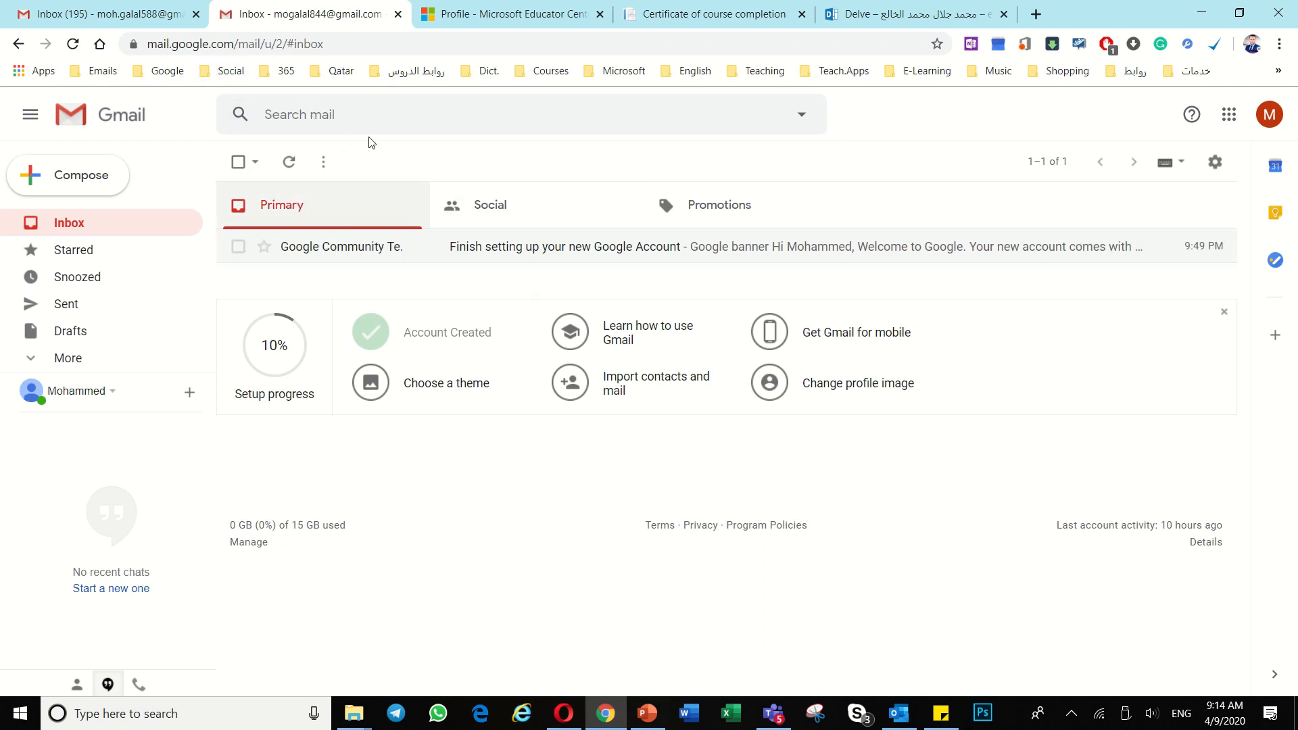
left_click(566, 713)
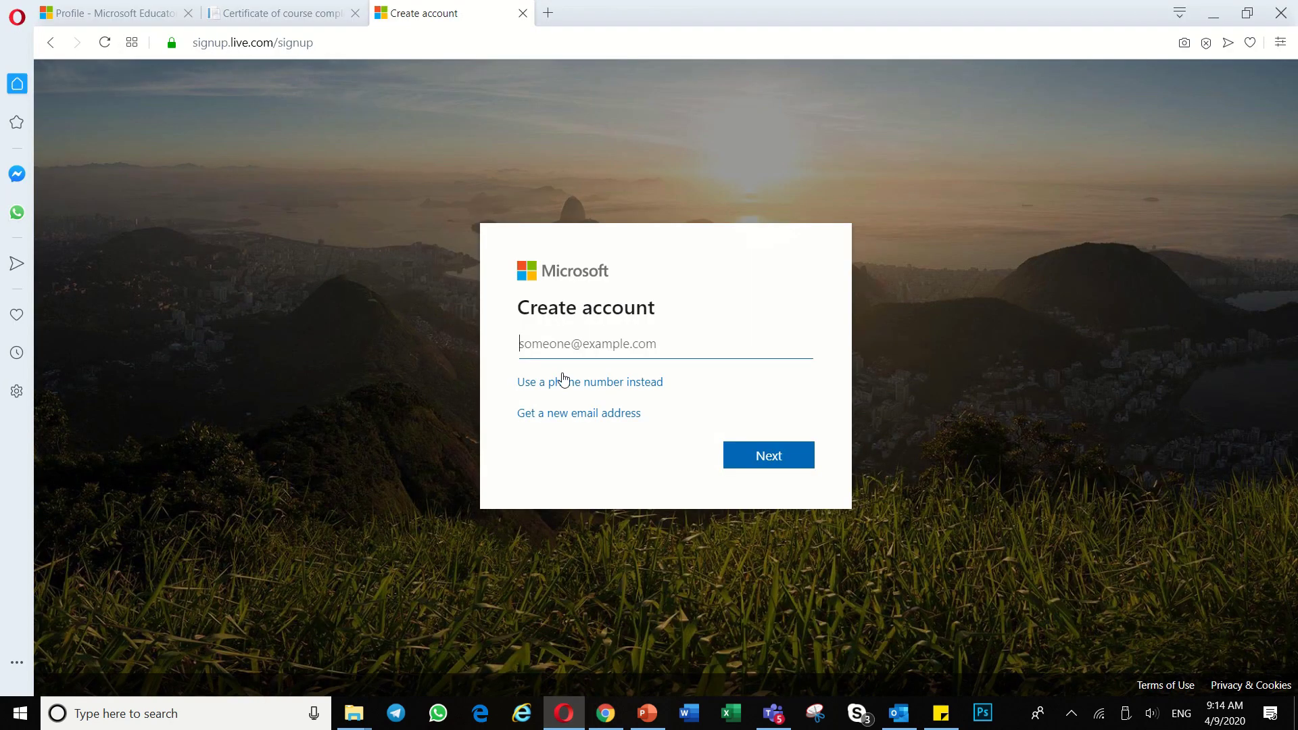
key("alt+Tab")
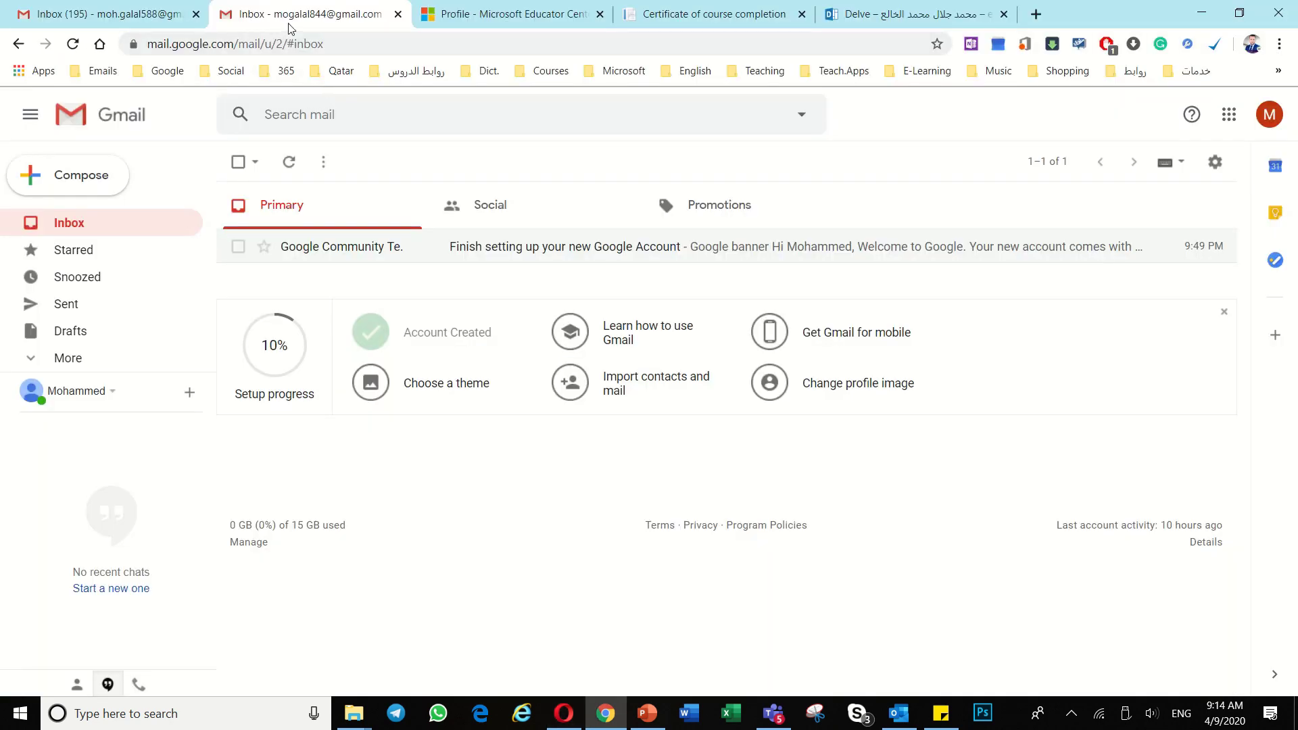
key("alt+Tab")
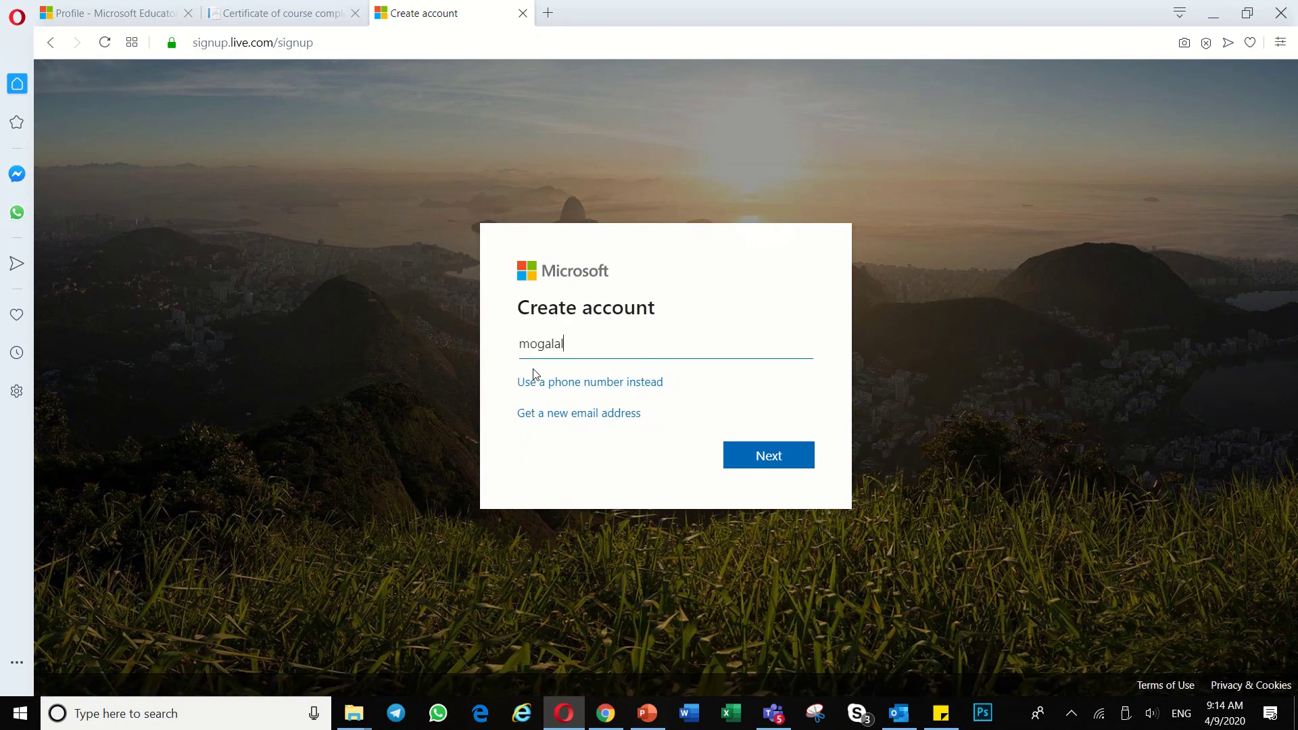
Step: Enter the Gmail address as the new account's email
key("alt+Tab")
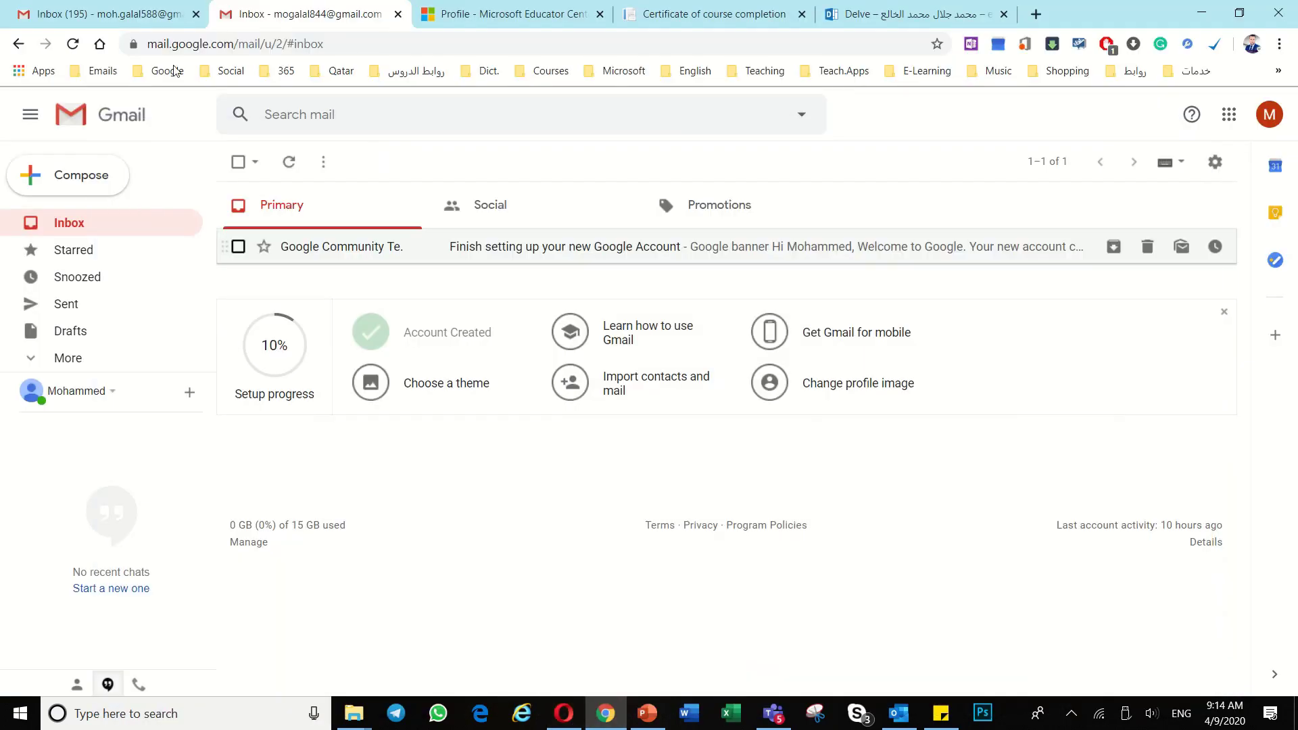
key("alt+Tab")
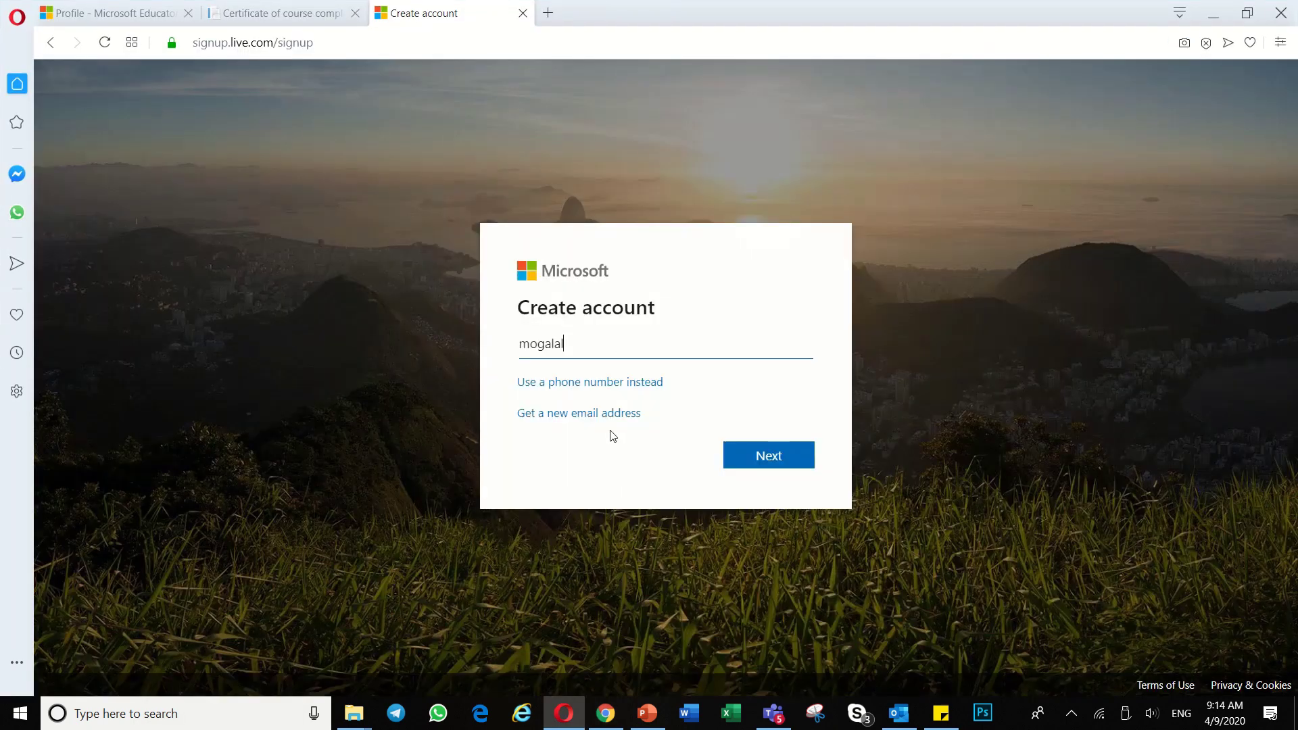
Step: Submit the new account's e-mail and set its password, correcting a mistyped start
left_click(780, 453)
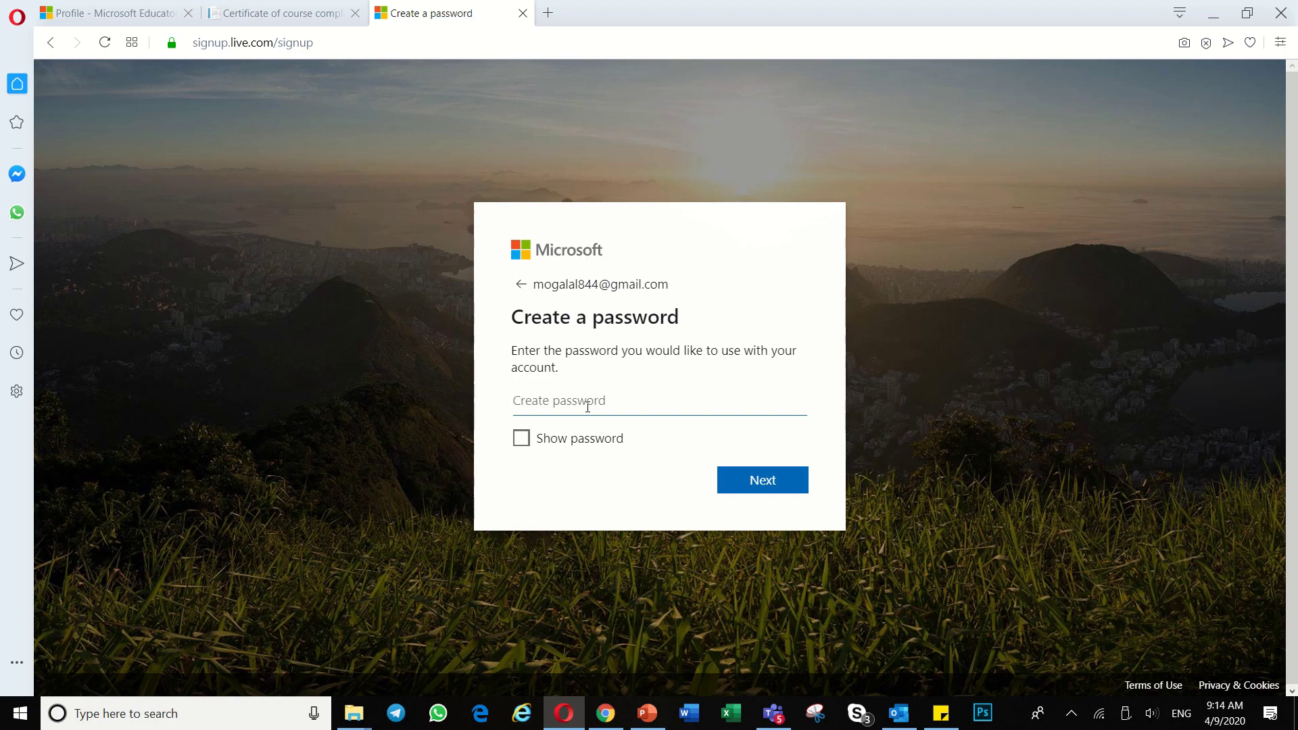
type("••")
key("BackSpace")
key("BackSpace")
type("•••••••••")
left_click(762, 481)
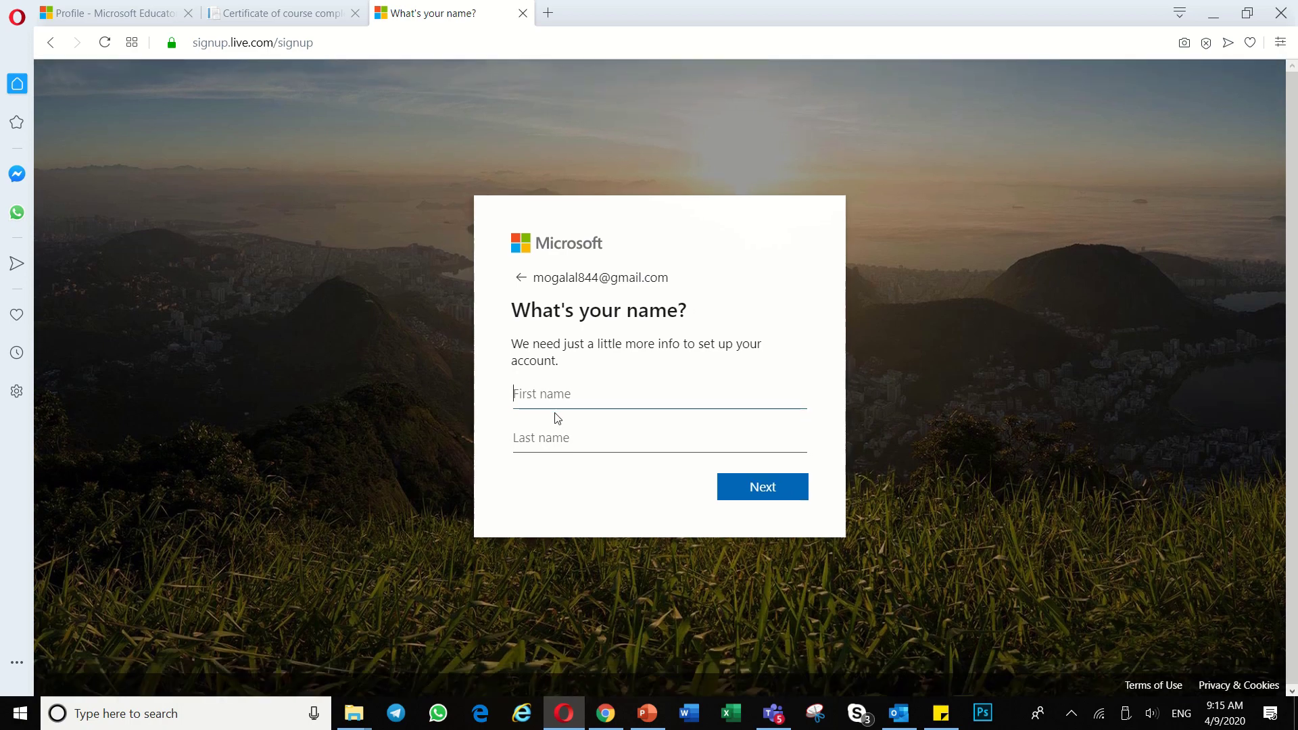
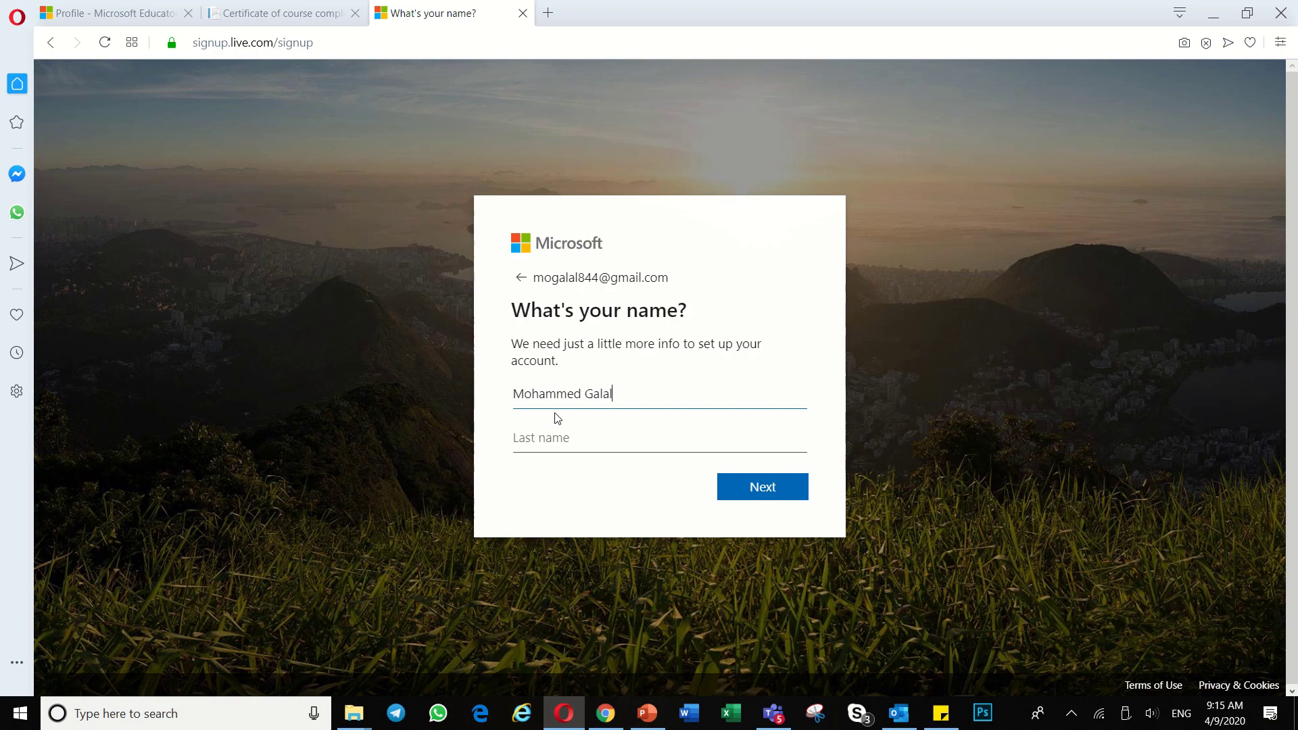
Step: Fill in the account holder's first name and last name fields and submit them
left_click(563, 436)
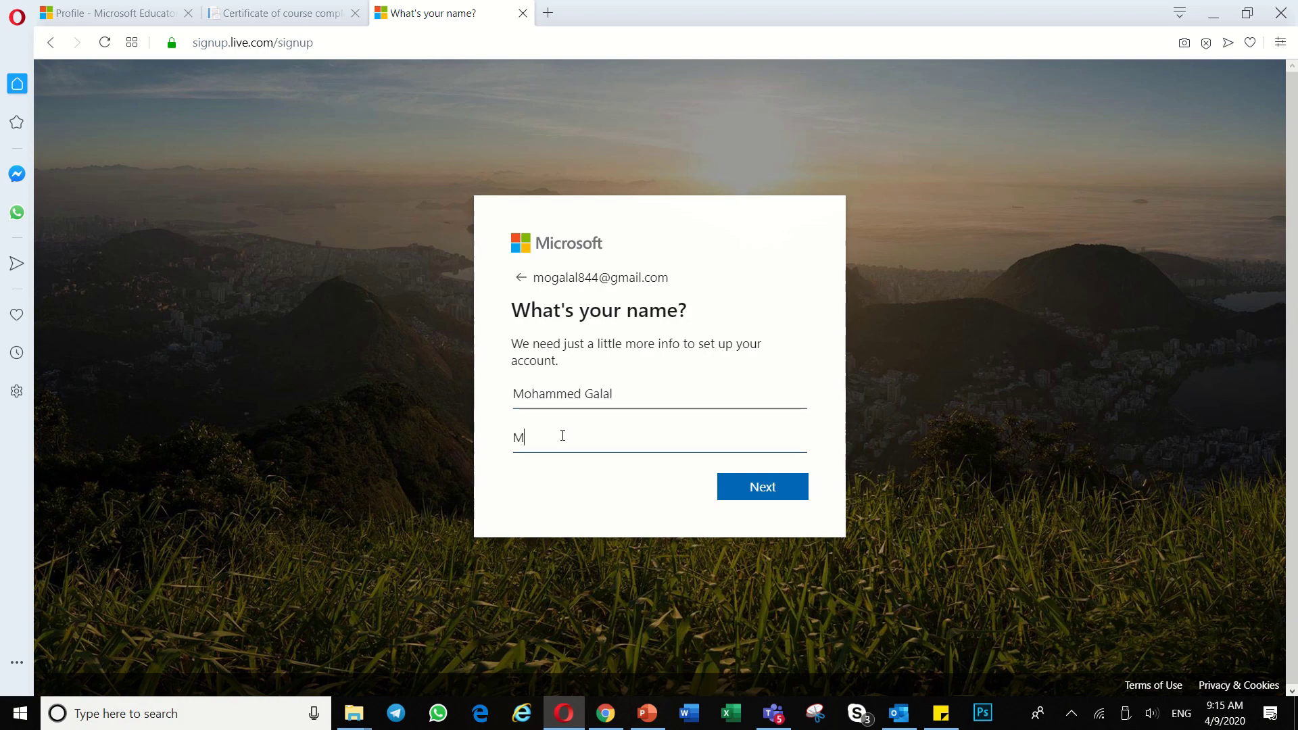
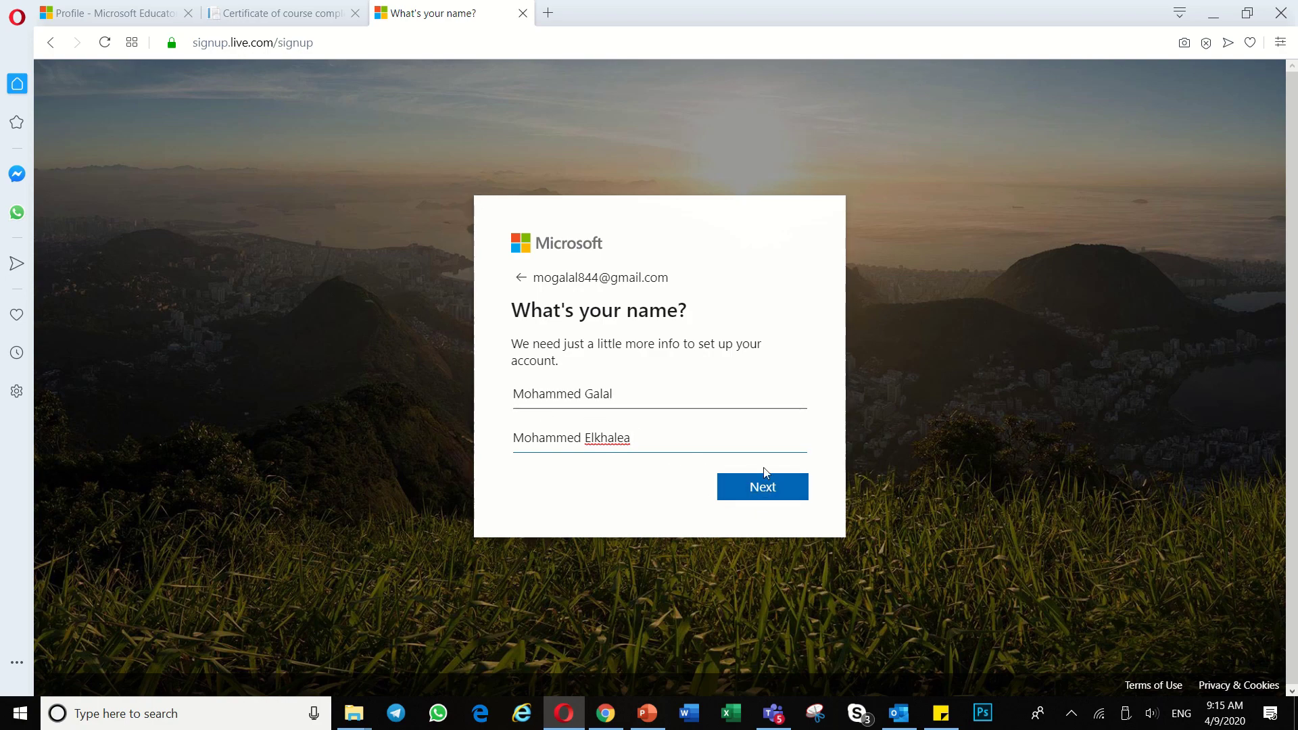
left_click(777, 488)
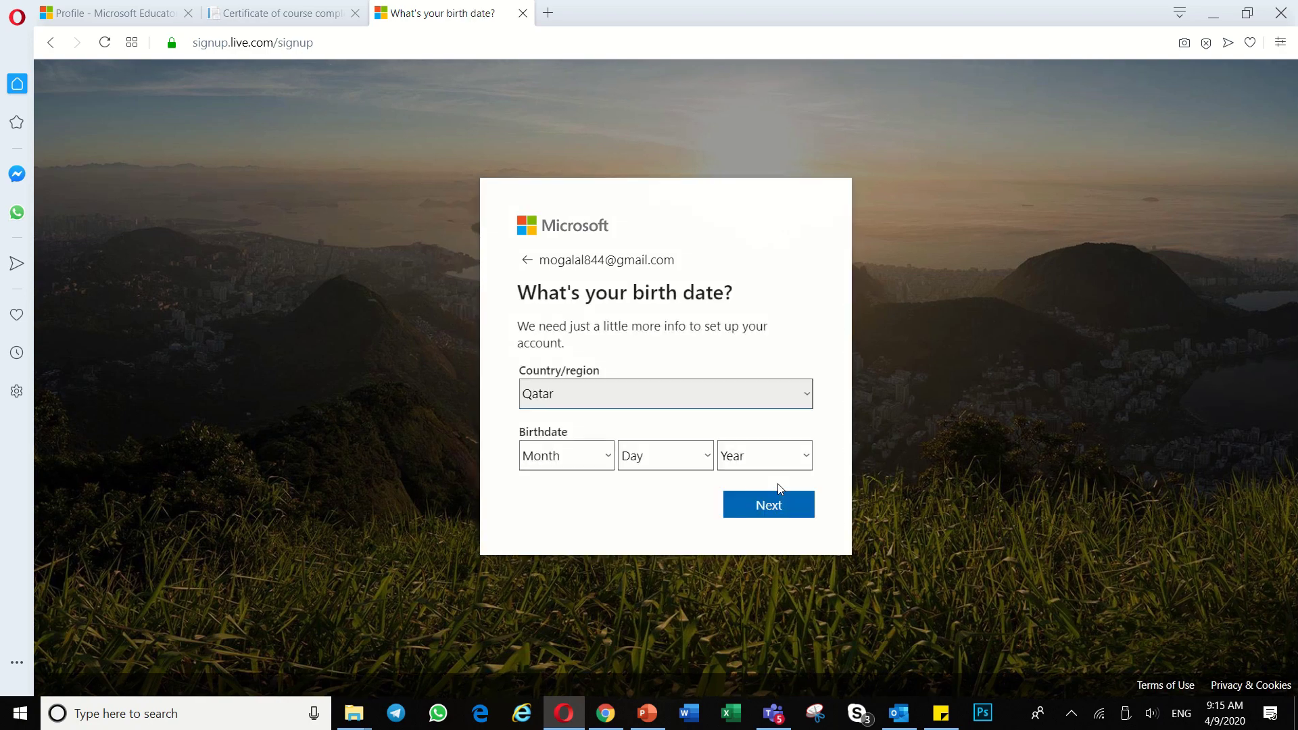
left_click(595, 455)
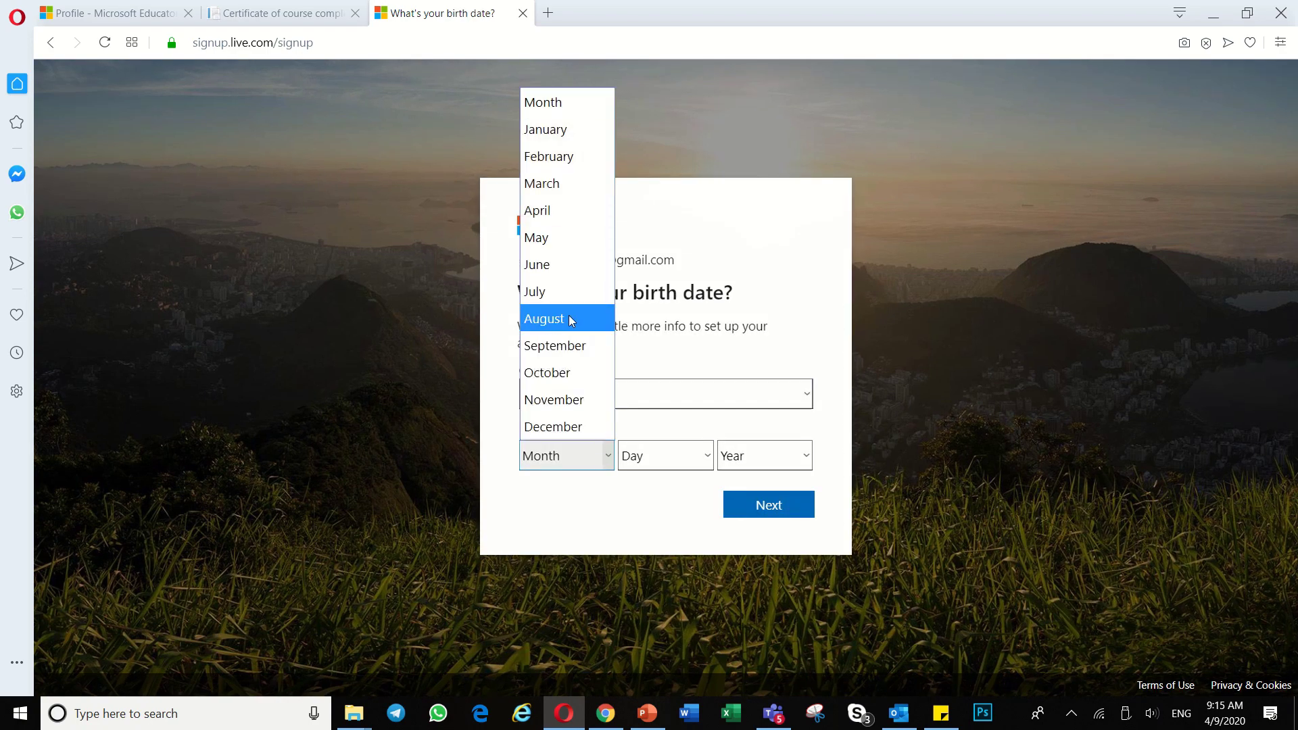
left_click(562, 233)
left_click(687, 455)
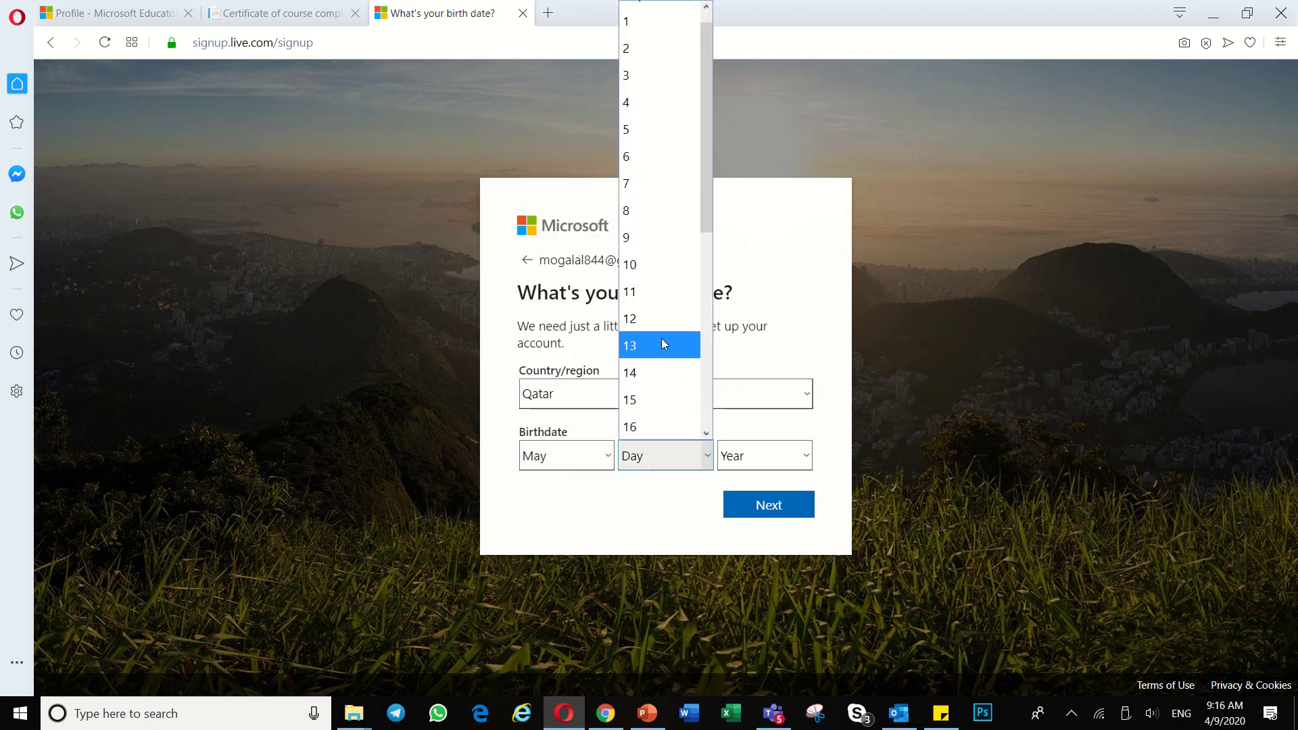
left_click(646, 369)
left_click(803, 454)
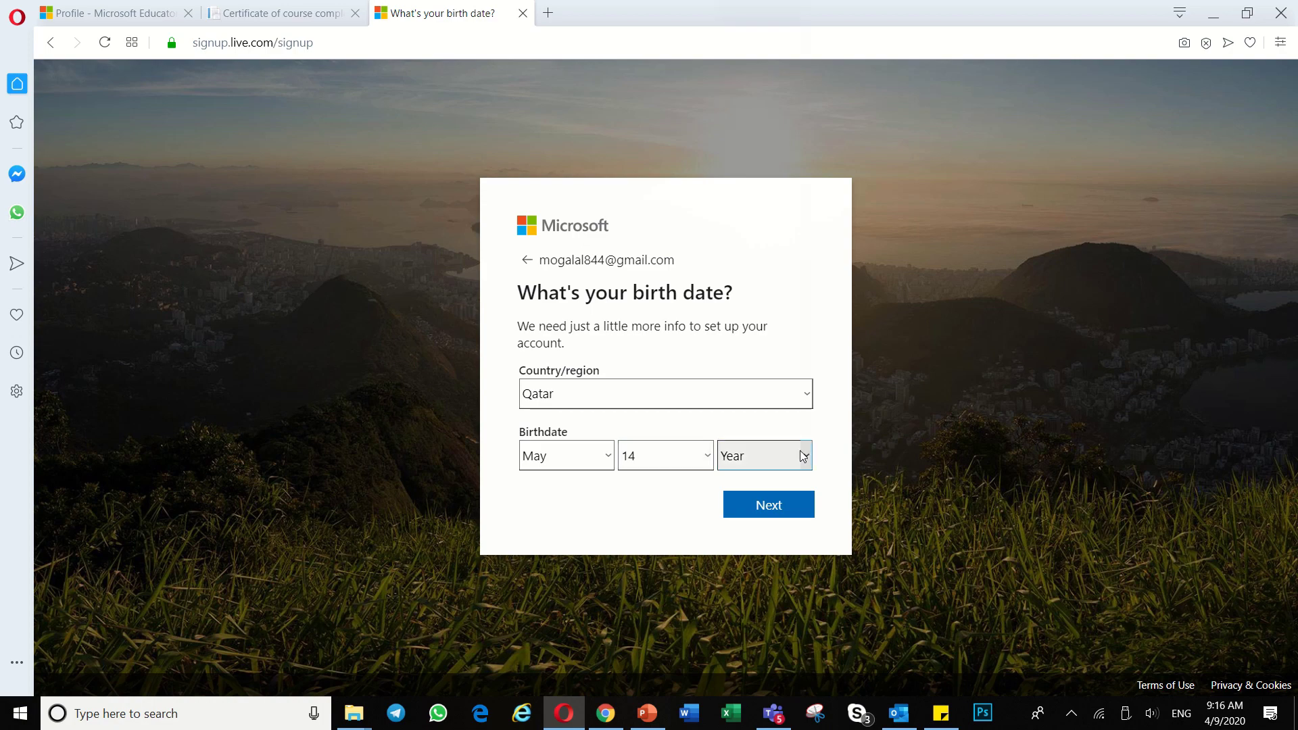
scroll(756, 348, "down", 6)
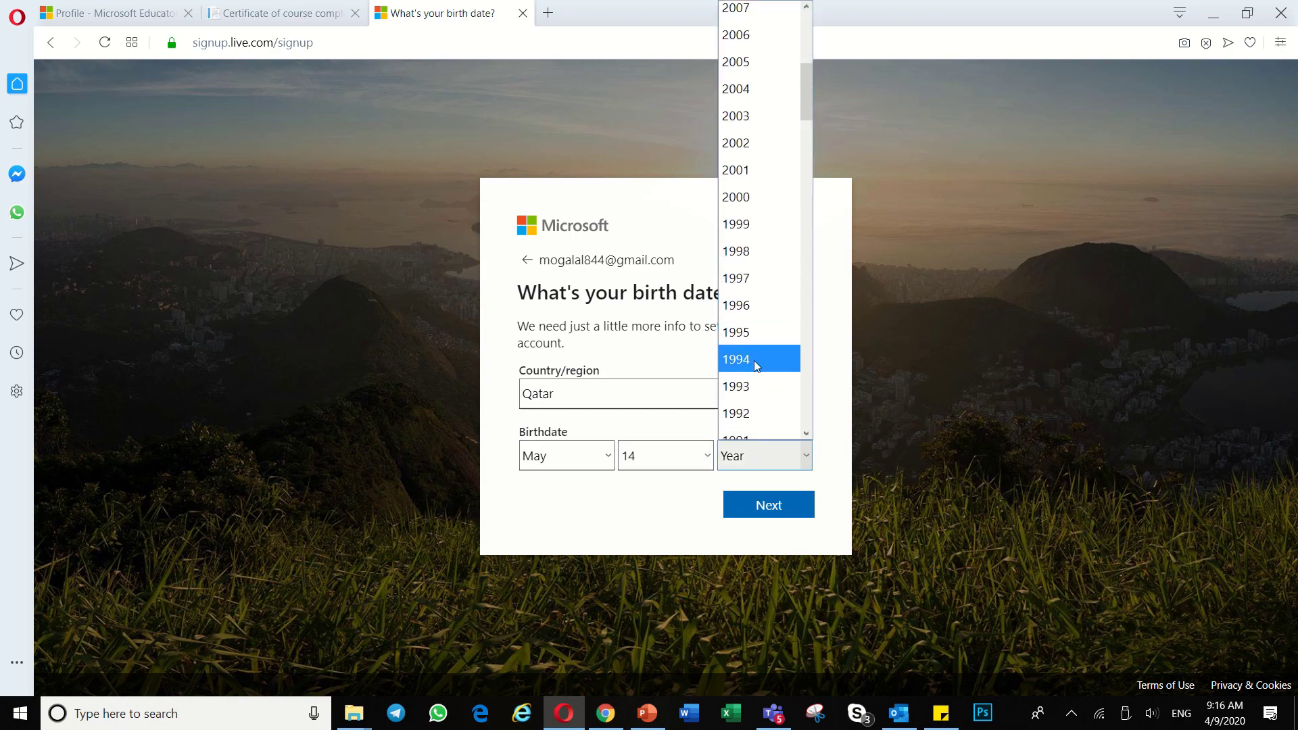
left_click(756, 355)
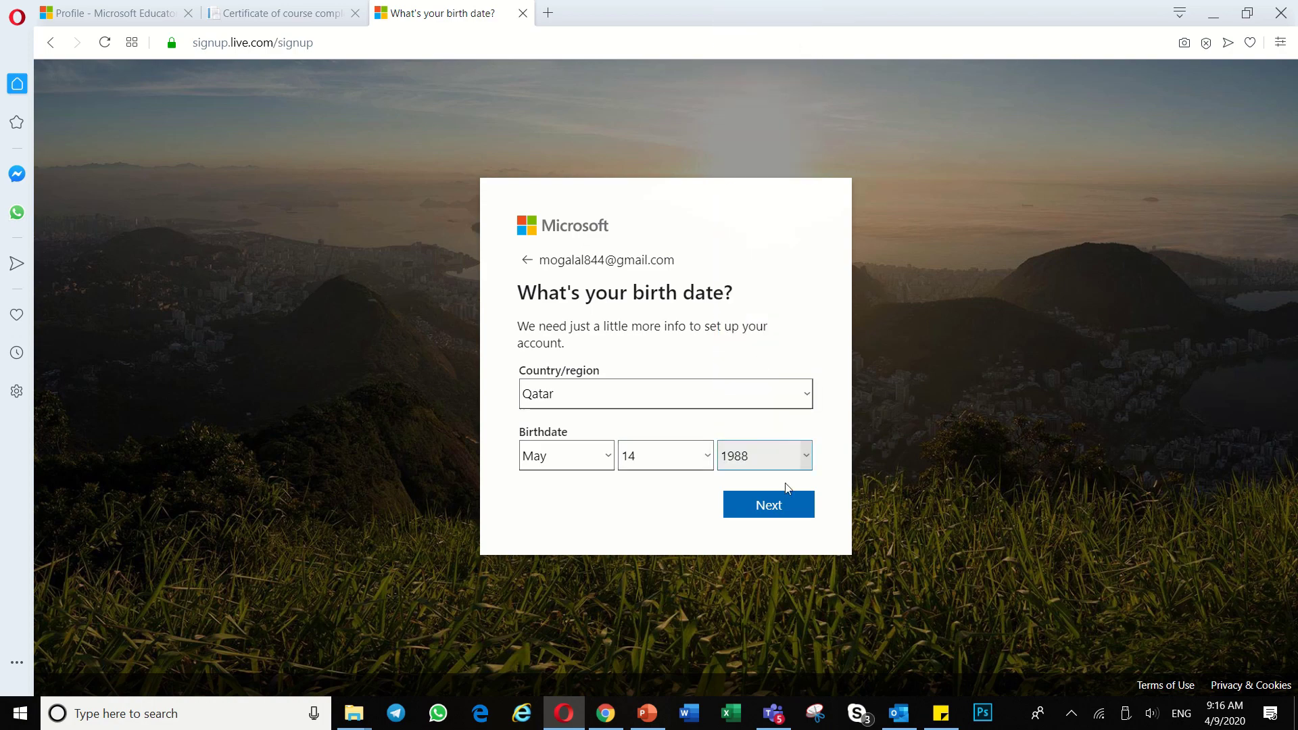
left_click(774, 515)
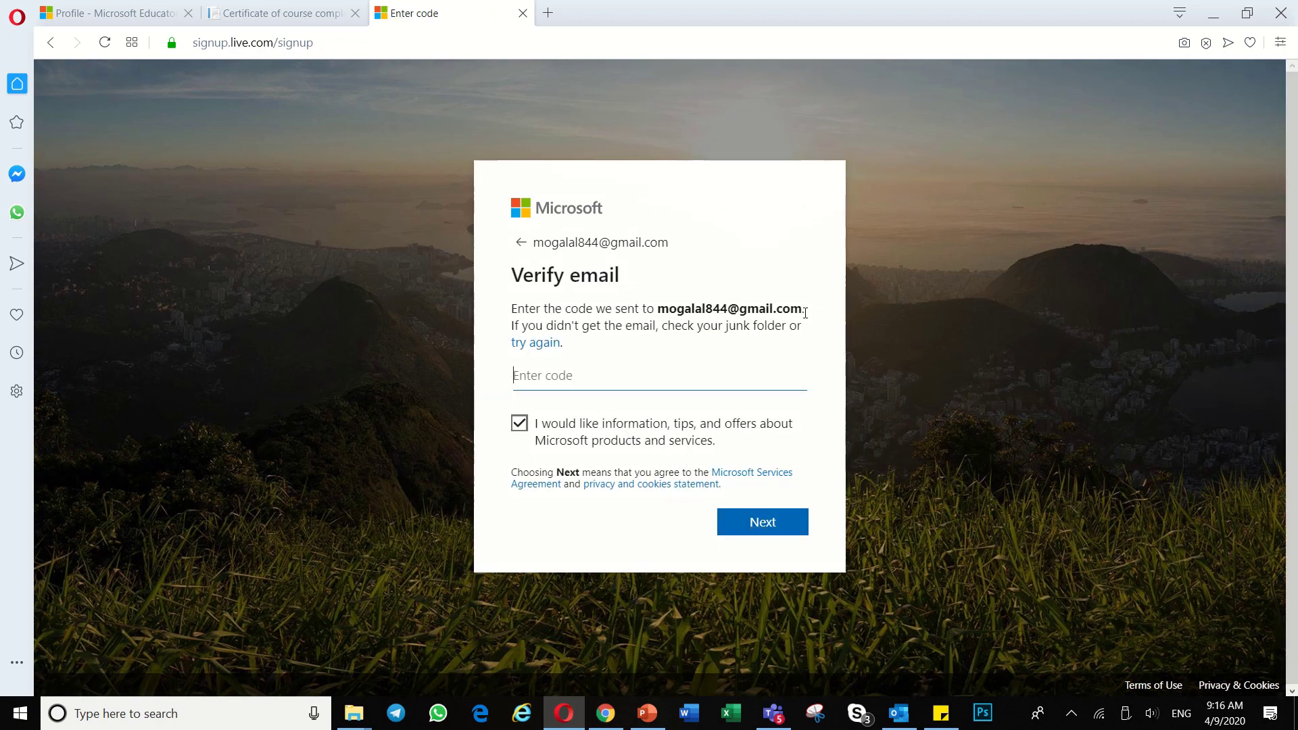
Step: Open the Gmail 'Verify your email address' message and try pasting its security code into the code field
left_click_drag(805, 313, 645, 310)
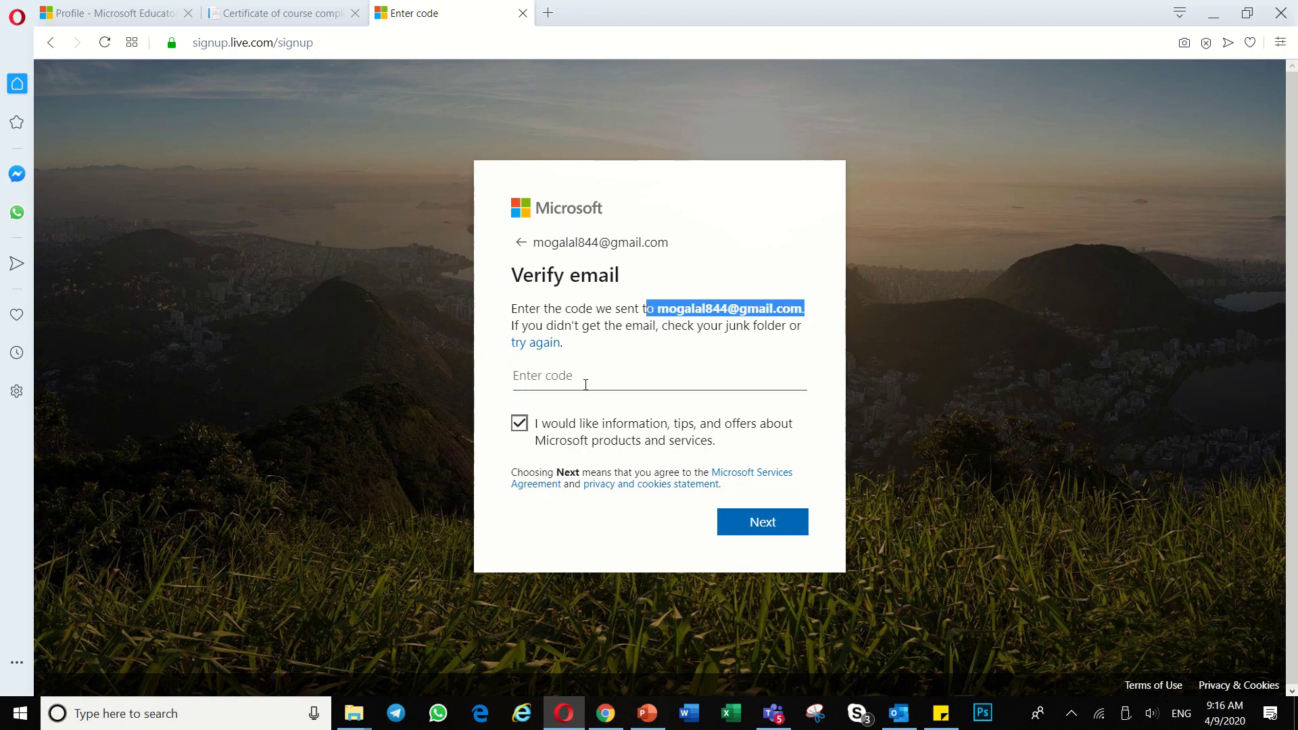
left_click(609, 716)
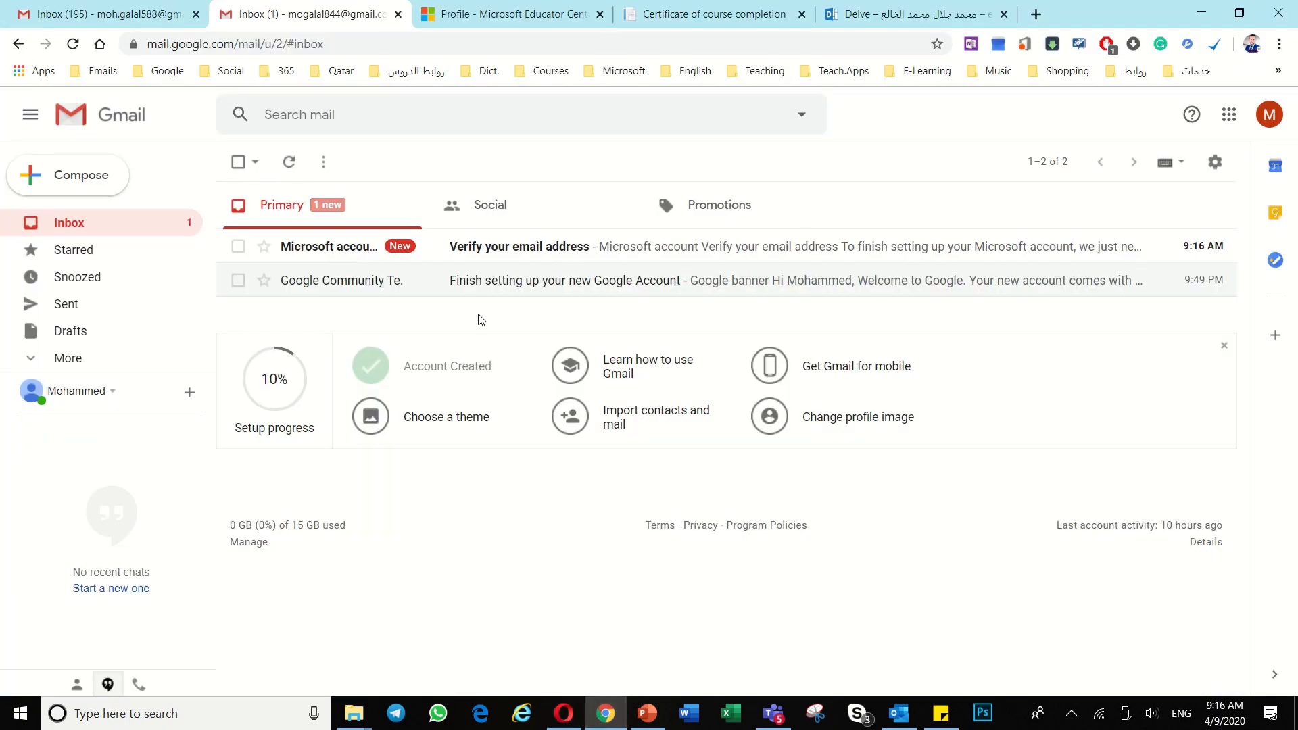
left_click(556, 254)
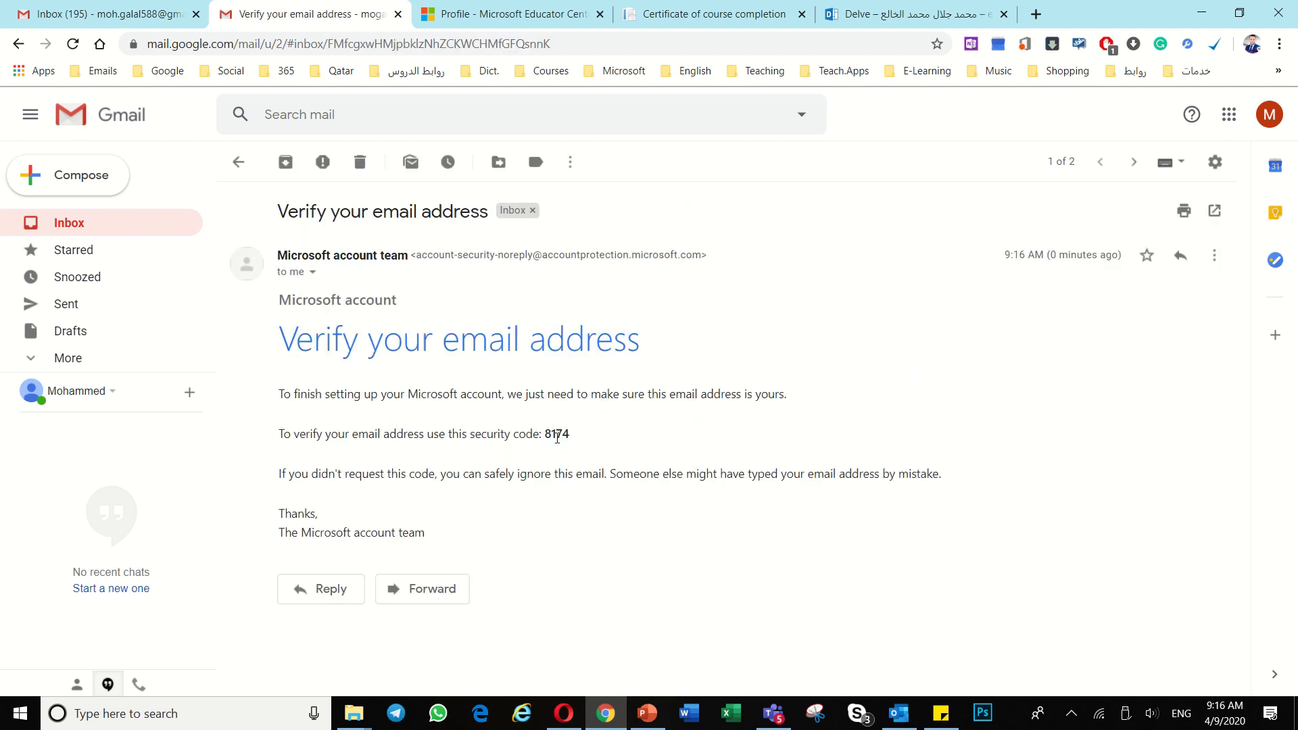
double_click(557, 434)
left_click(587, 463)
left_click(568, 715)
left_click(571, 375)
right_click(571, 375)
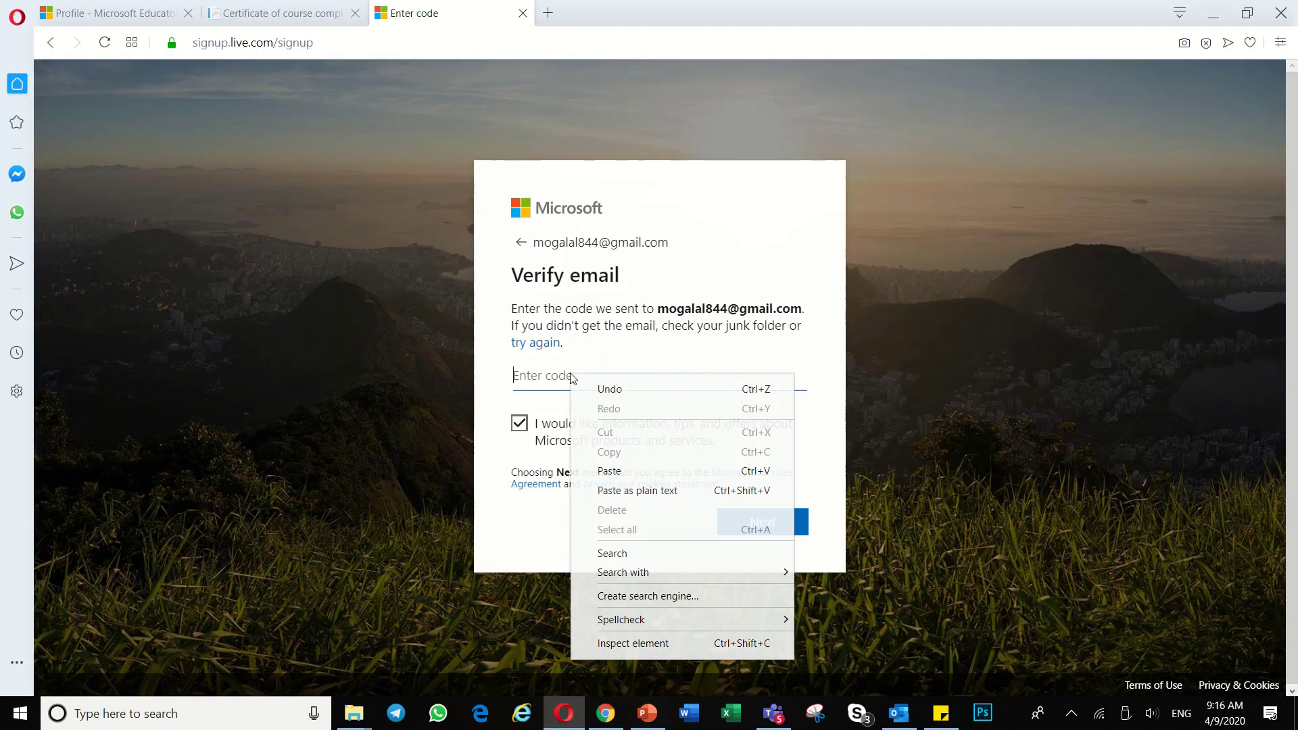
left_click(619, 469)
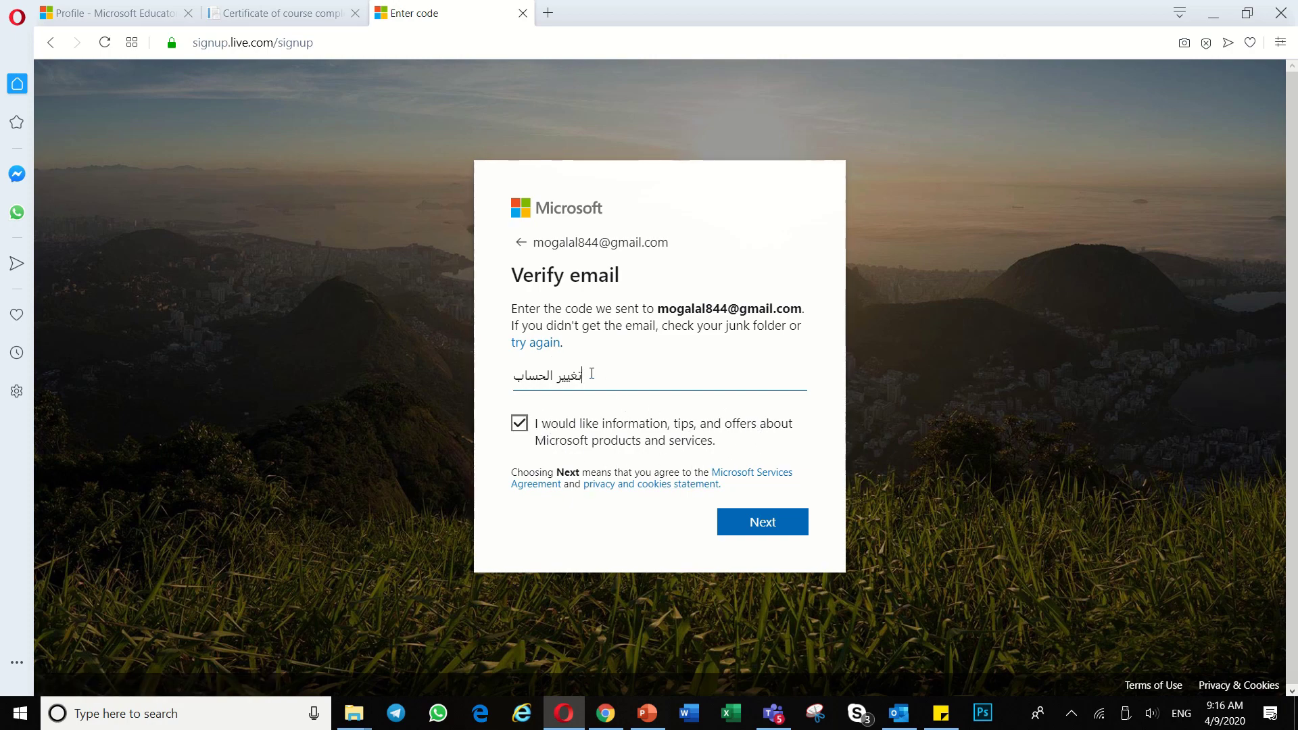
Step: Replace the wrongly pasted Arabic text with the recopied security code and submit it
left_click_drag(588, 374, 490, 373)
key("BackSpace")
key("alt+Tab")
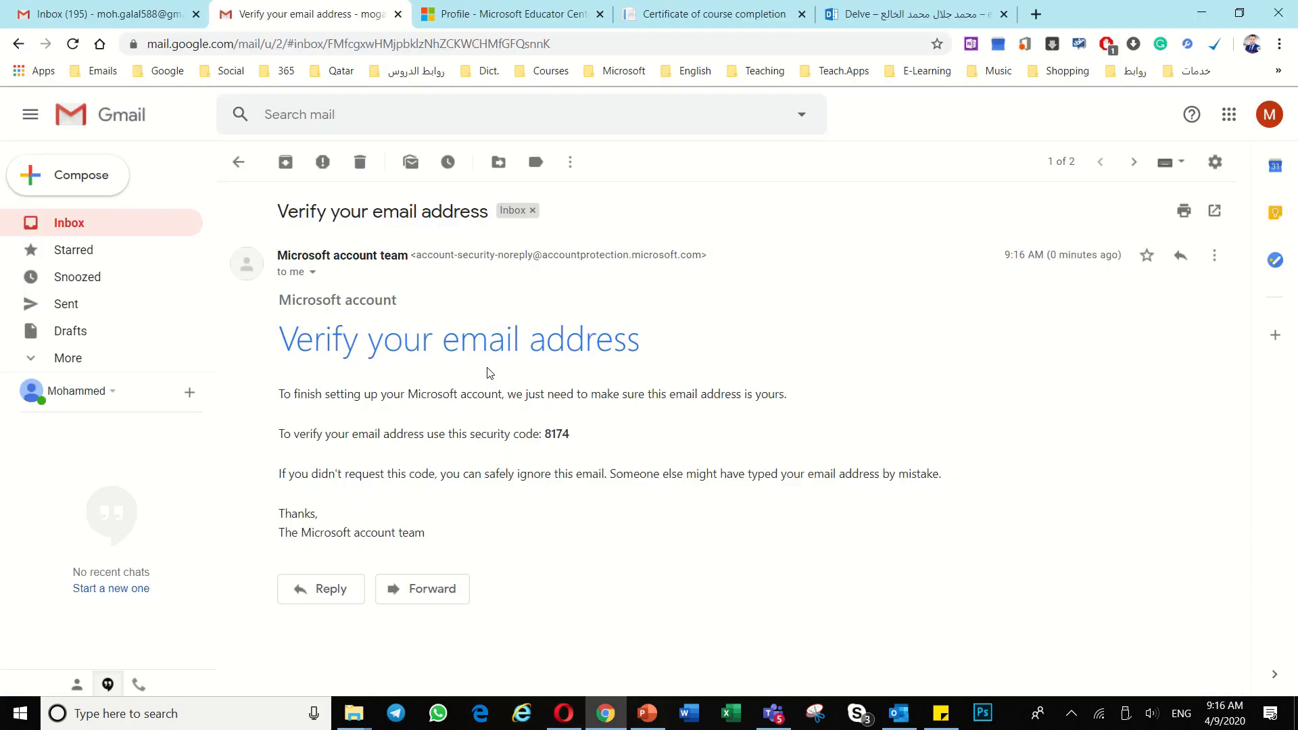
left_click_drag(571, 433, 546, 434)
right_click(559, 427)
left_click(611, 441)
key("alt+Tab")
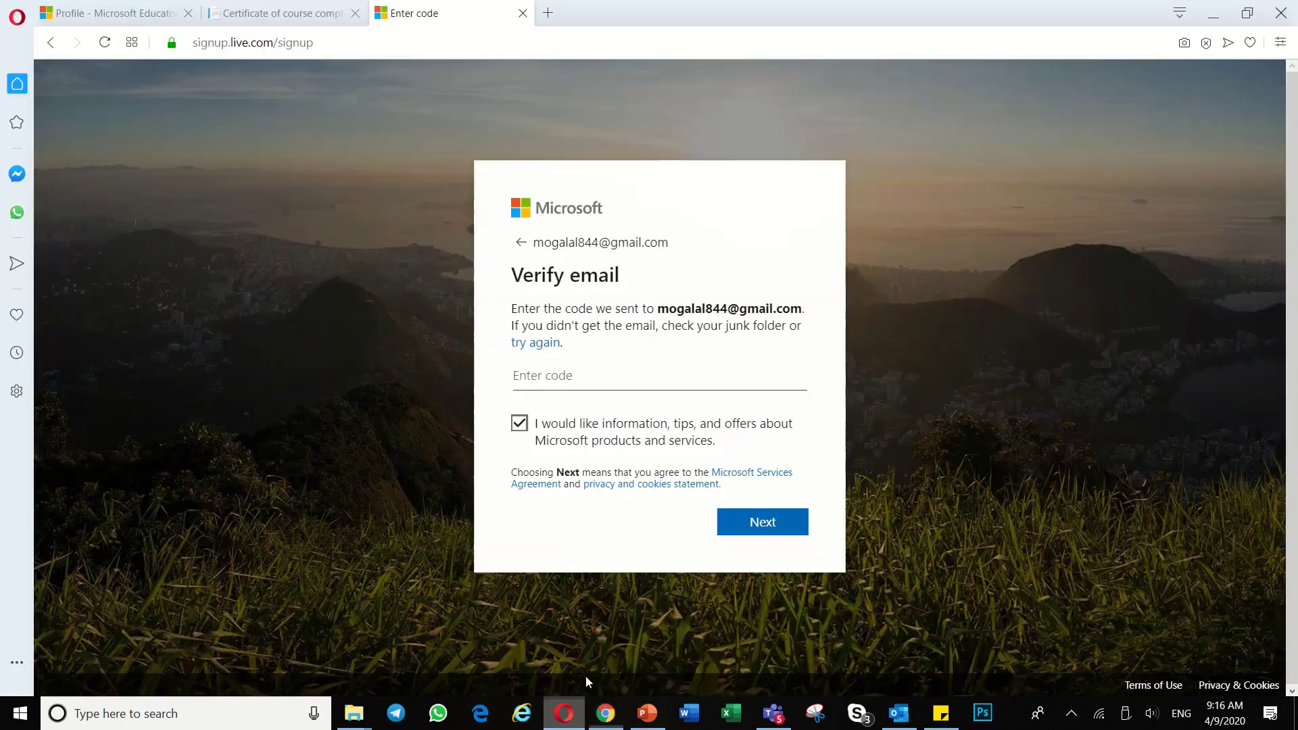
right_click(544, 377)
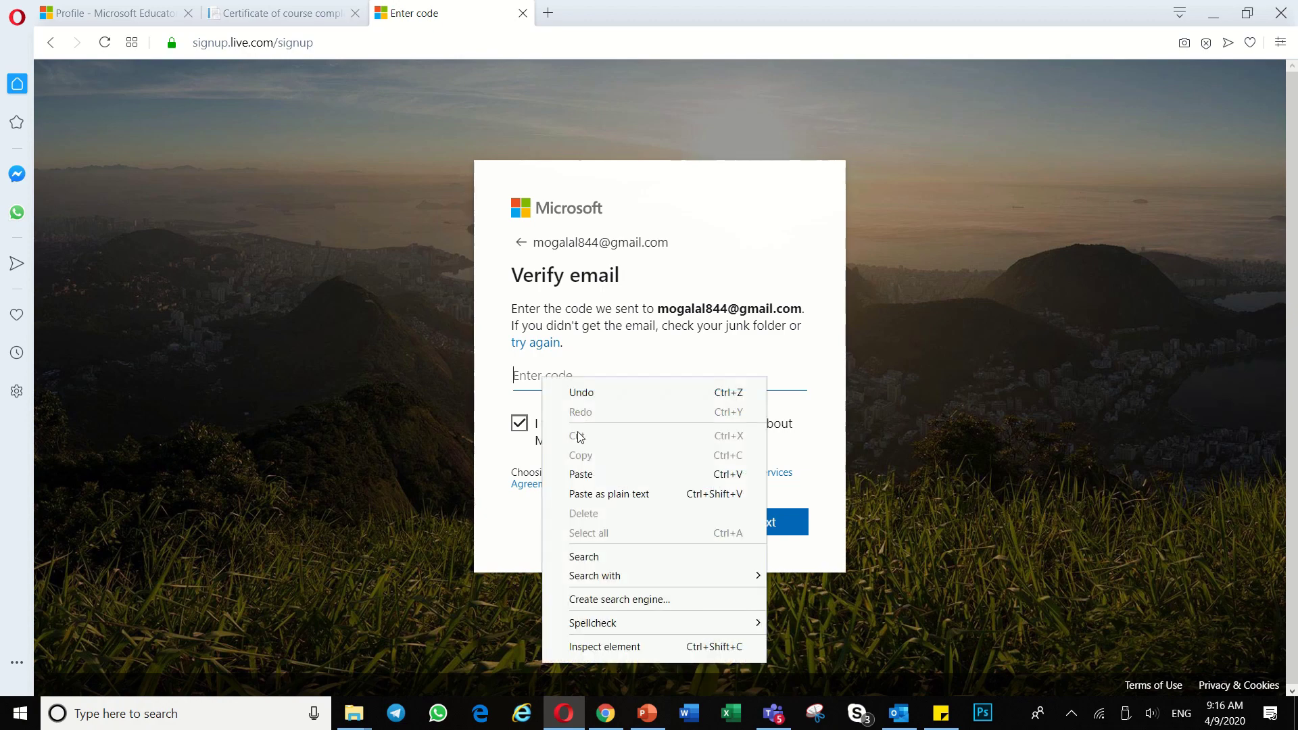
left_click(582, 475)
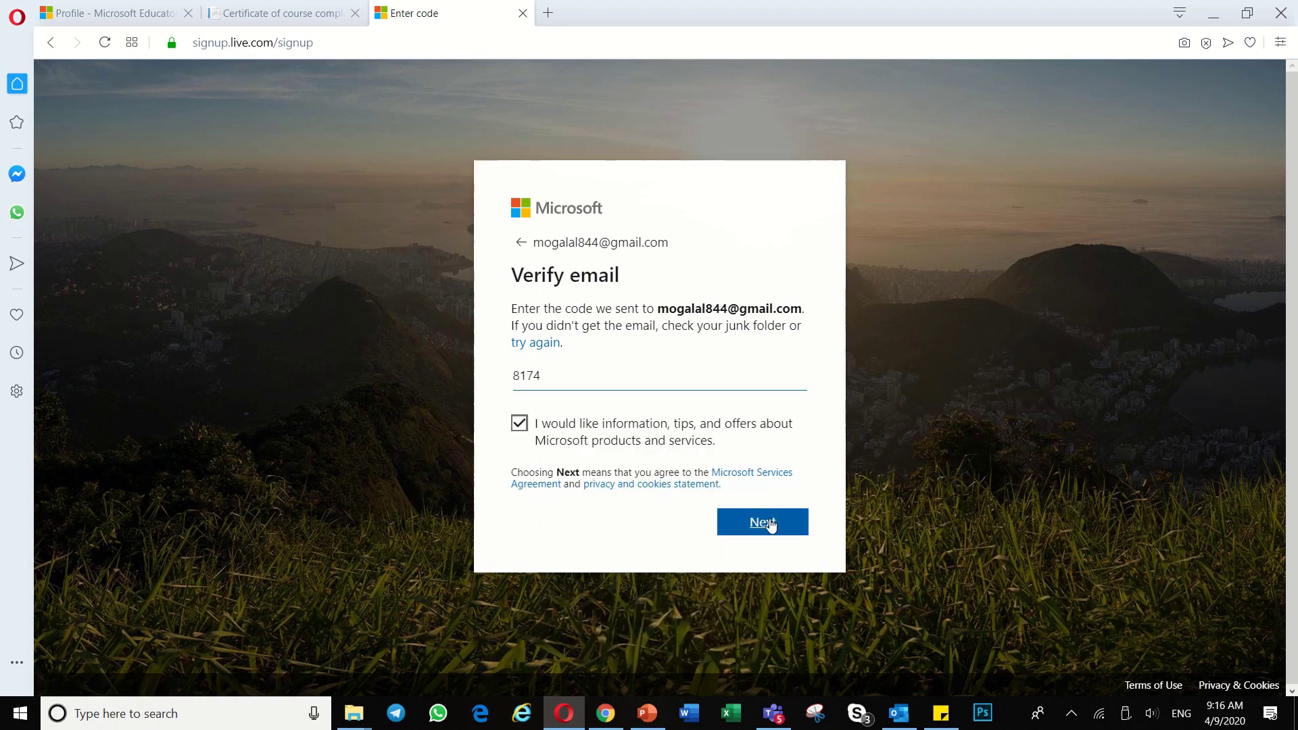
left_click(770, 525)
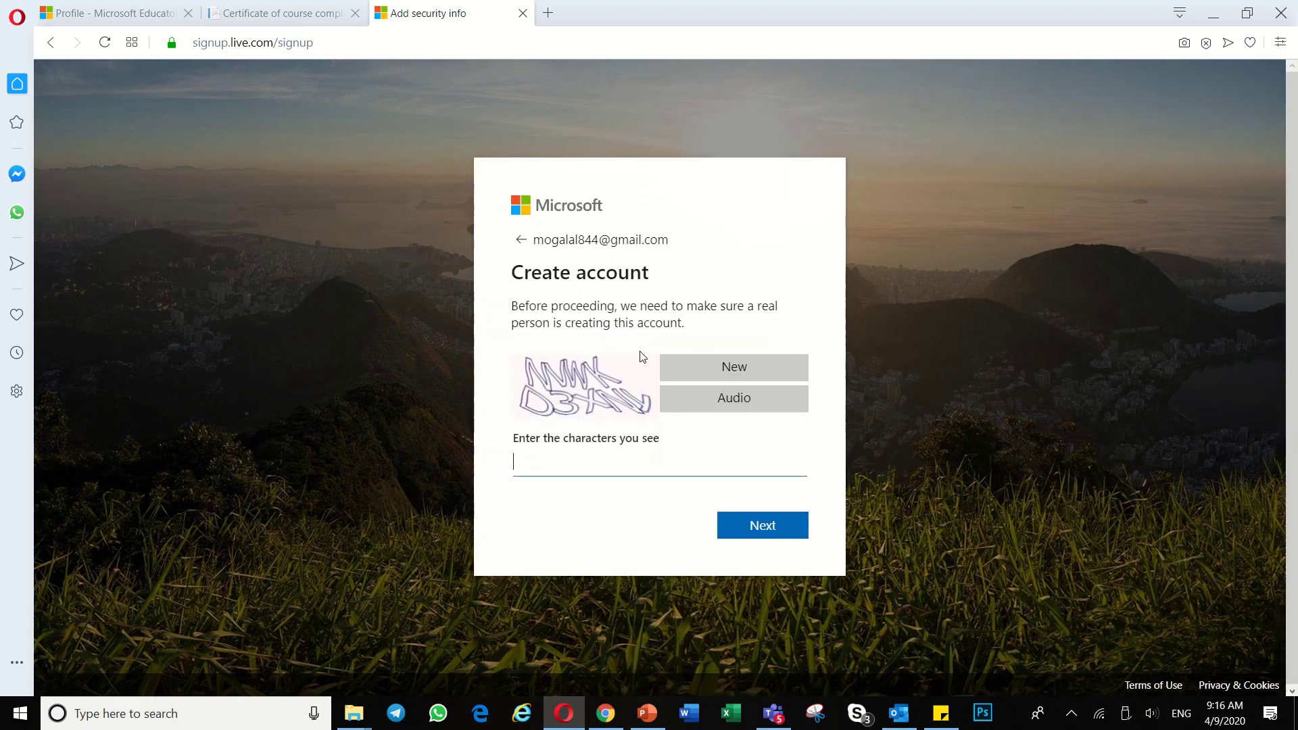
Step: Enter the characters shown in the CAPTCHA picture and submit them to finish sign-up
type("NVWKD3XN")
left_click(764, 525)
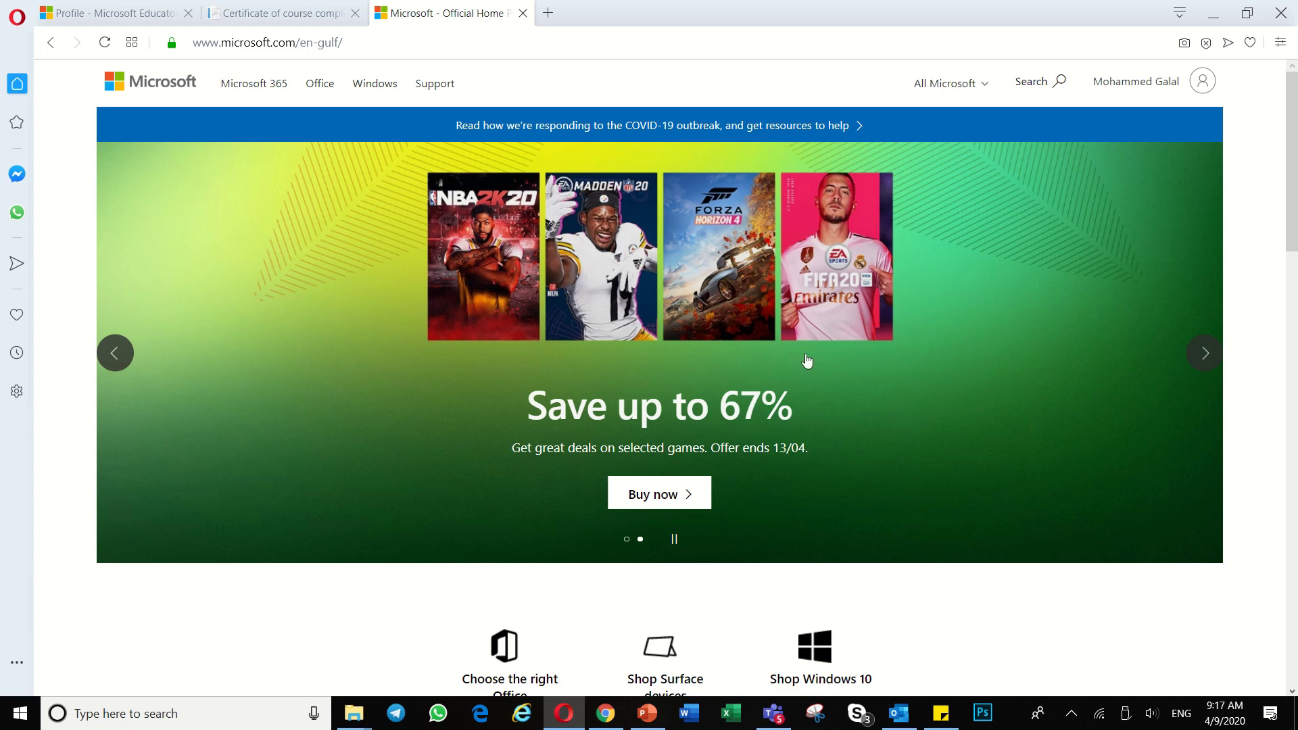
Step: Return Gmail to its inbox, then open My Microsoft account from the signed-in account panel
left_click(608, 710)
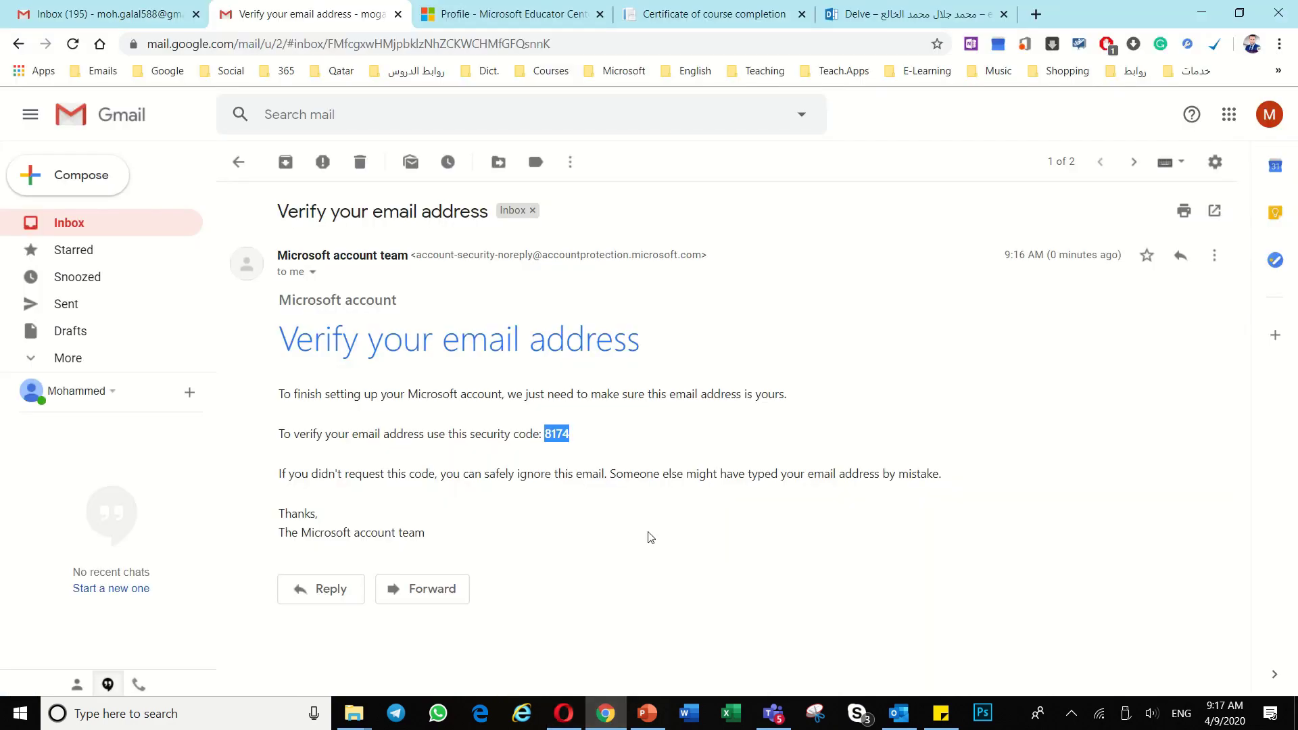
left_click(239, 162)
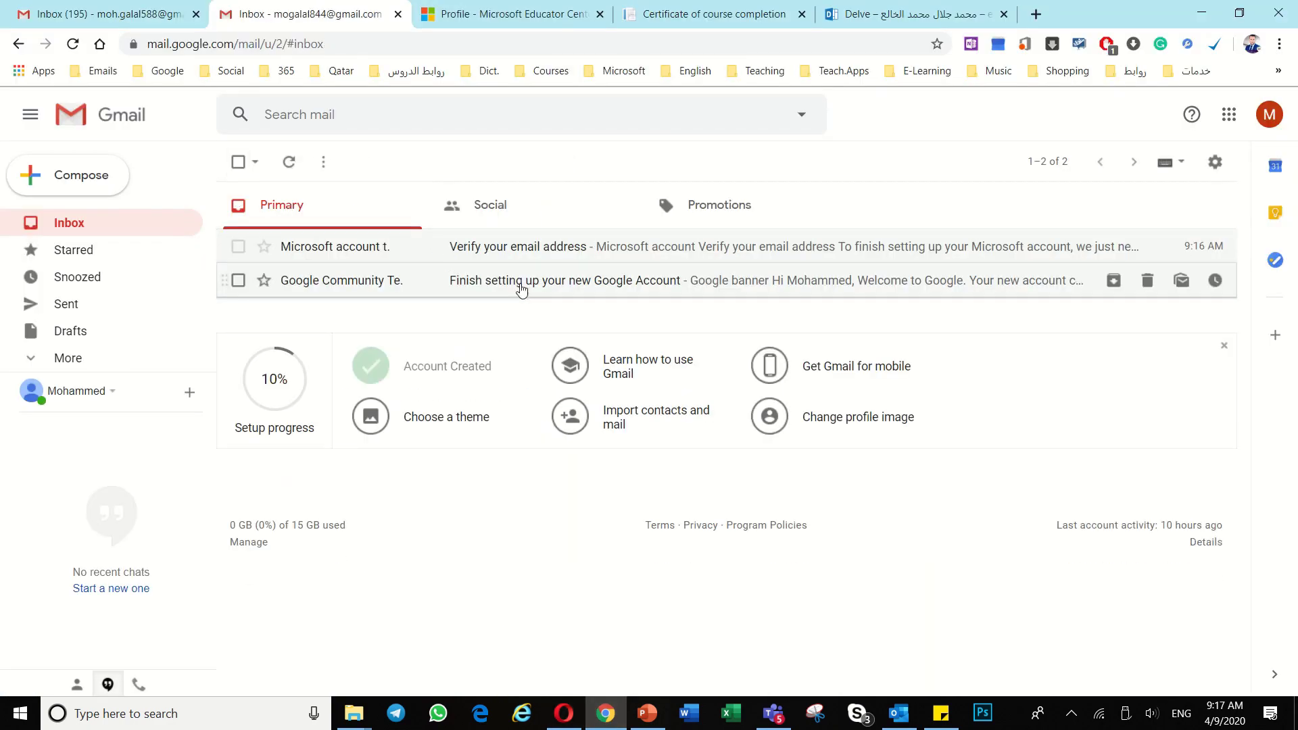
left_click(569, 726)
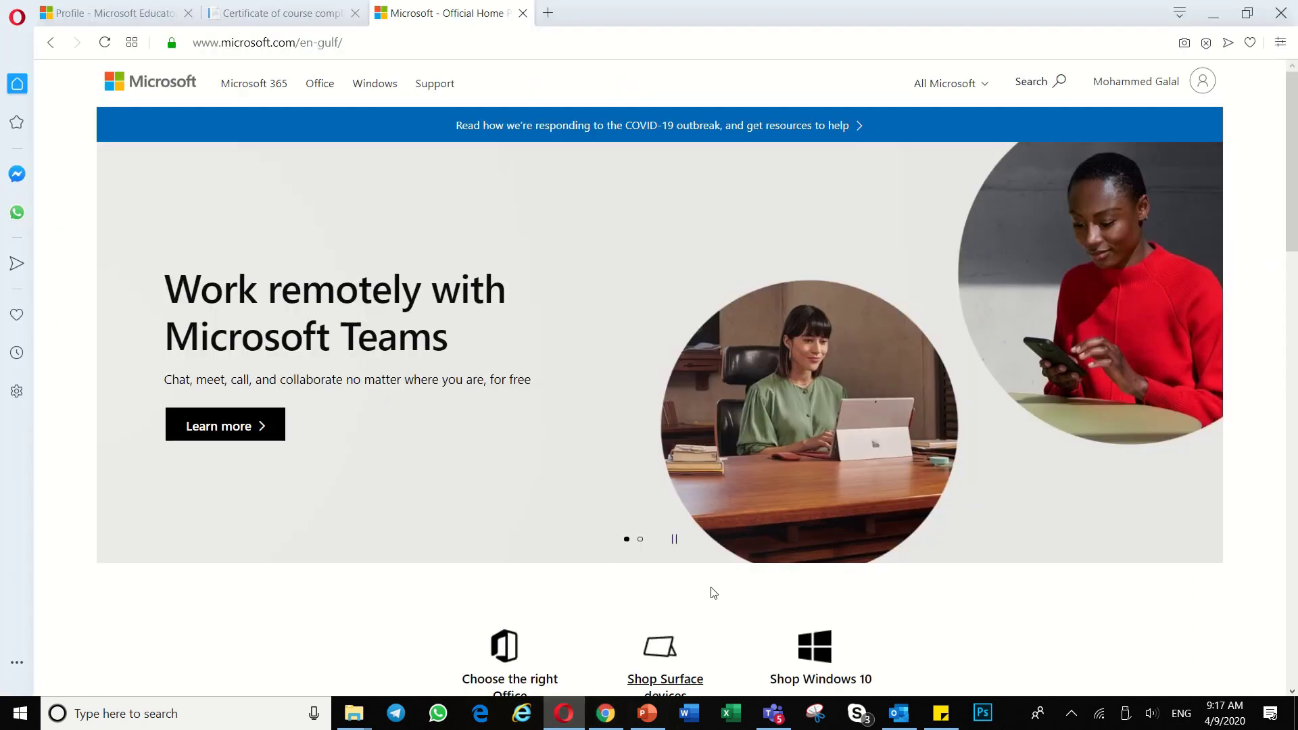
left_click(1203, 83)
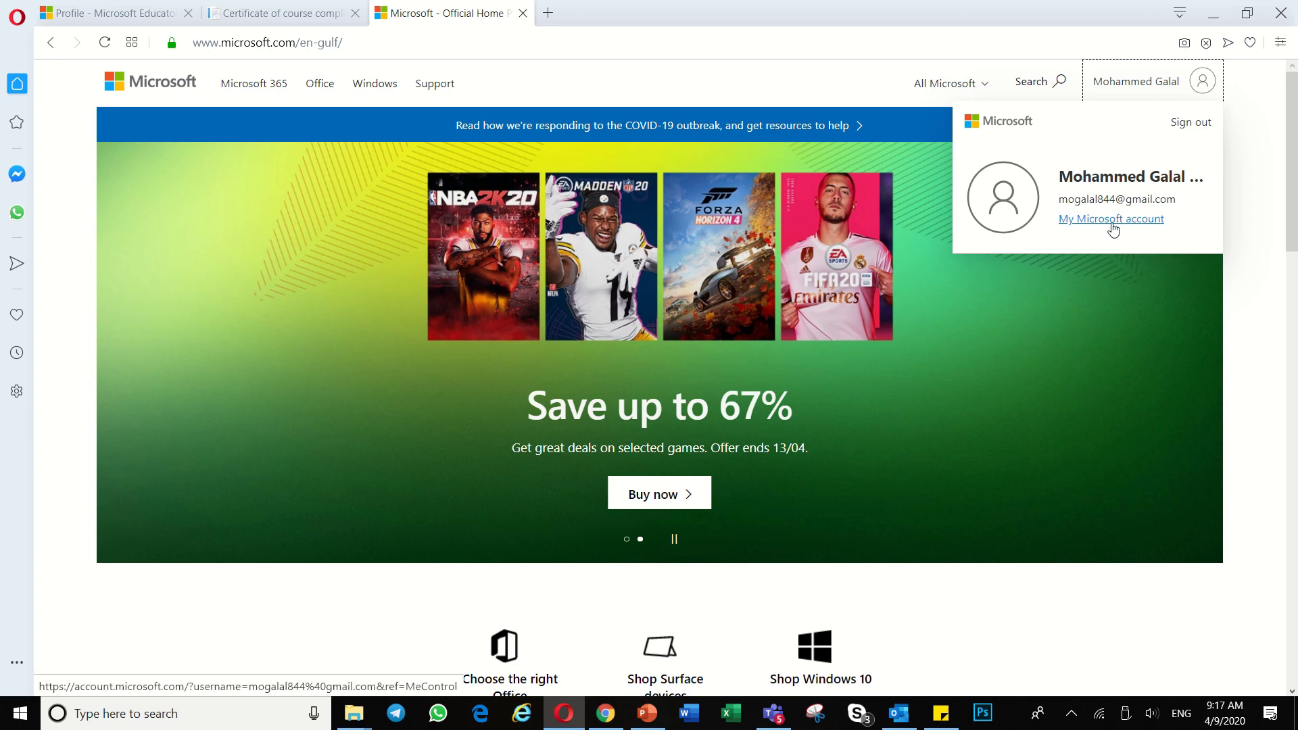
left_click(1112, 223)
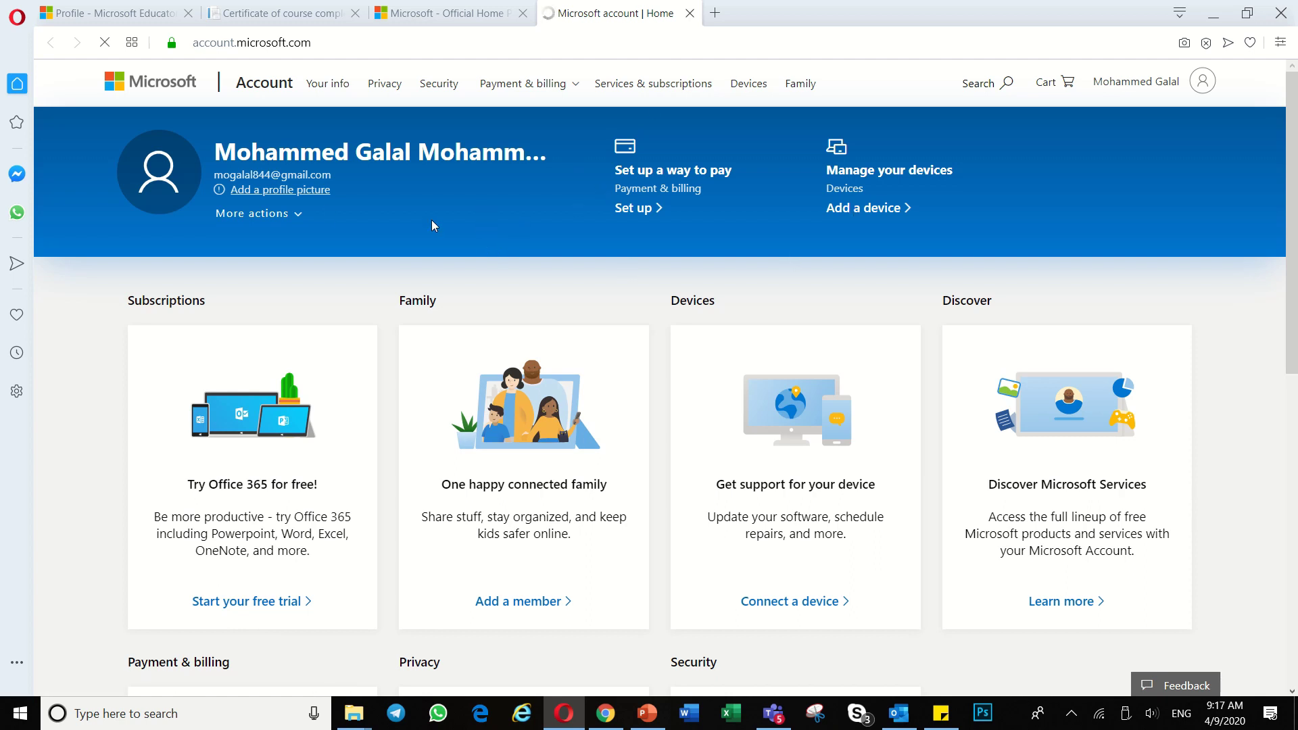
Step: Open the Your info profile page and cancel out of editing the account name
left_click(290, 214)
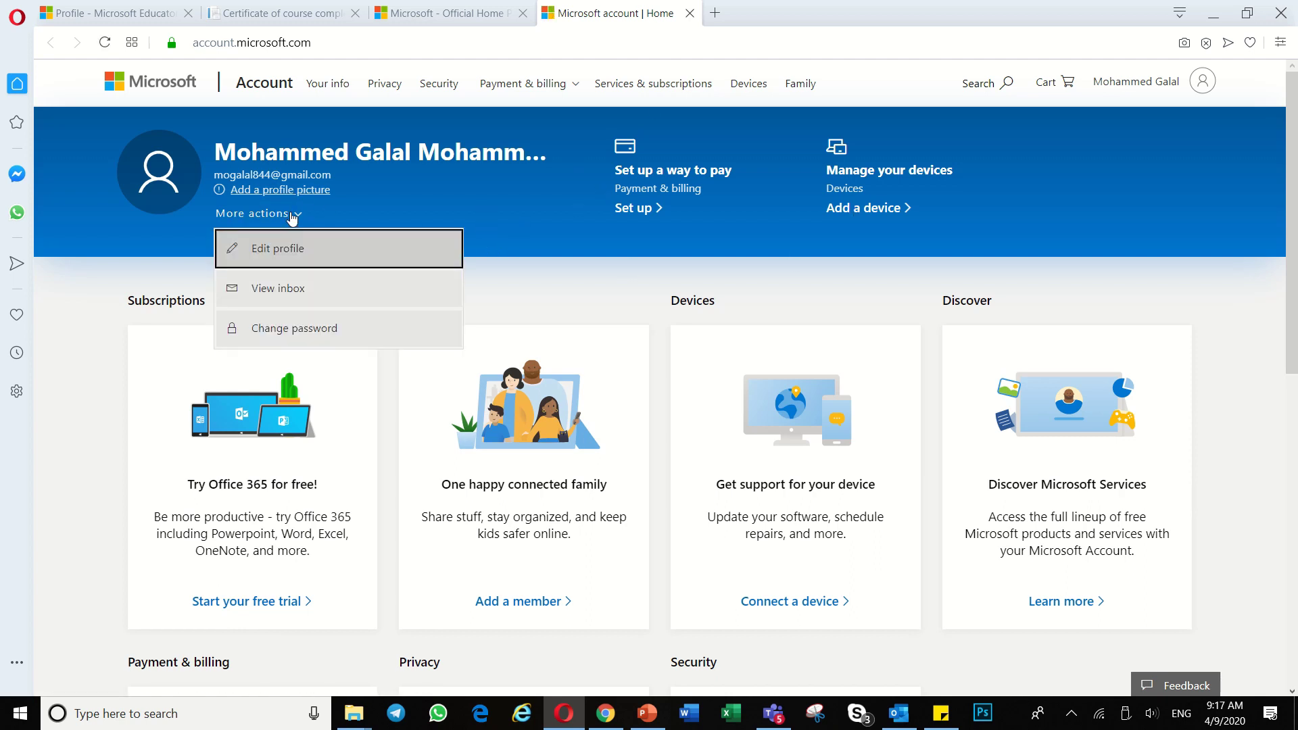
left_click(265, 246)
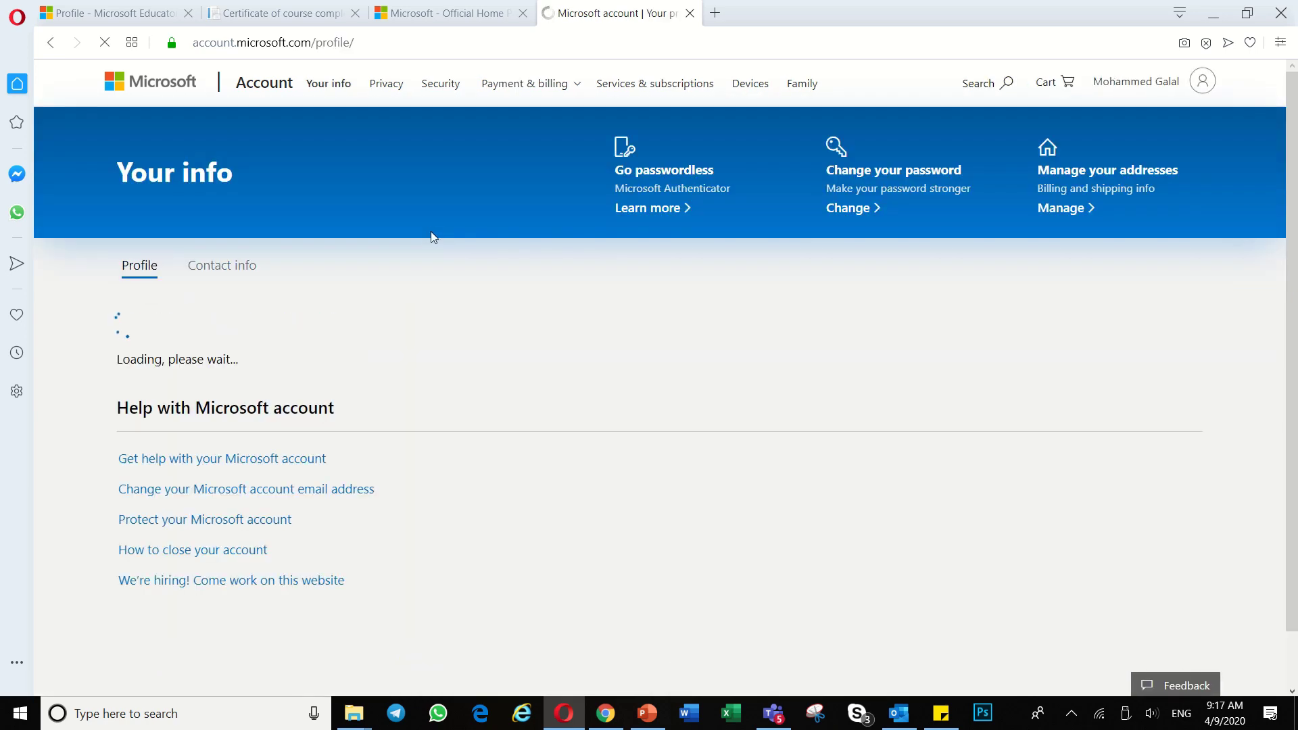
double_click(588, 340)
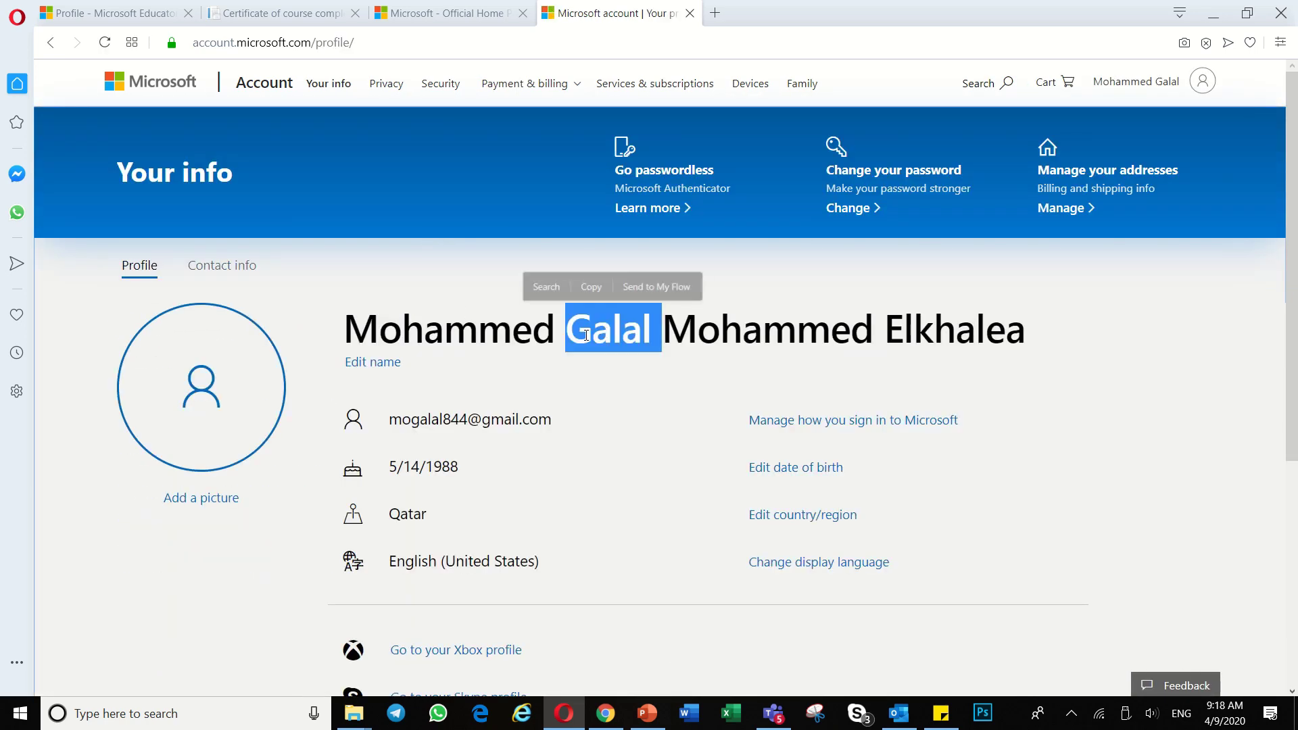
left_click(394, 368)
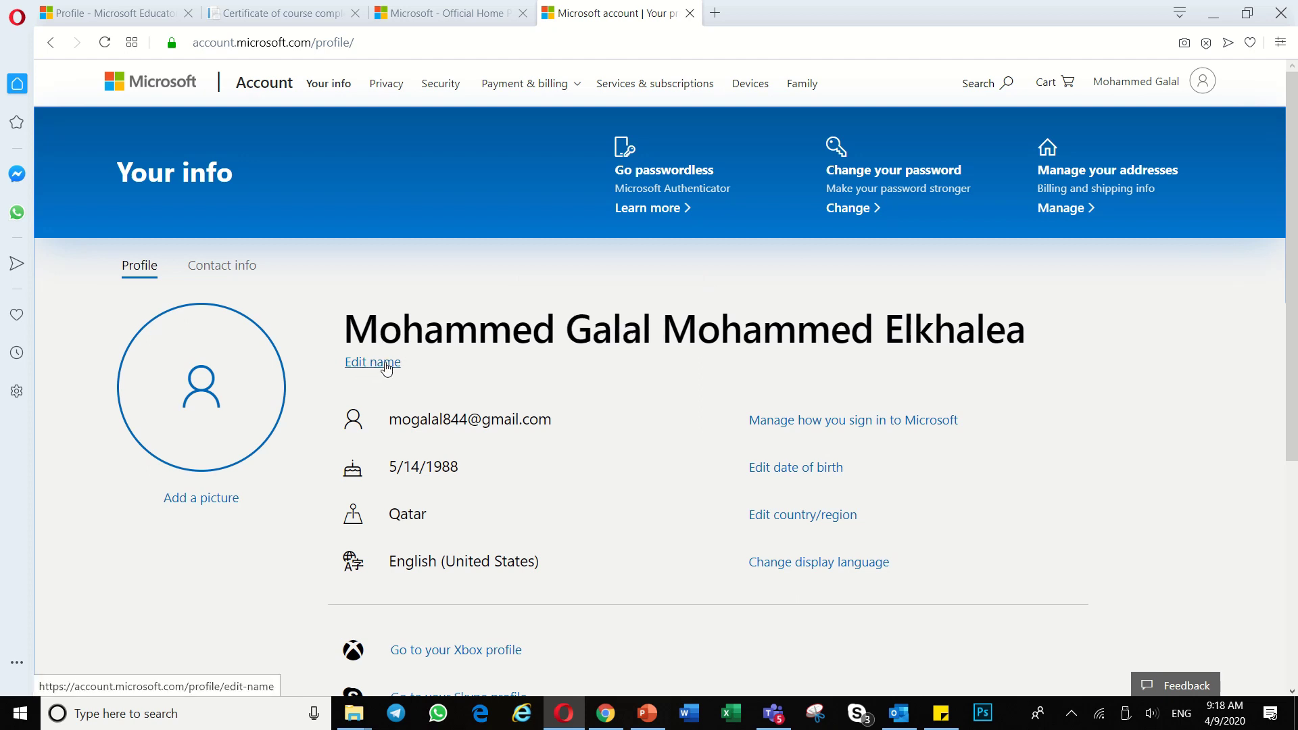
left_click(386, 368)
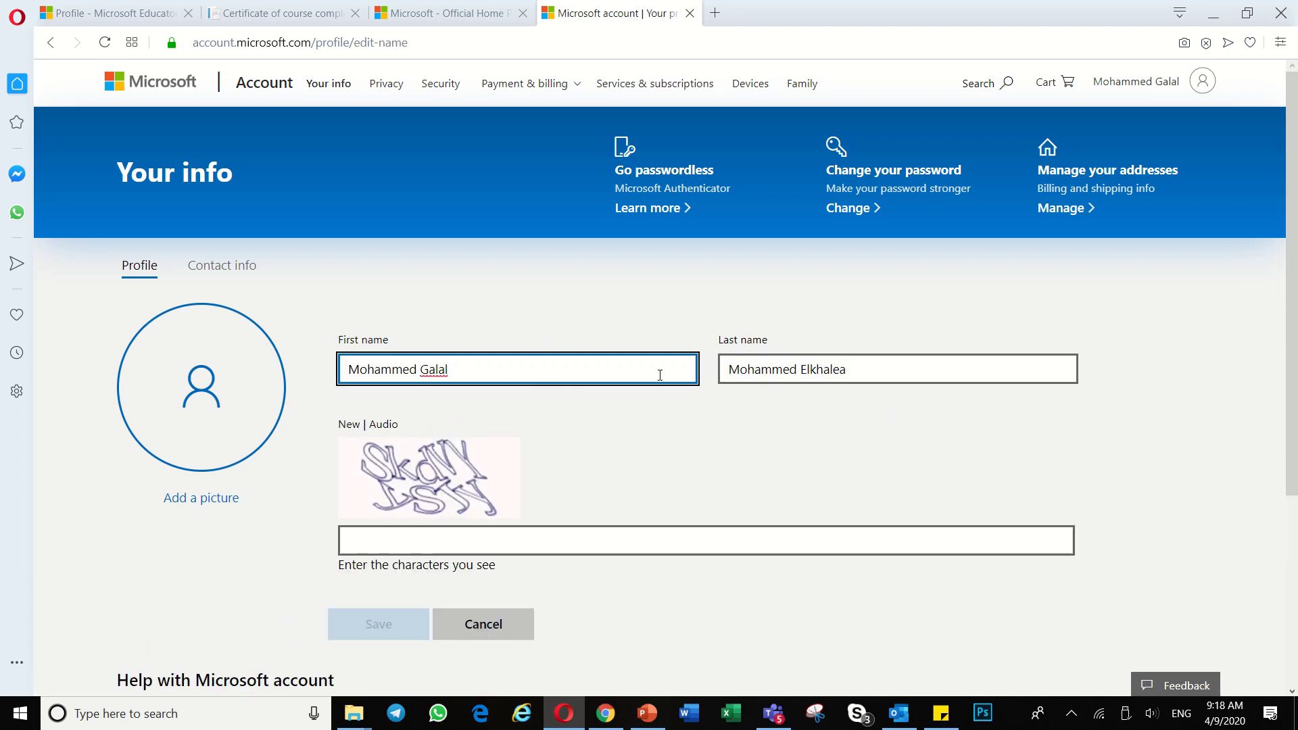
left_click(494, 633)
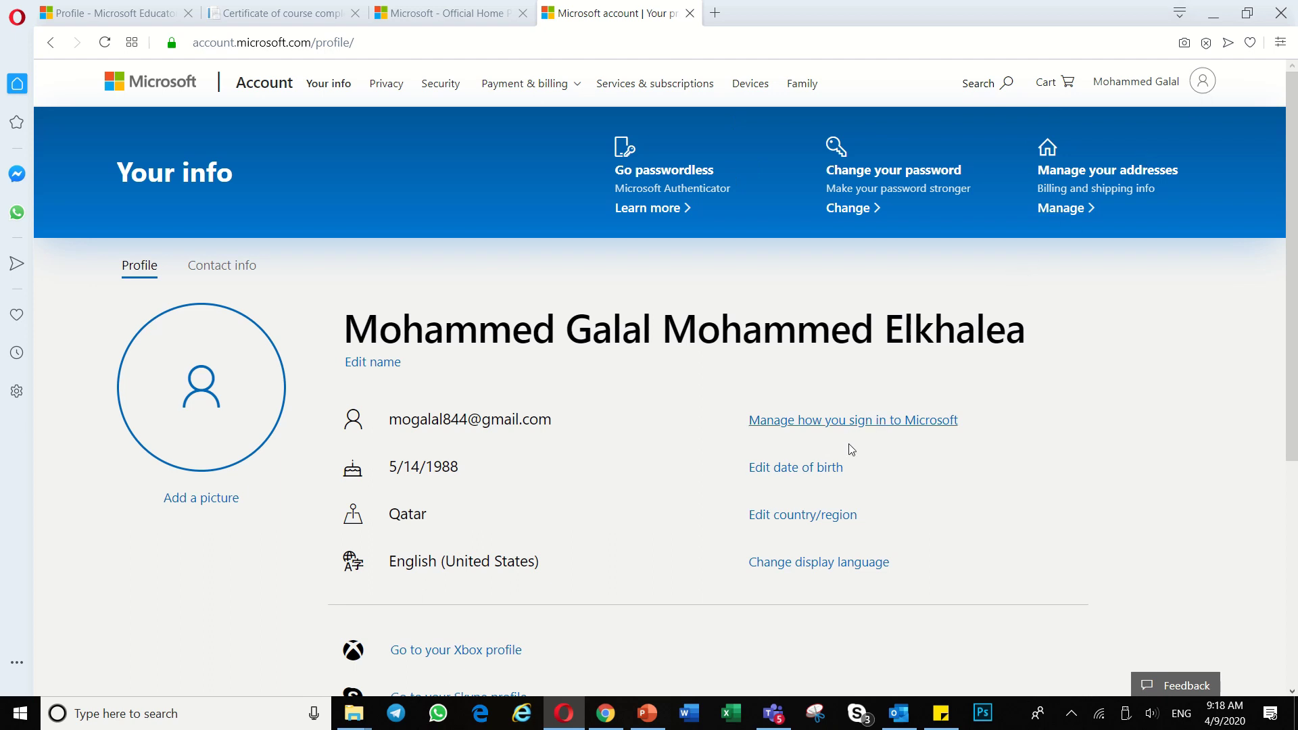
Step: Copy the personal e-mail address shown on the profile page
left_click_drag(553, 422, 390, 419)
right_click(410, 422)
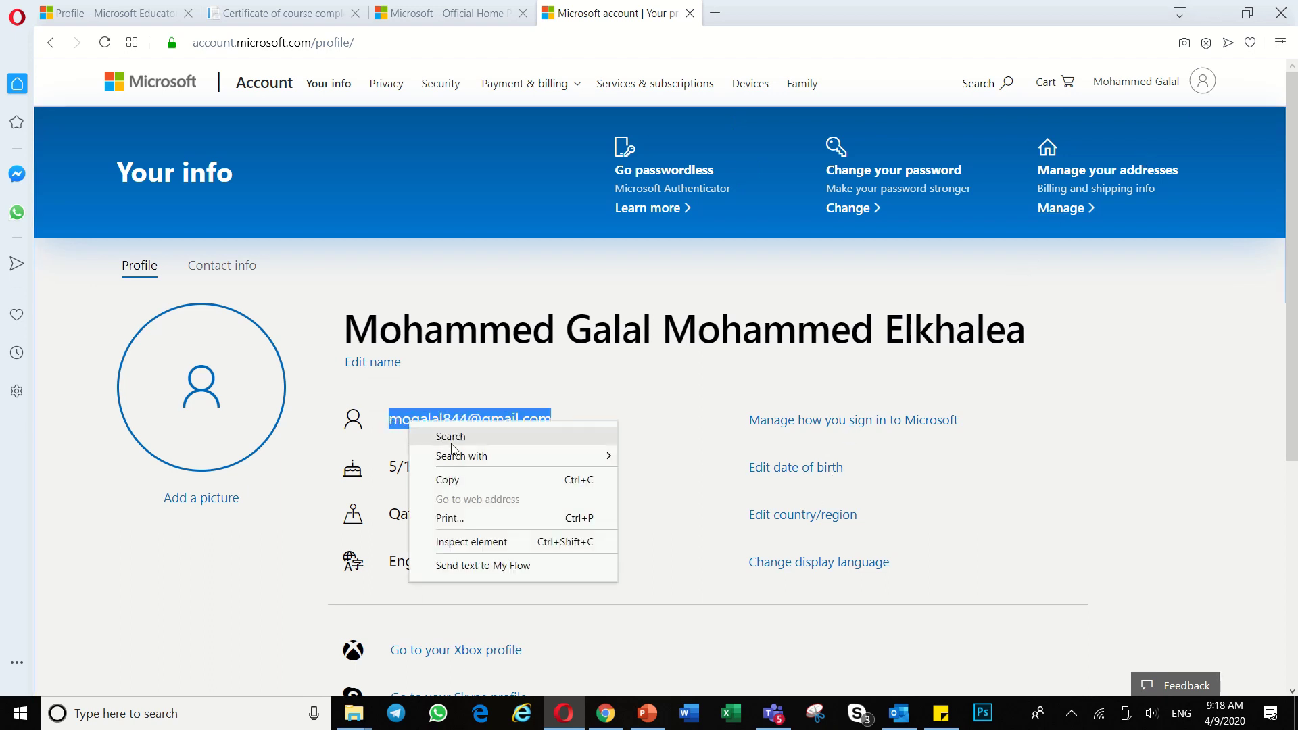
left_click(463, 480)
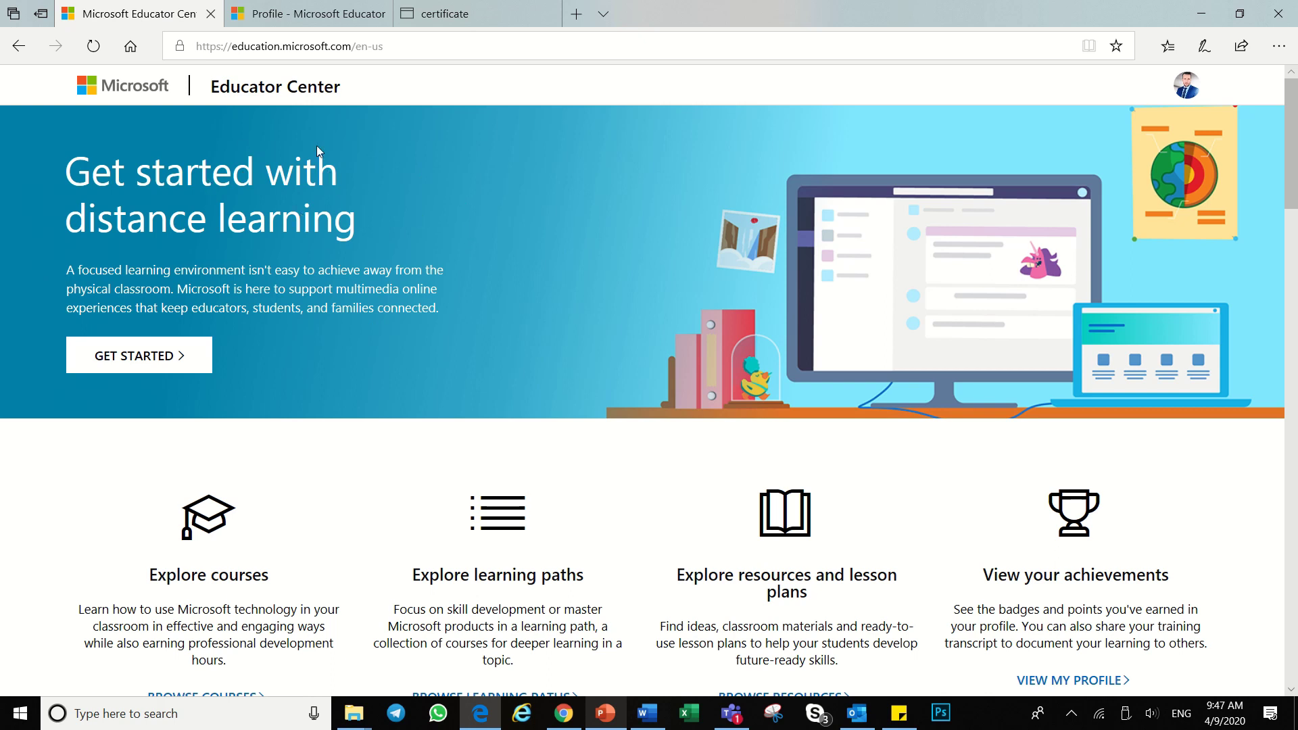
Step: Check the signed-in school account's name and e-mail in the avatar menu, then scroll down
left_click(1190, 93)
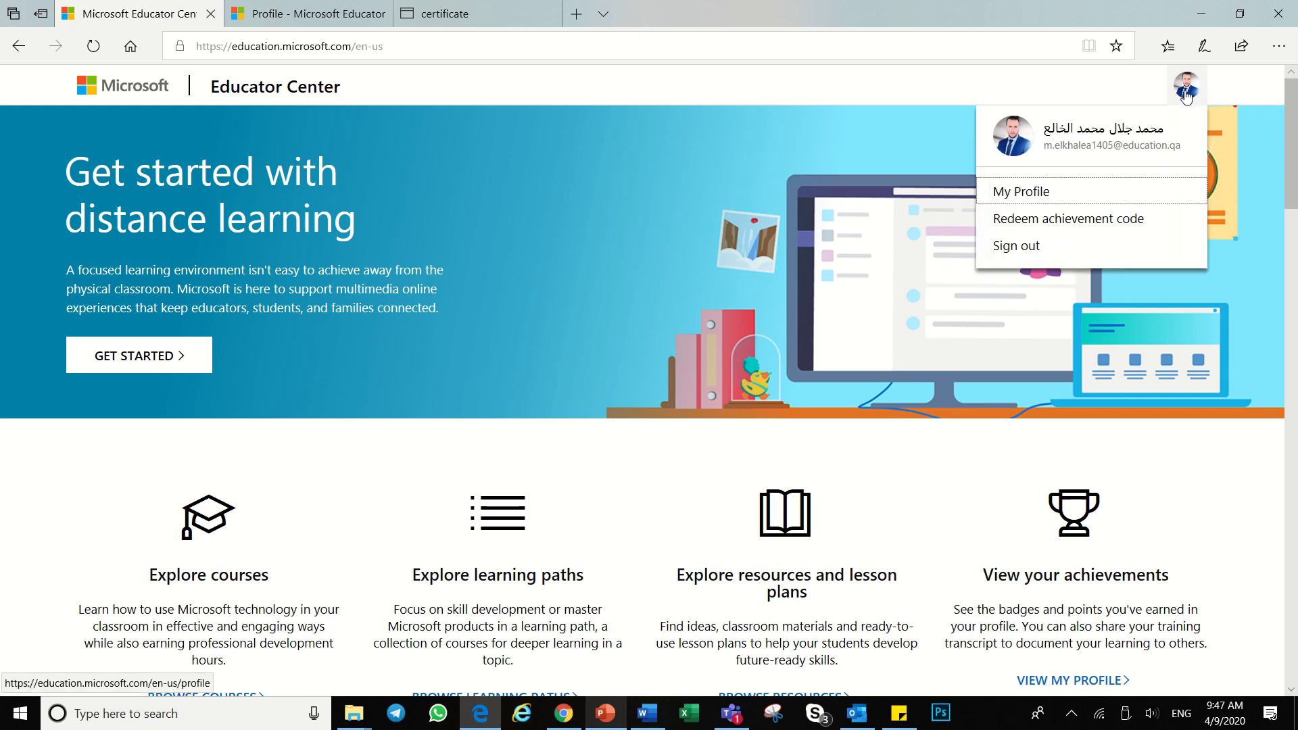
left_click_drag(1183, 146, 1061, 149)
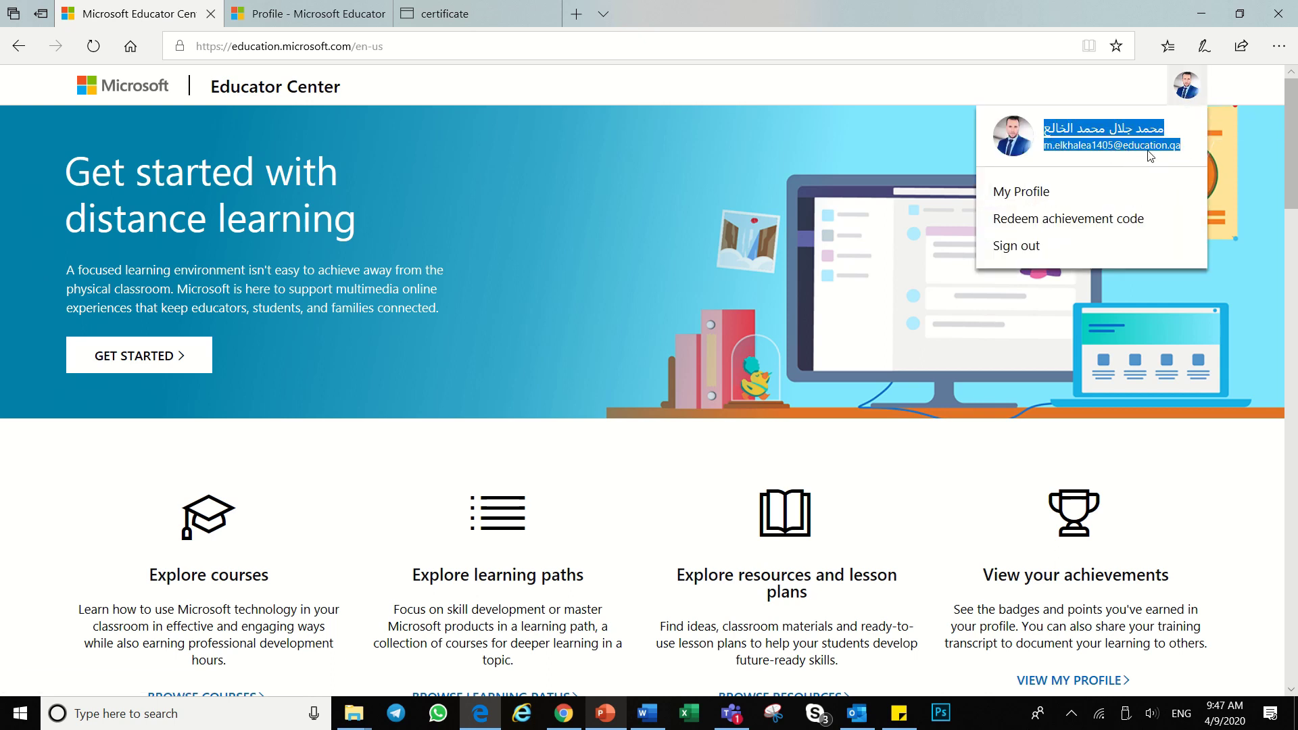
left_click(573, 213)
scroll(574, 215, "down", 20)
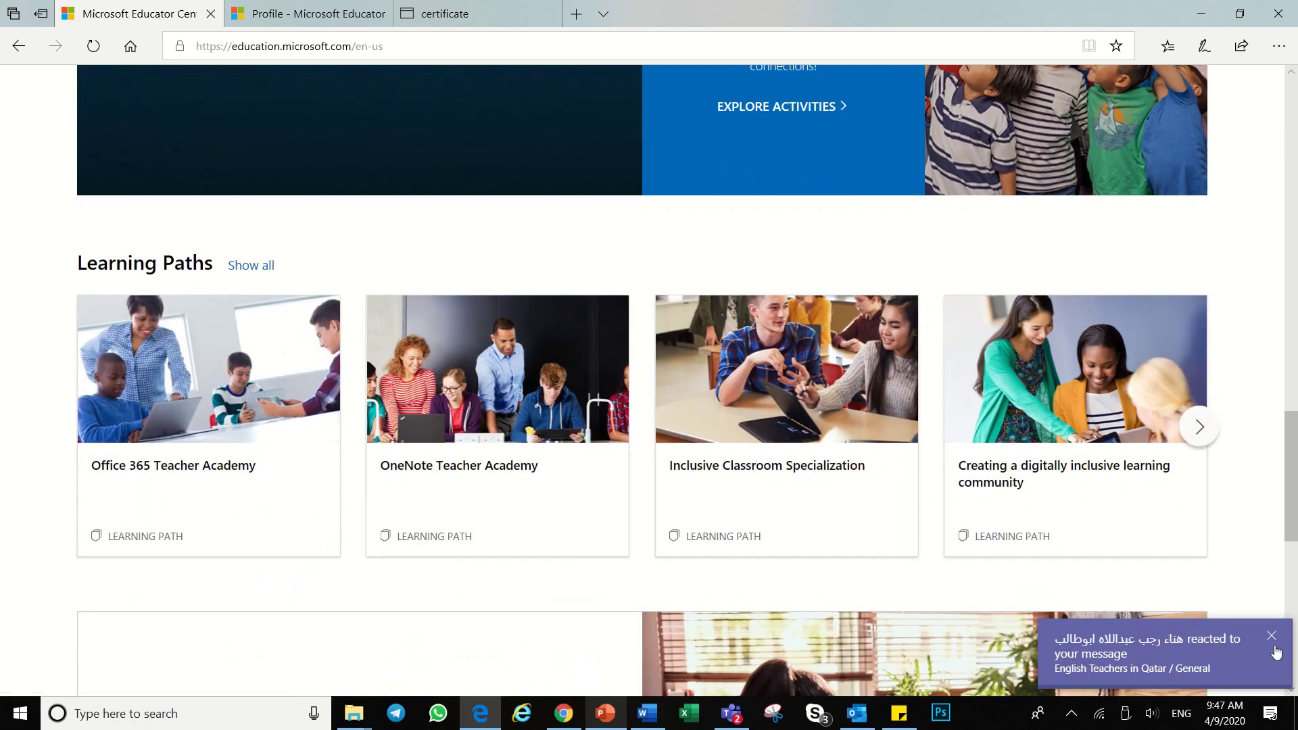
scroll(865, 423, "down", 8)
Step: Open Contact us from the footer and enter the school account e-mail to sign in
scroll(832, 401, "down", 3)
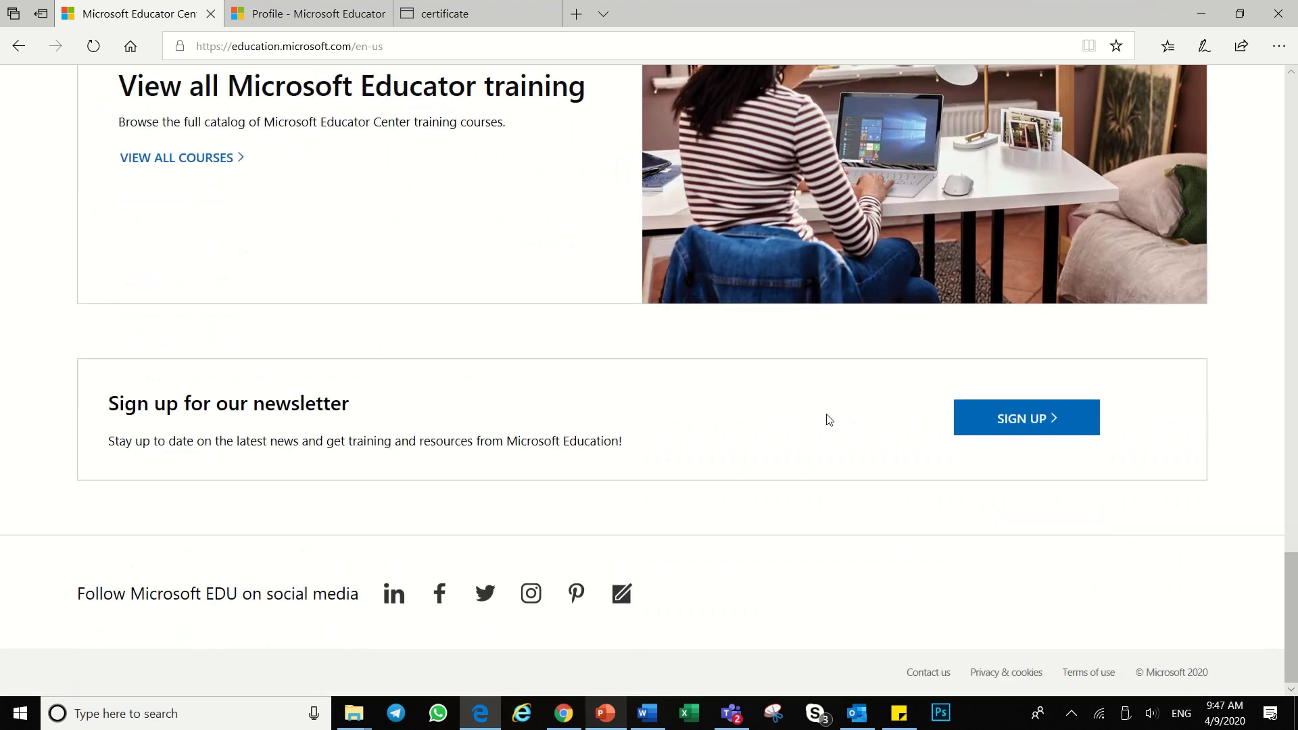
left_click(930, 676)
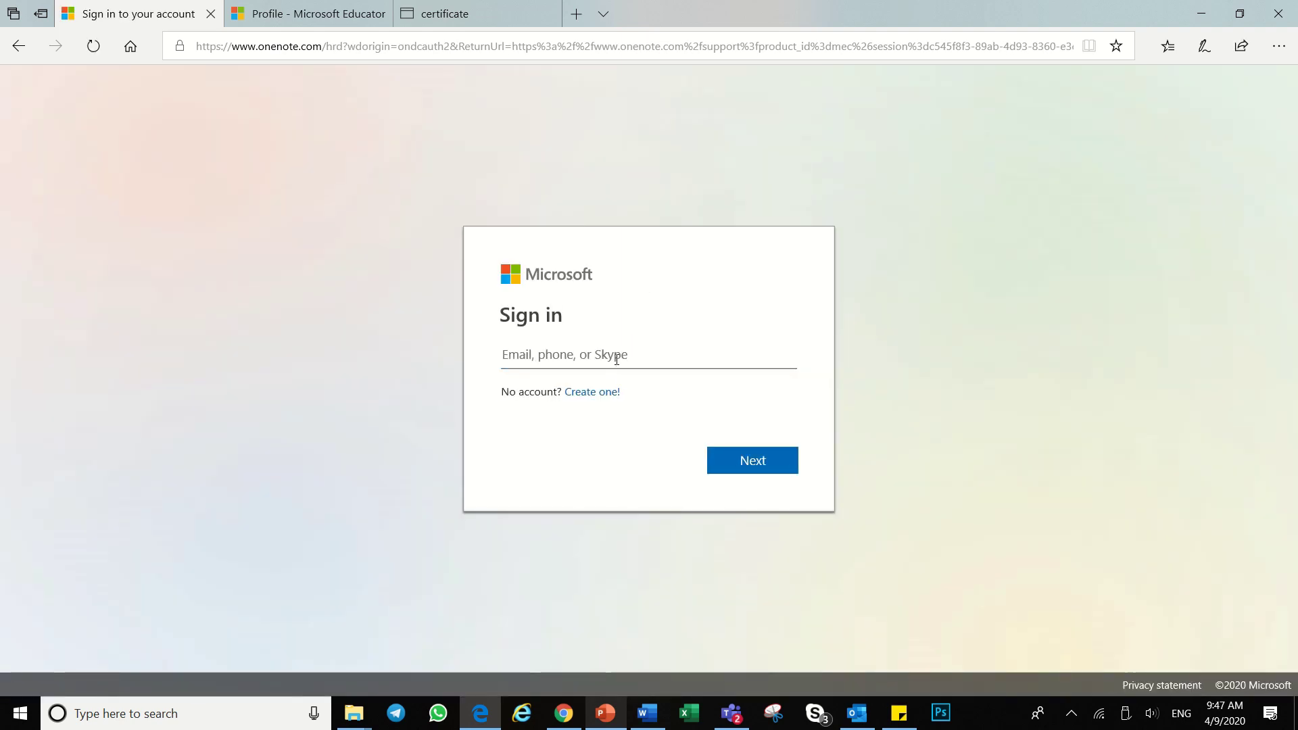
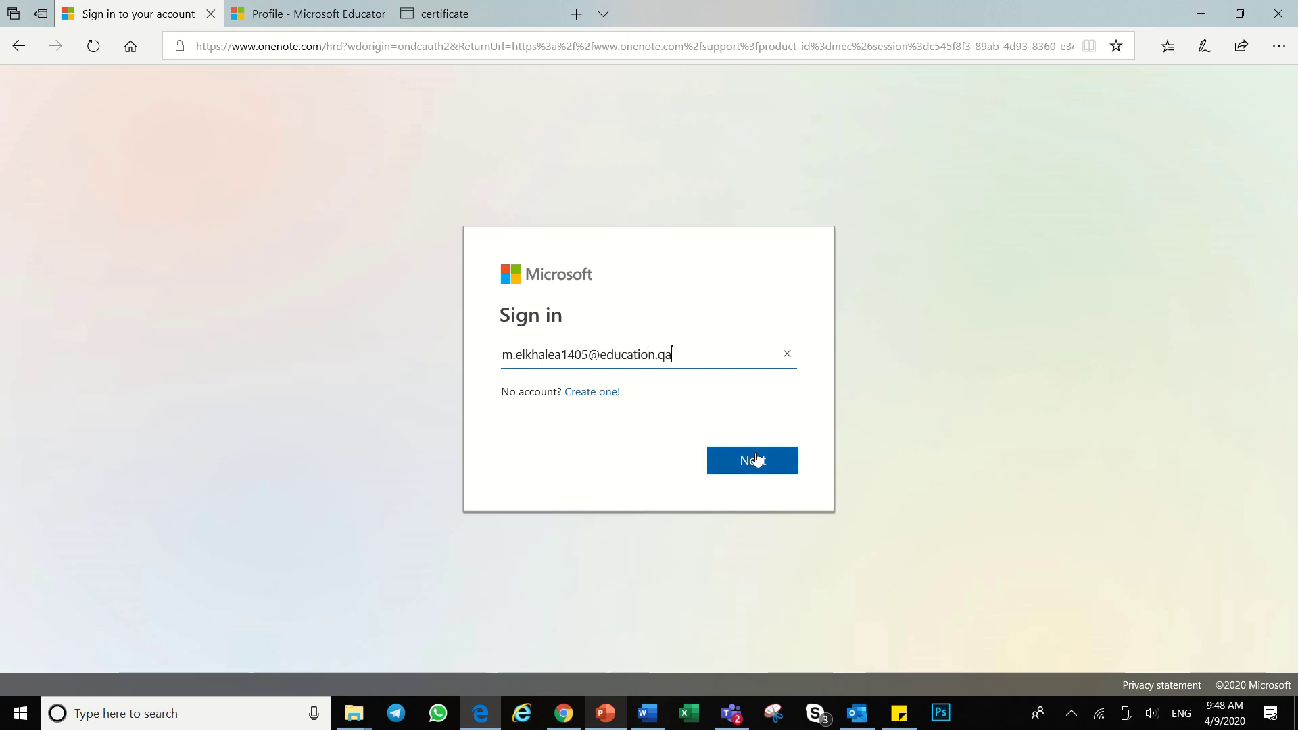
left_click(755, 459)
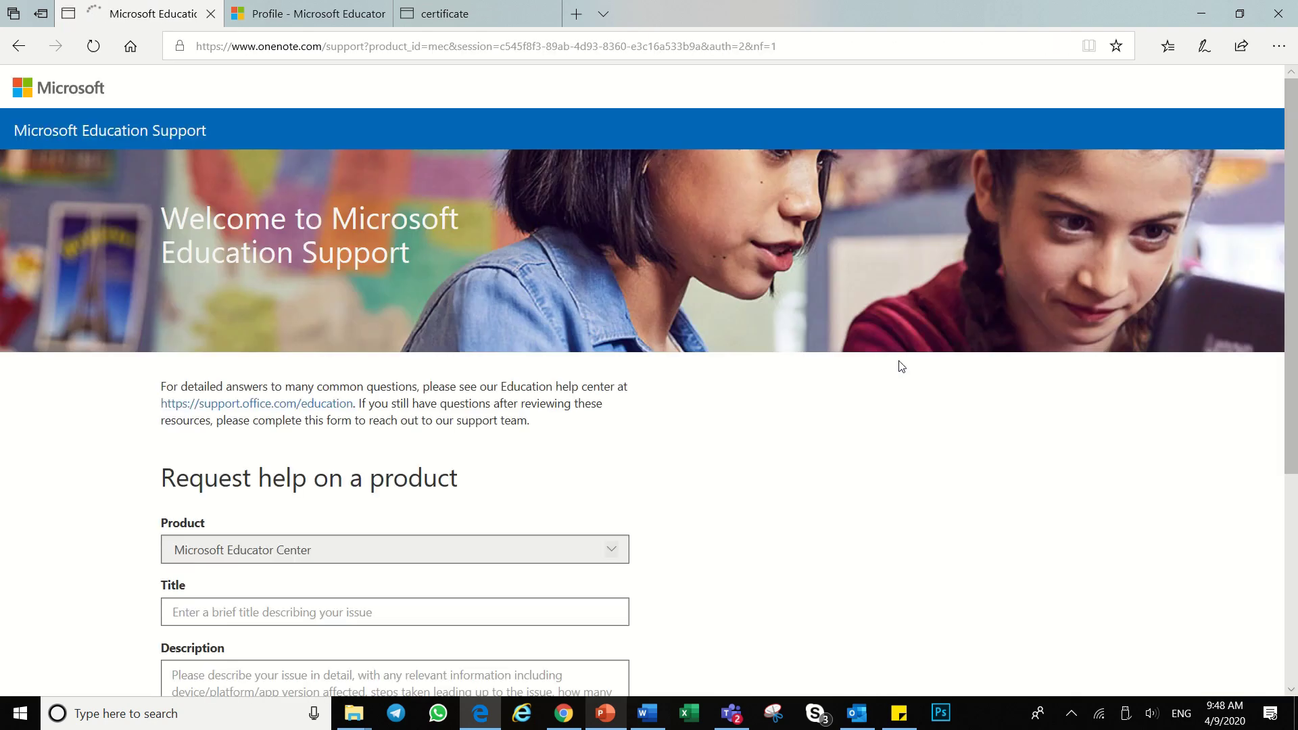
scroll(458, 380, "down", 3)
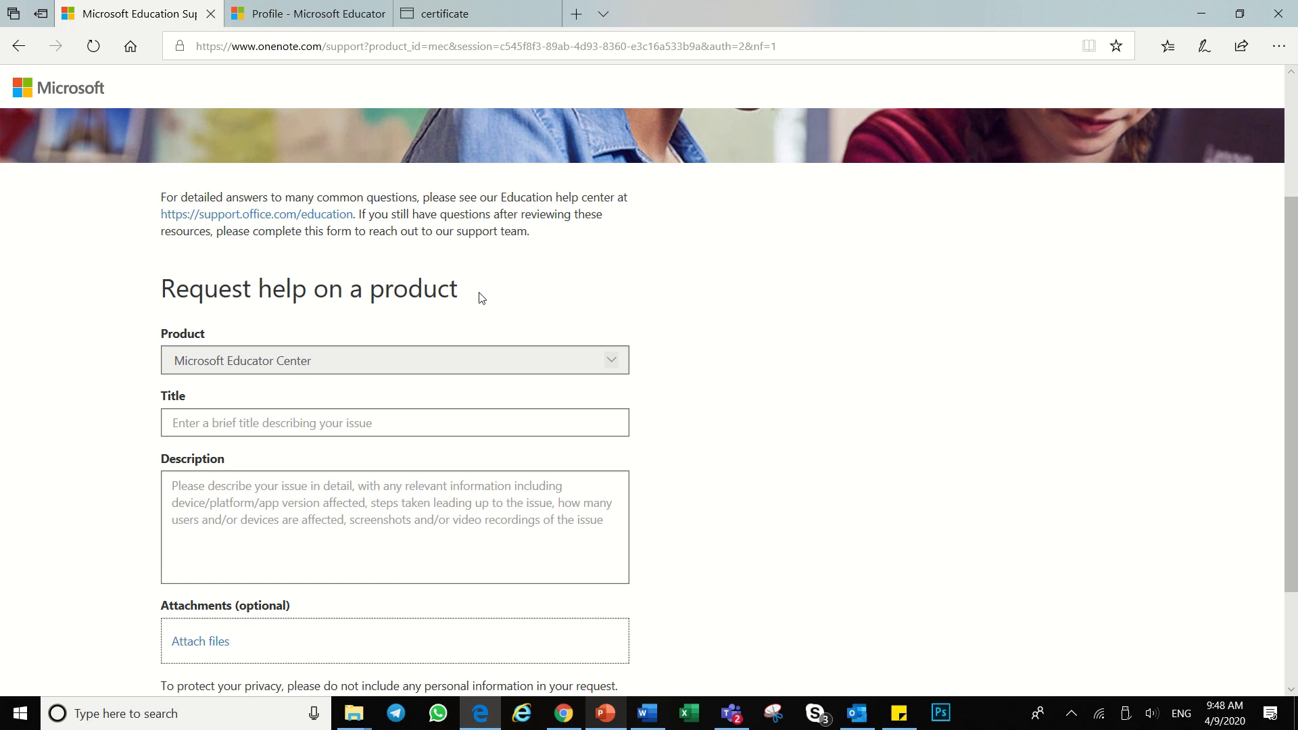
scroll(284, 413, "down", 2)
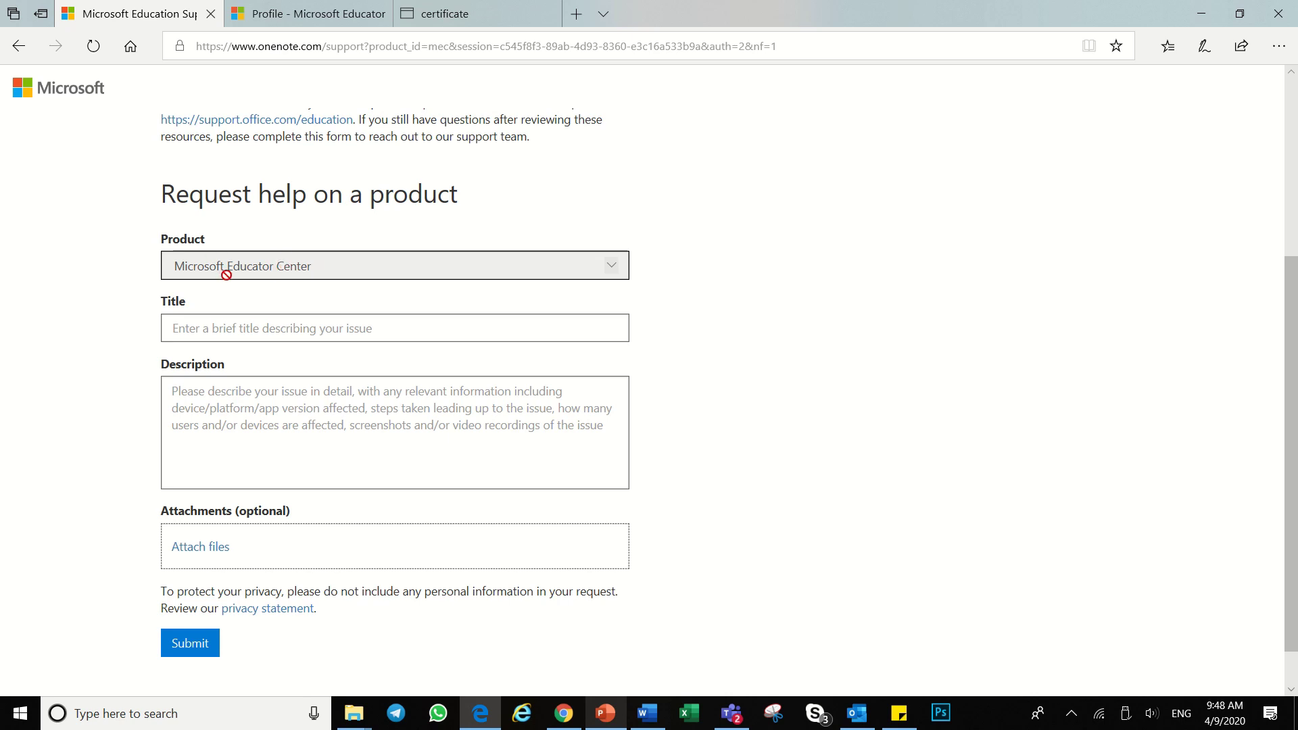
left_click(201, 328)
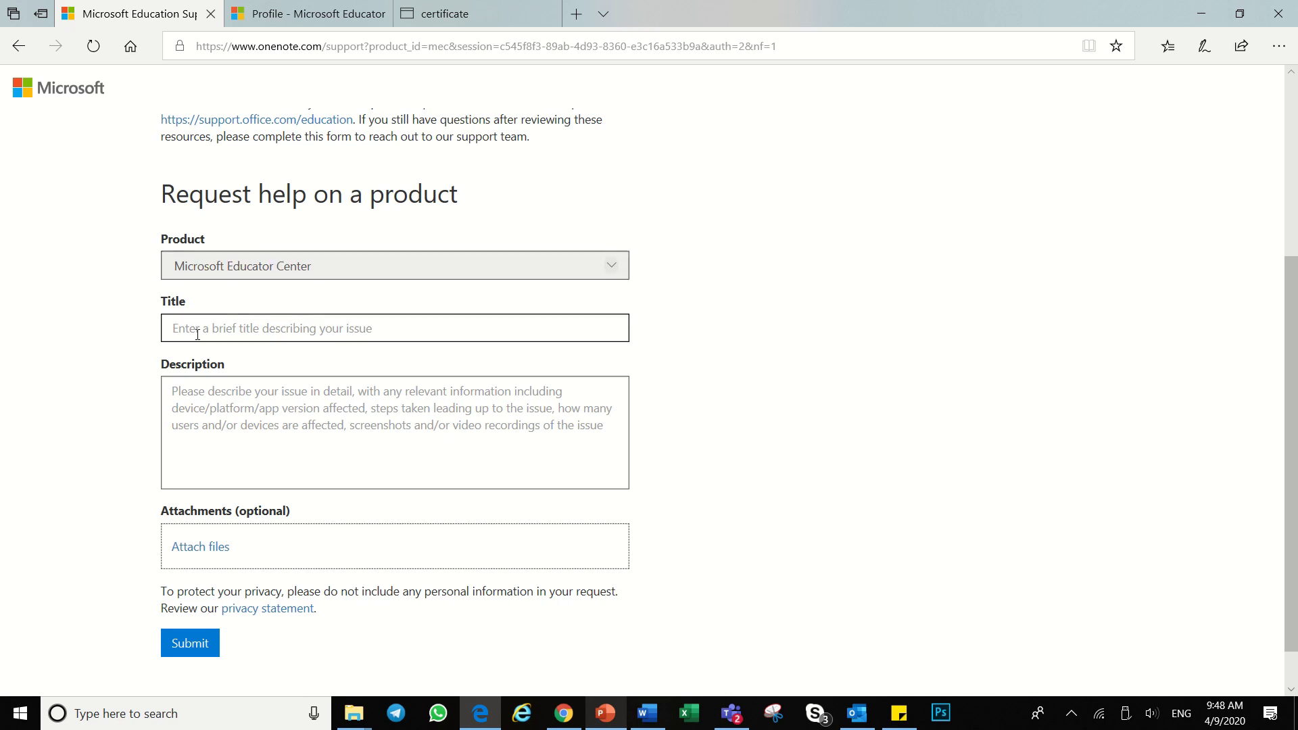
left_click(209, 405)
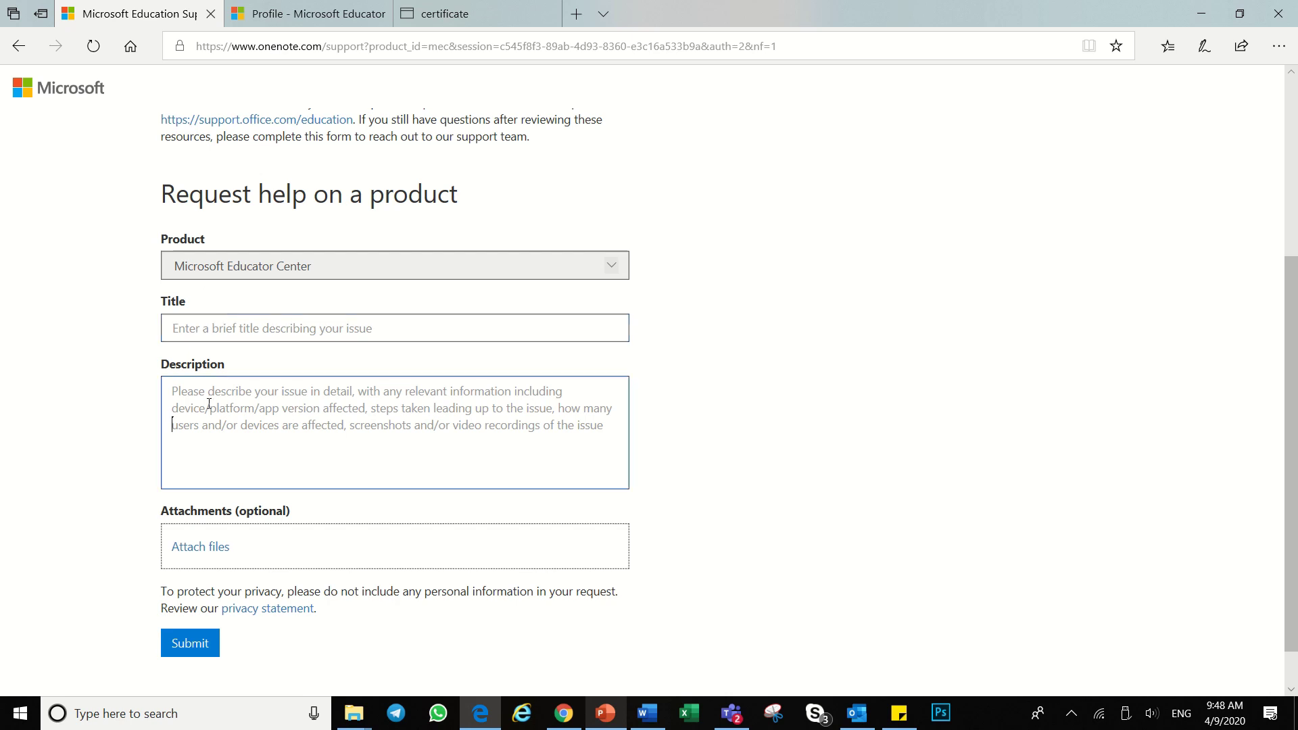
scroll(209, 404, "down", 1)
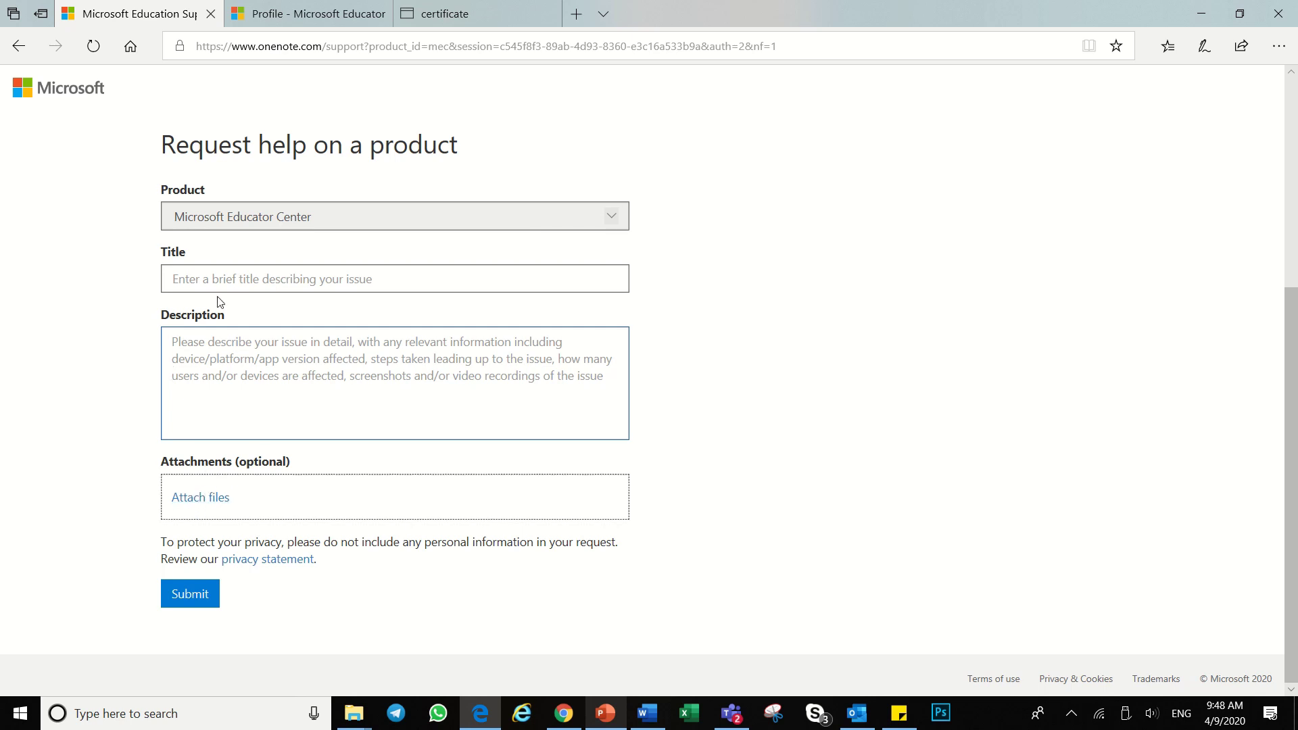
left_click(207, 279)
left_click(647, 713)
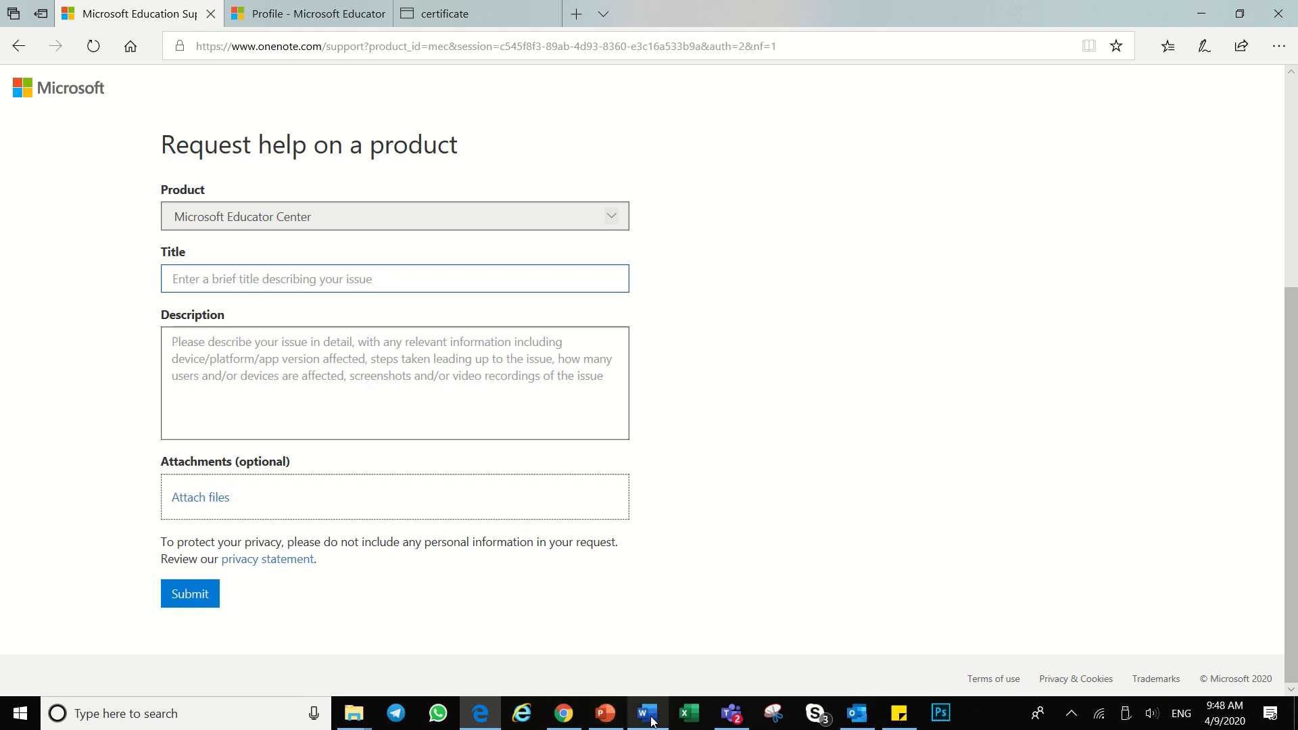
Step: Copy 'change email' from the Word letter and paste it as the request Title
left_click(510, 430)
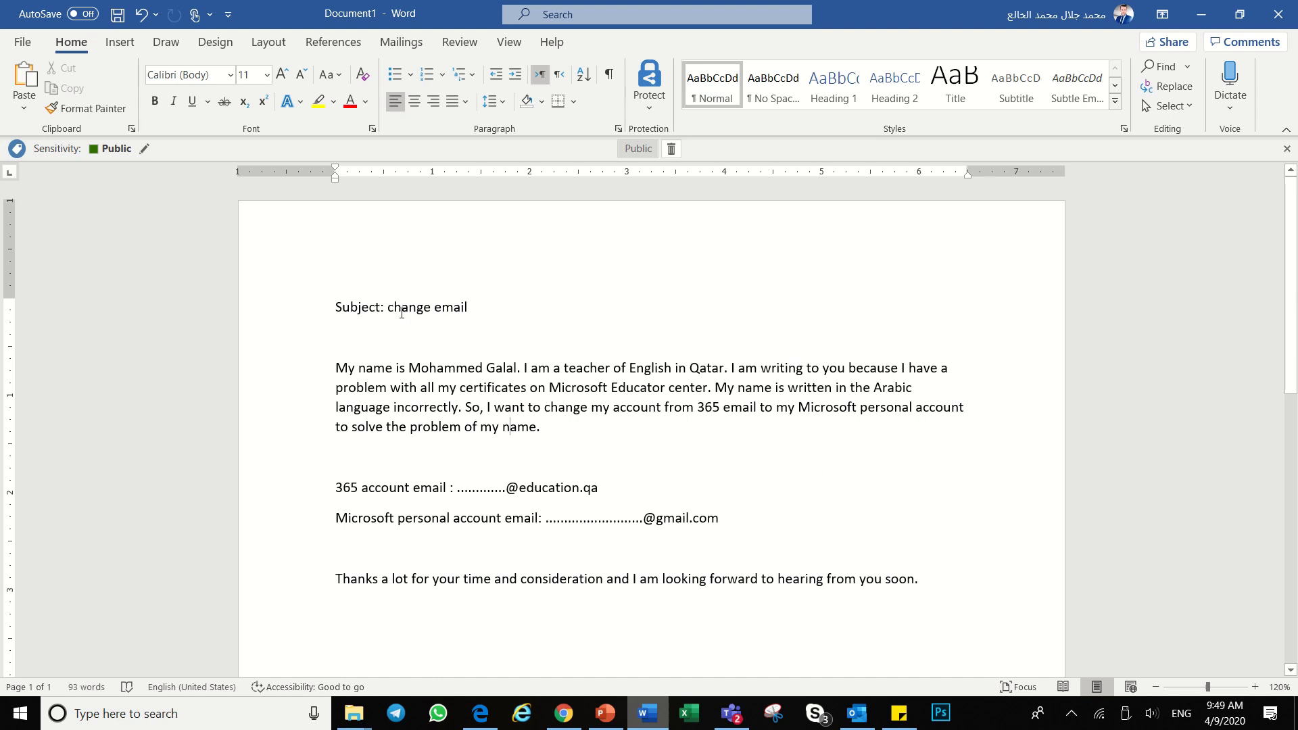
left_click_drag(441, 313, 388, 320)
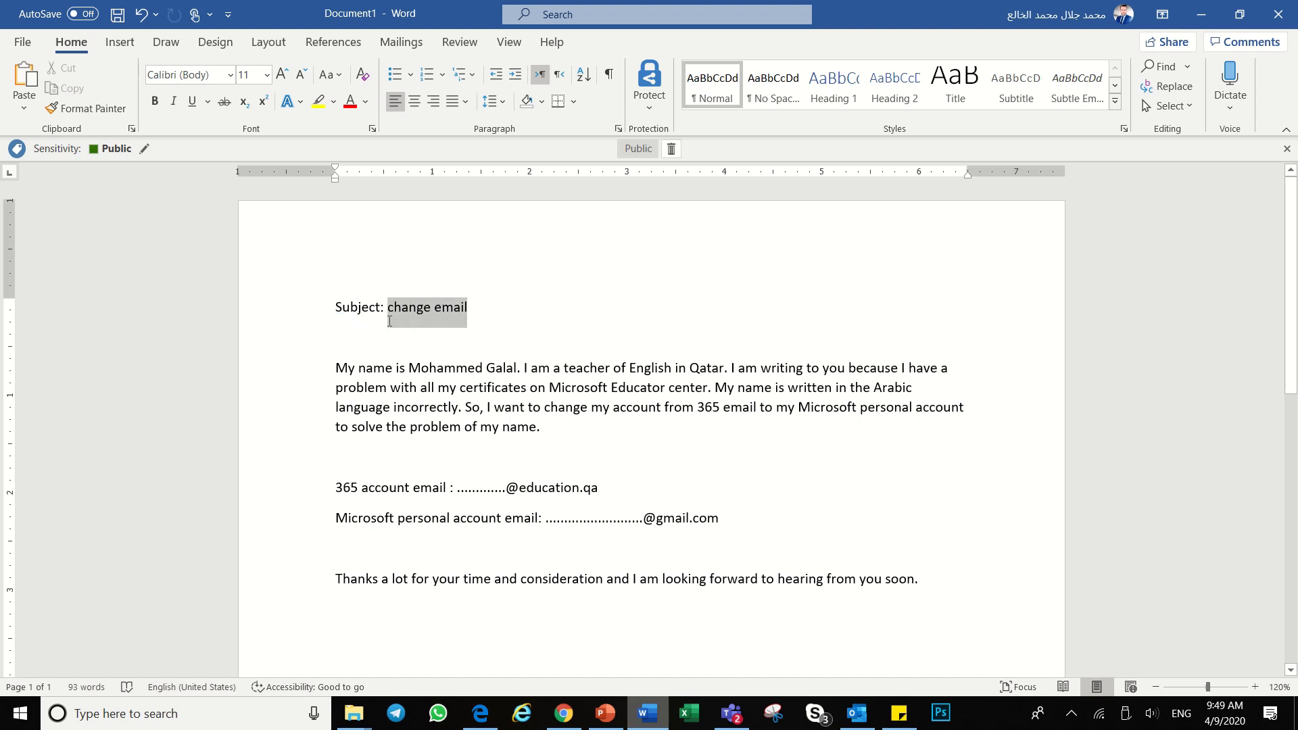
right_click(411, 307)
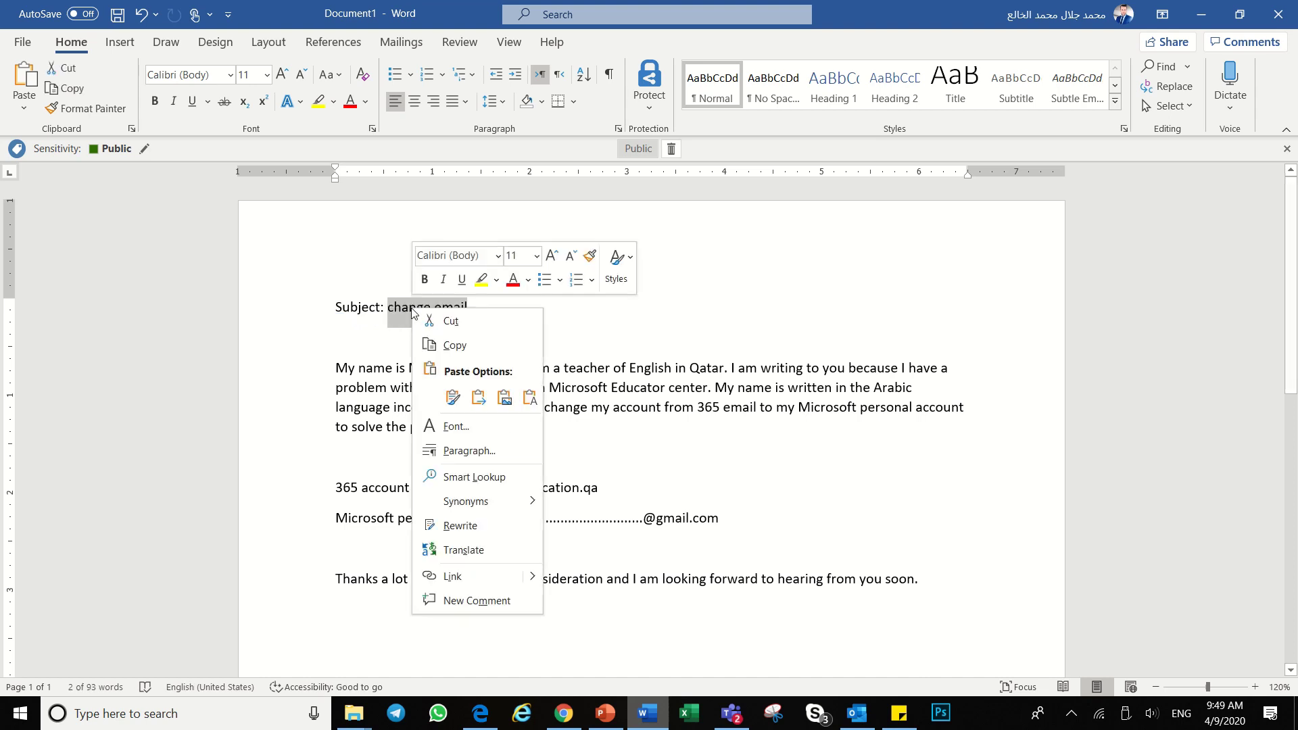
left_click(455, 344)
left_click(480, 713)
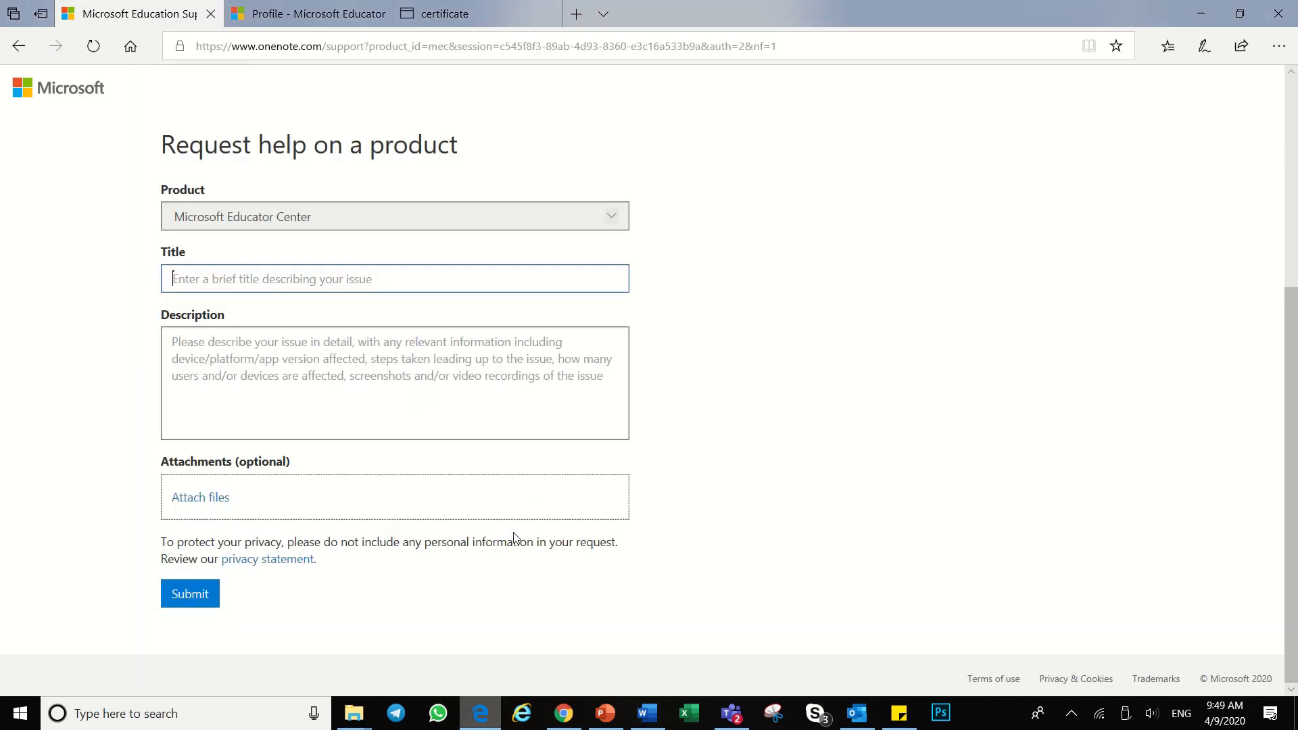
right_click(179, 278)
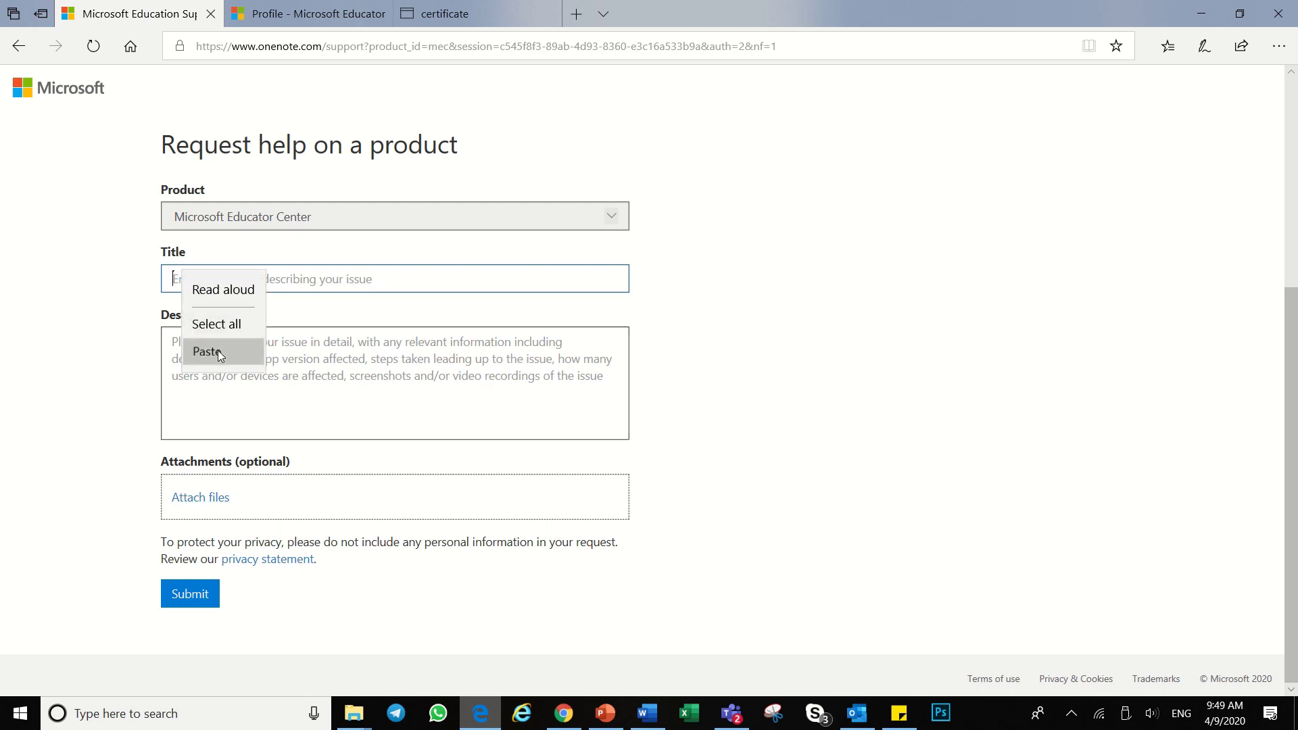
left_click(219, 350)
Step: Copy the letter body through the closing line from Word and paste it into Description
left_click(600, 423)
key("alt+Tab")
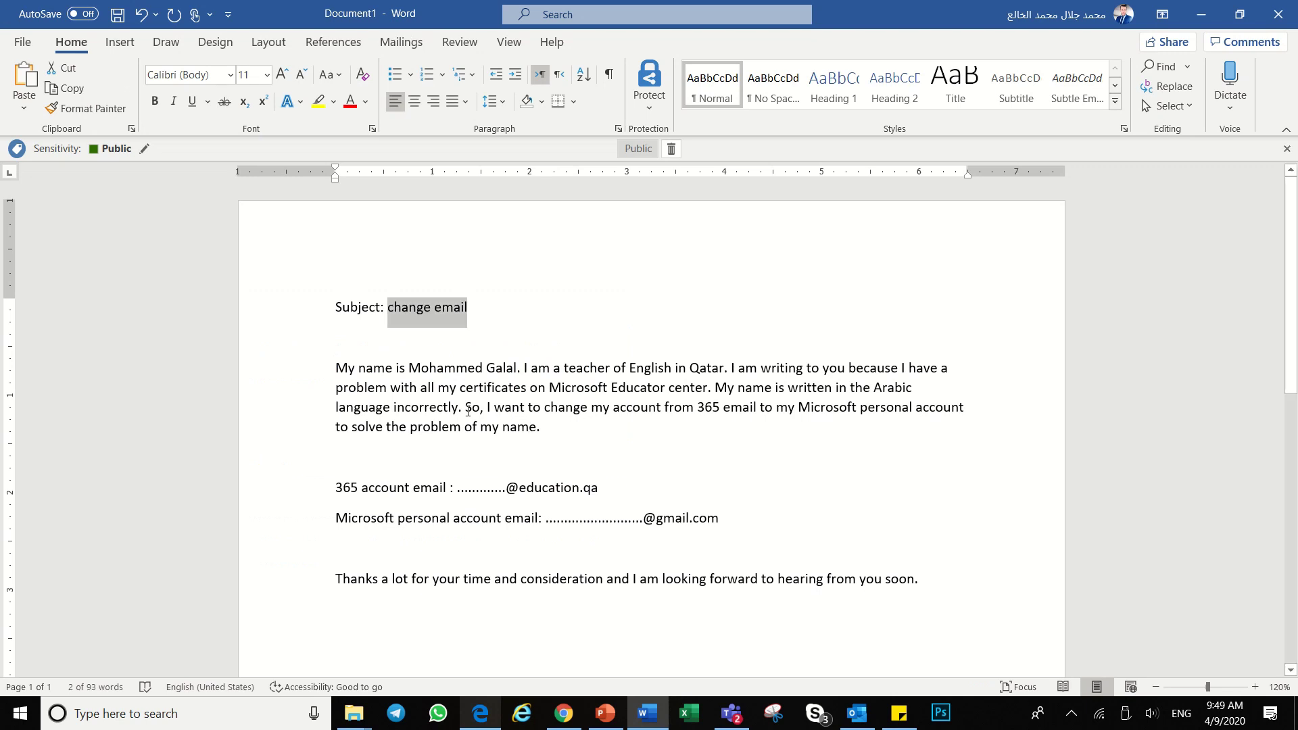
left_click_drag(336, 366, 919, 580)
right_click(528, 394)
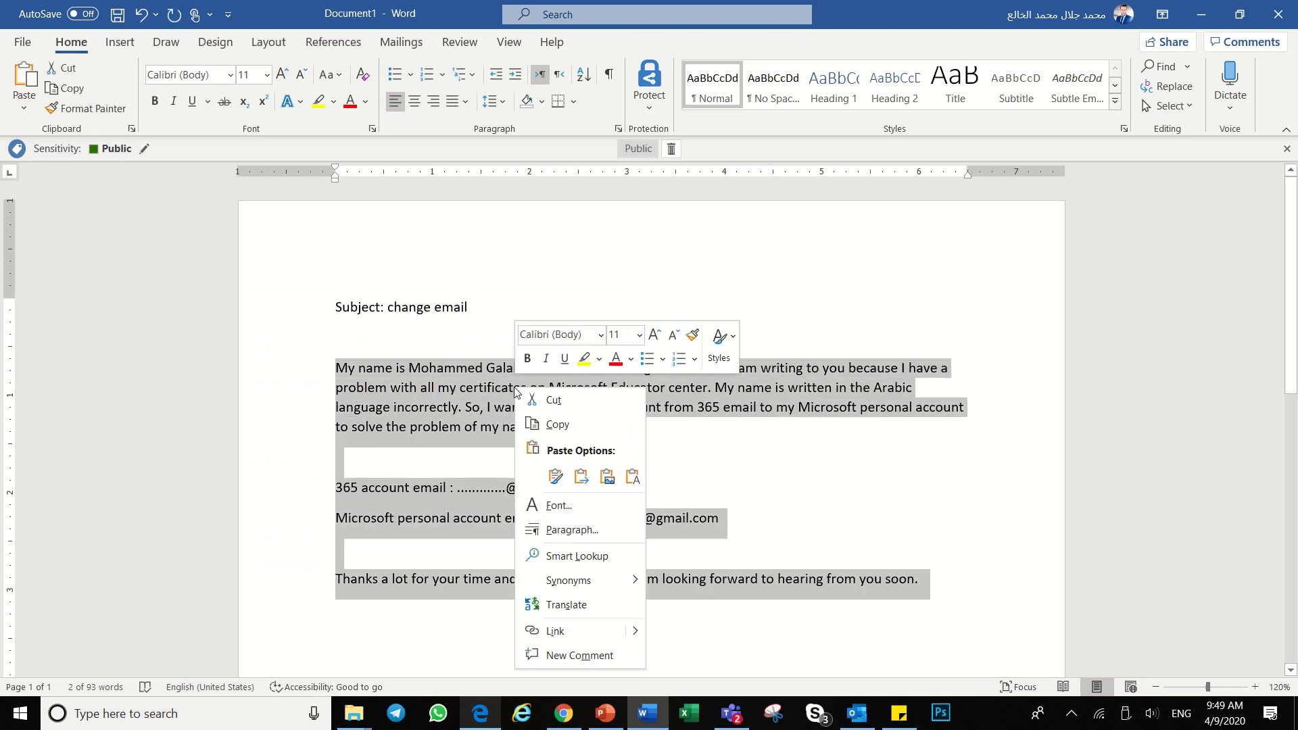
left_click(569, 422)
left_click(480, 713)
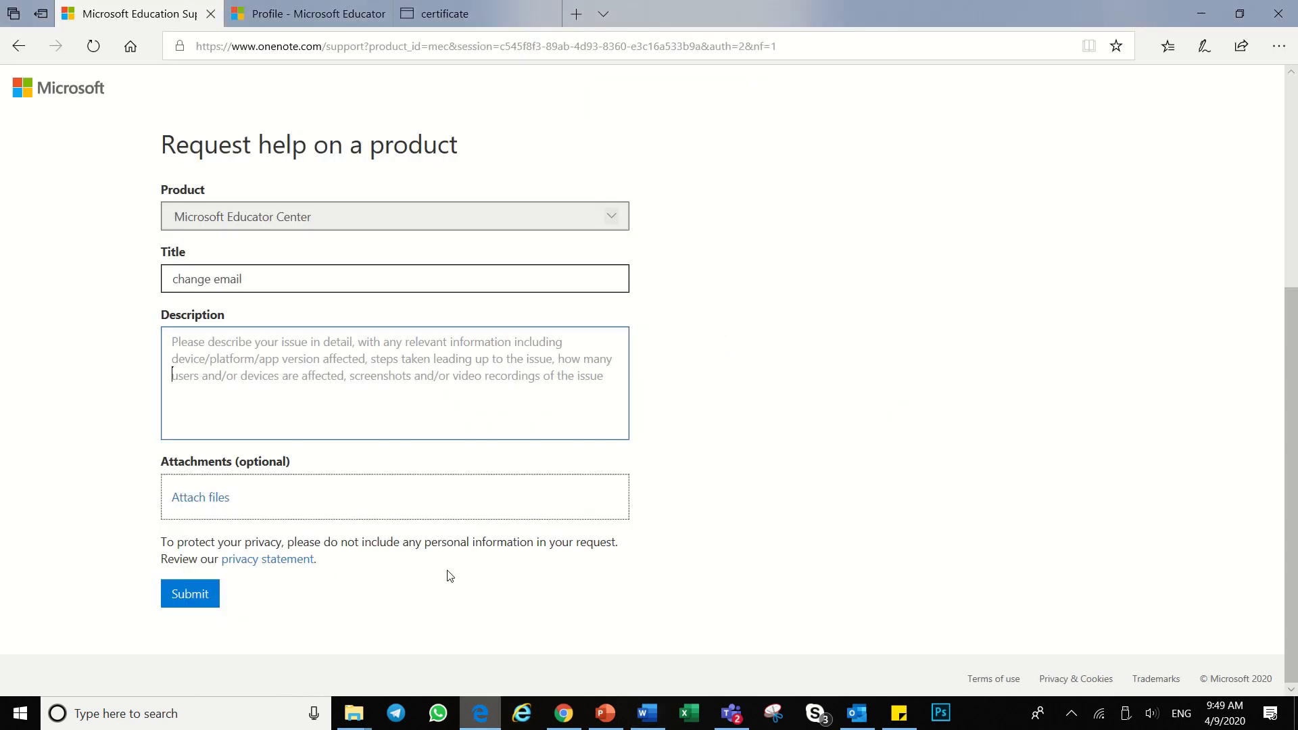
right_click(190, 349)
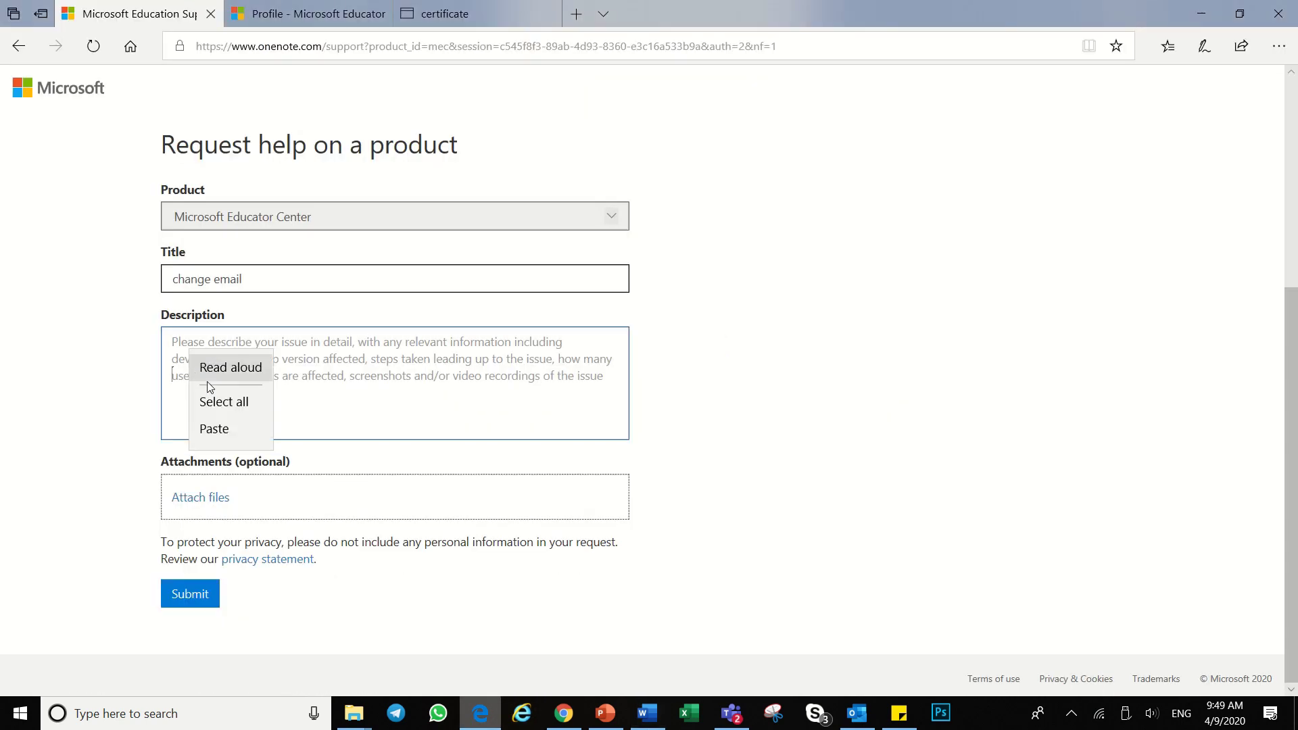
left_click(209, 428)
scroll(606, 429, "up", 3)
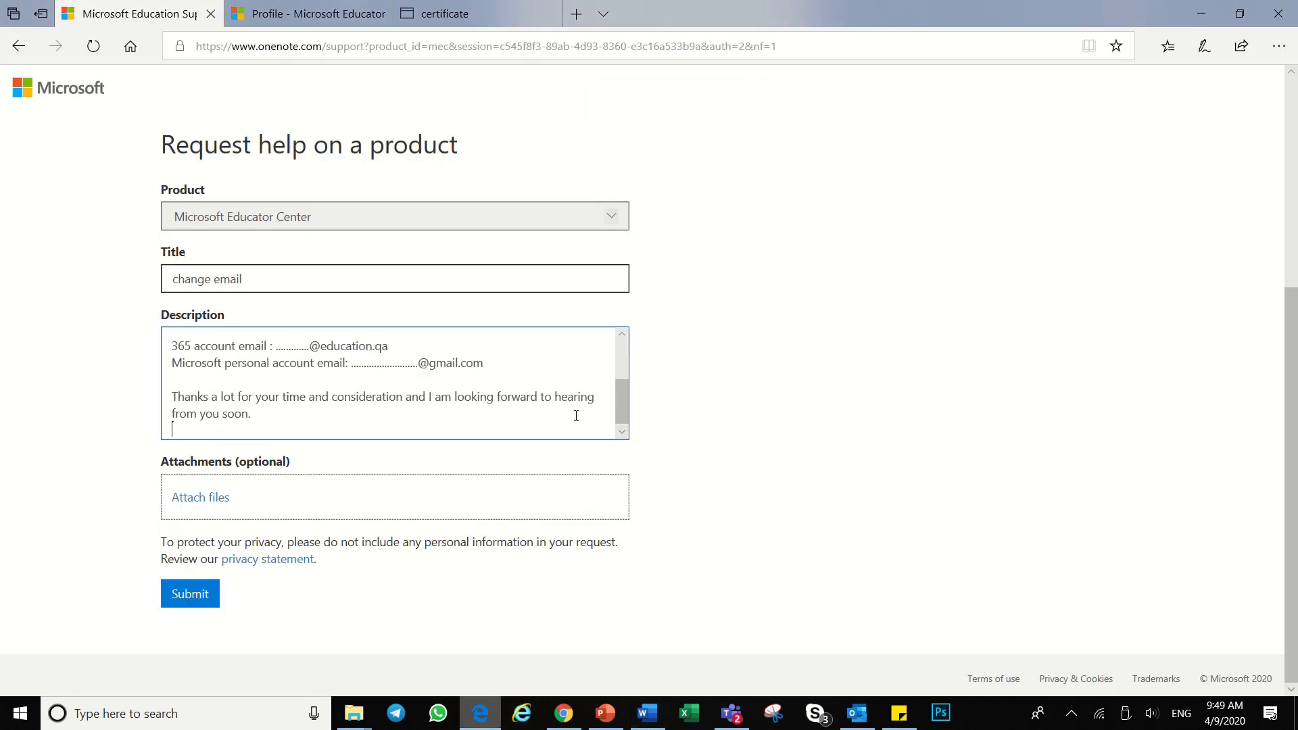
Step: Scroll through the pasted Description and highlight part of the Arabic language phrase
scroll(594, 413, "up", 4)
scroll(669, 449, "down", 2)
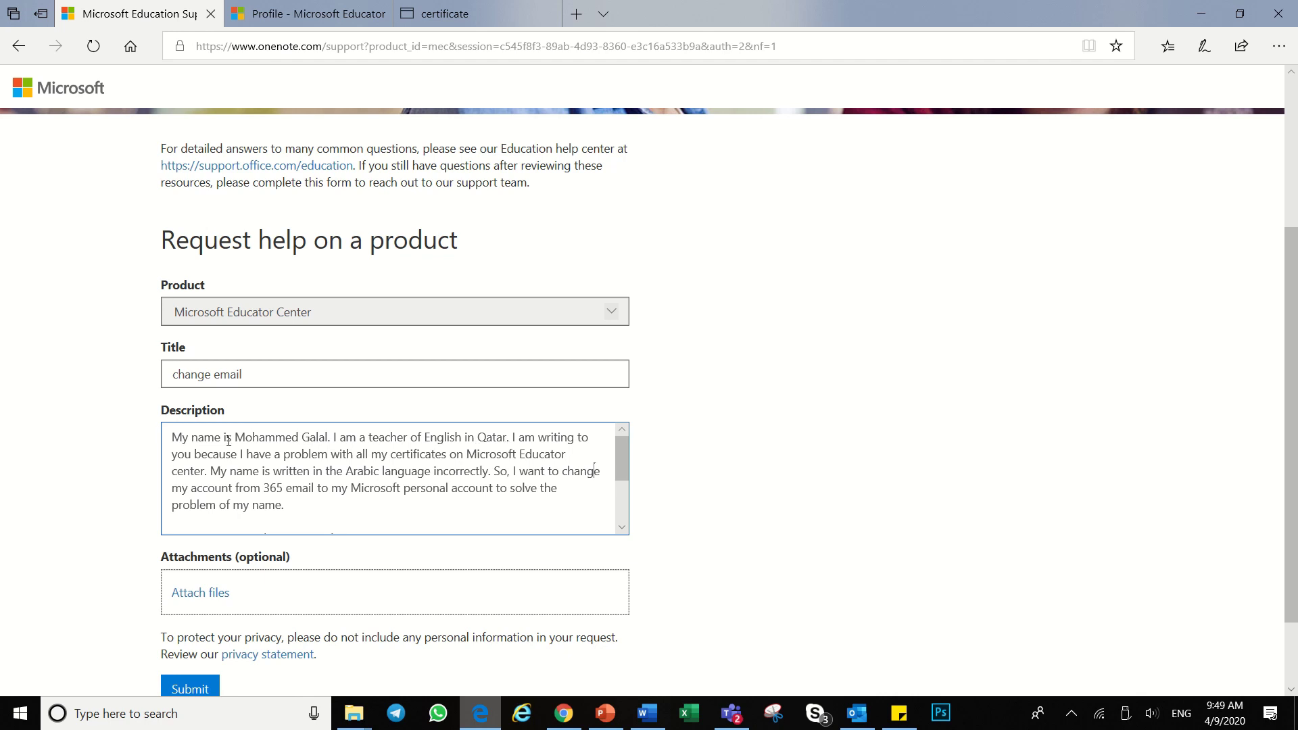
scroll(399, 449, "down", 2)
scroll(401, 472, "up", 2)
left_click_drag(356, 473, 410, 472)
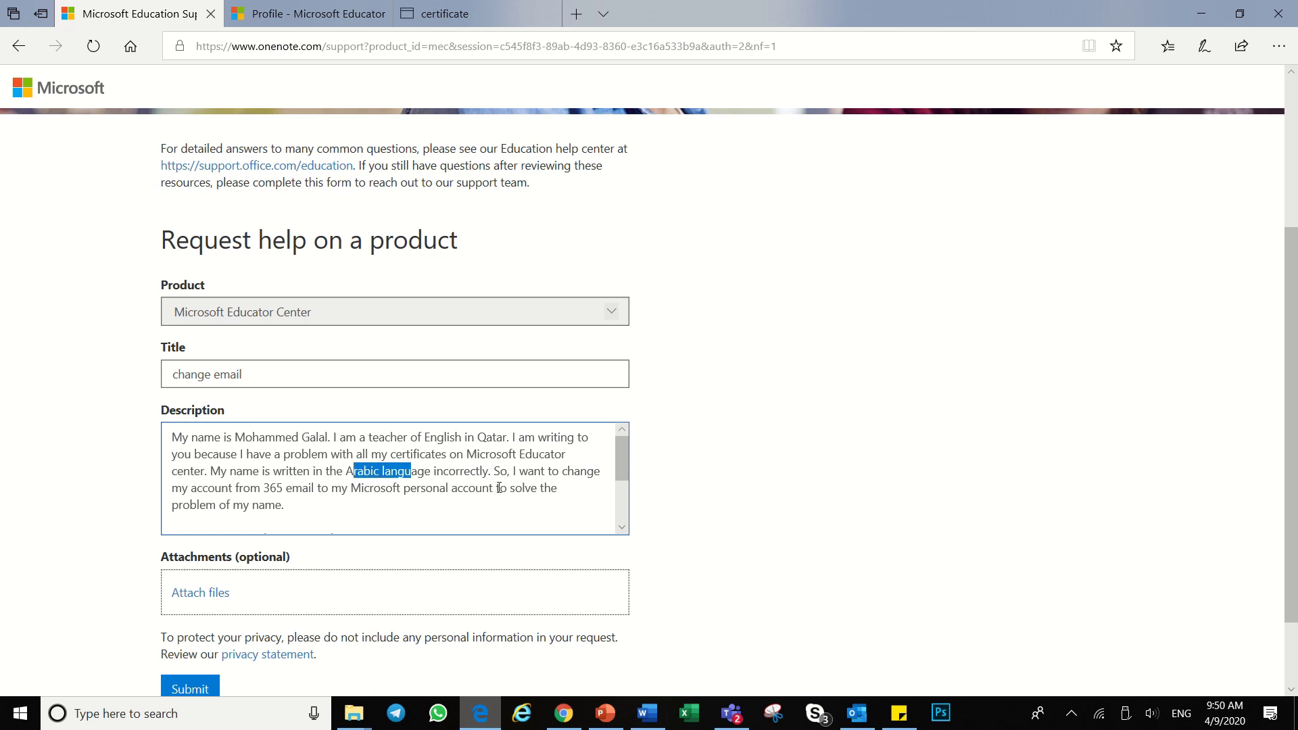
Step: Highlight the 365 account and personal Gmail addresses to check them, then switch to the certificate tab
scroll(497, 489, "down", 1)
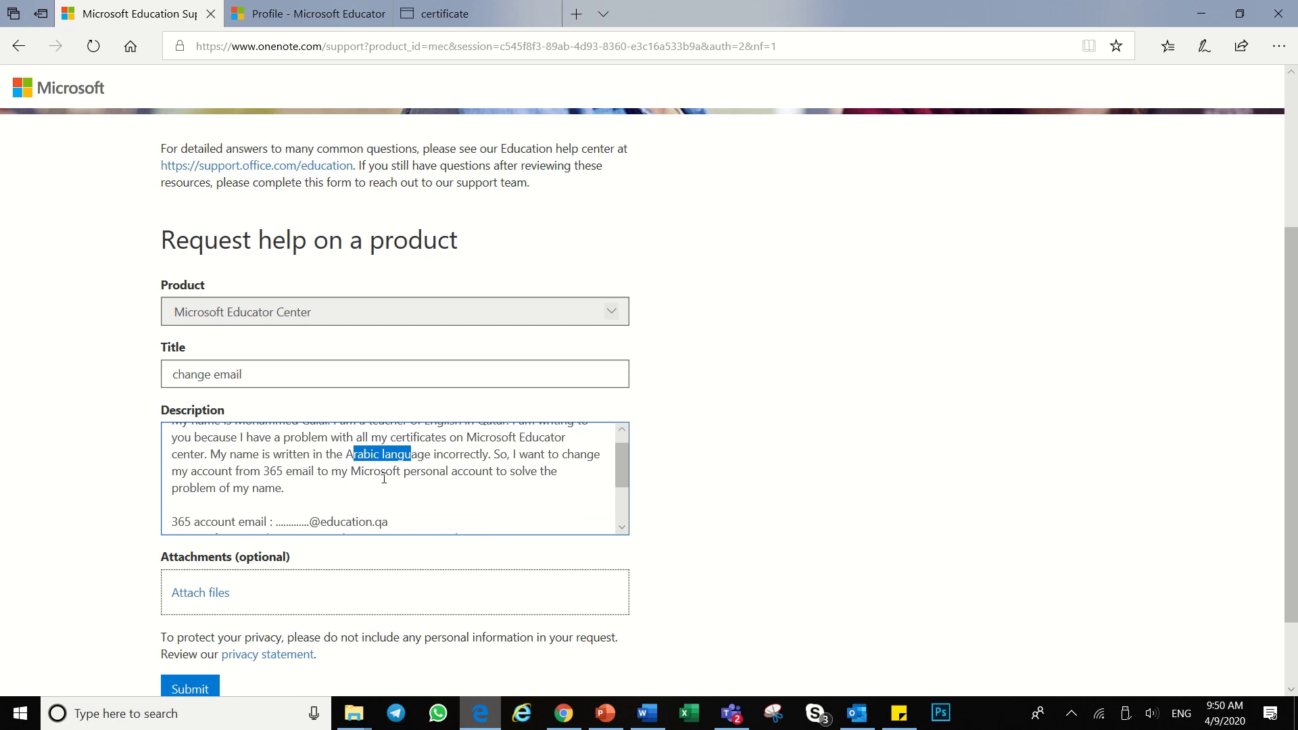
scroll(692, 449, "down", 2)
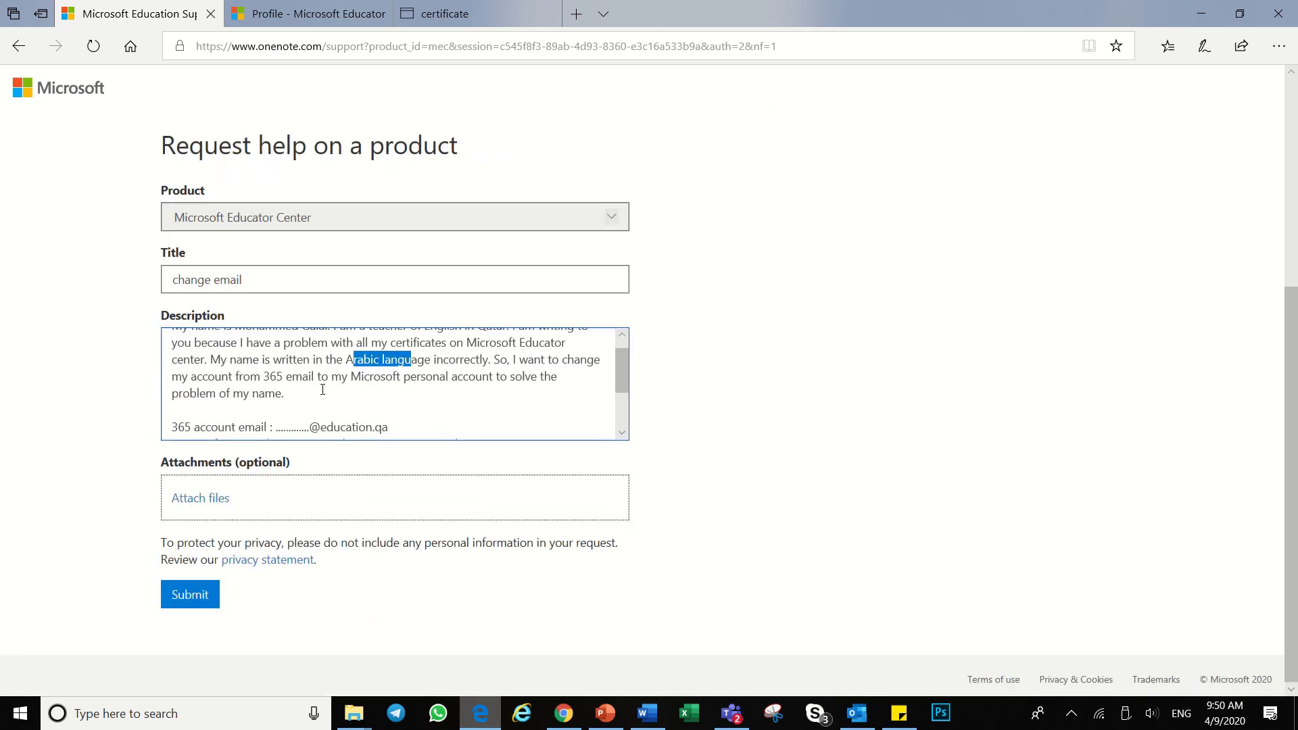
scroll(490, 391, "down", 1)
left_click_drag(389, 394, 278, 393)
left_click_drag(484, 412, 349, 418)
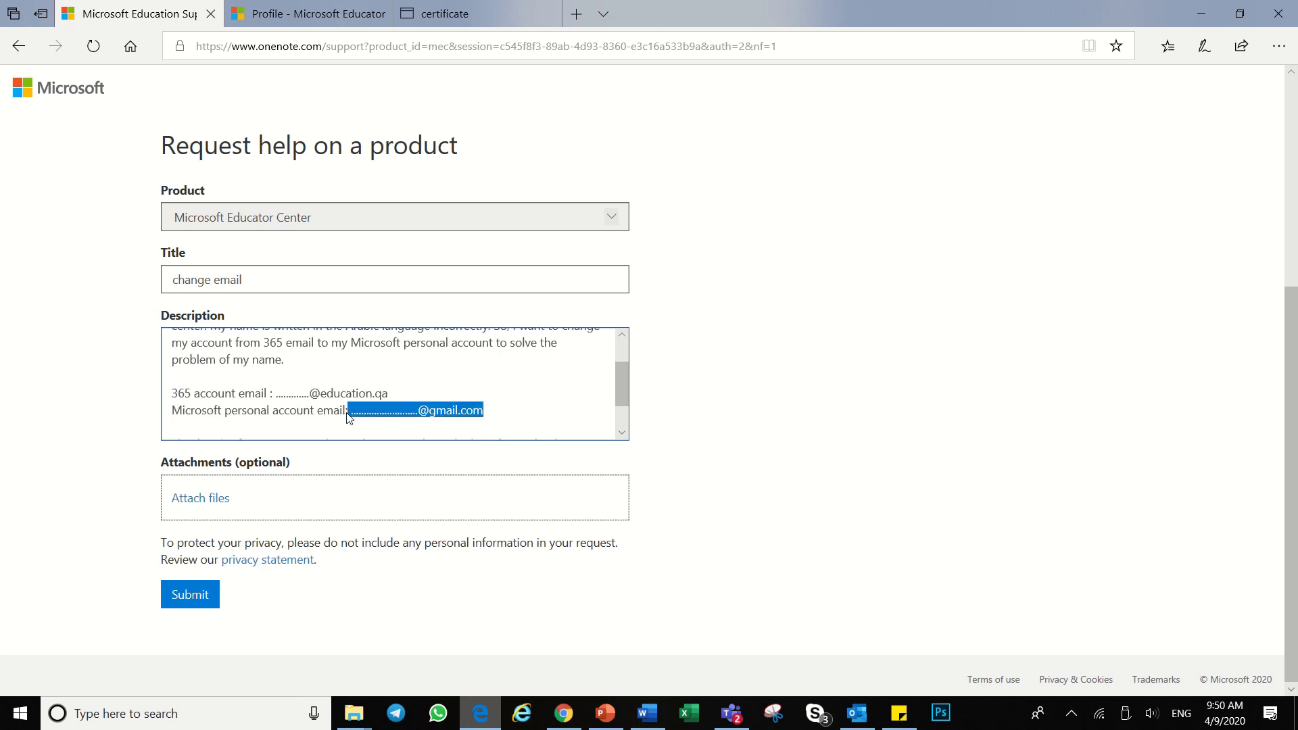
scroll(434, 389, "down", 1)
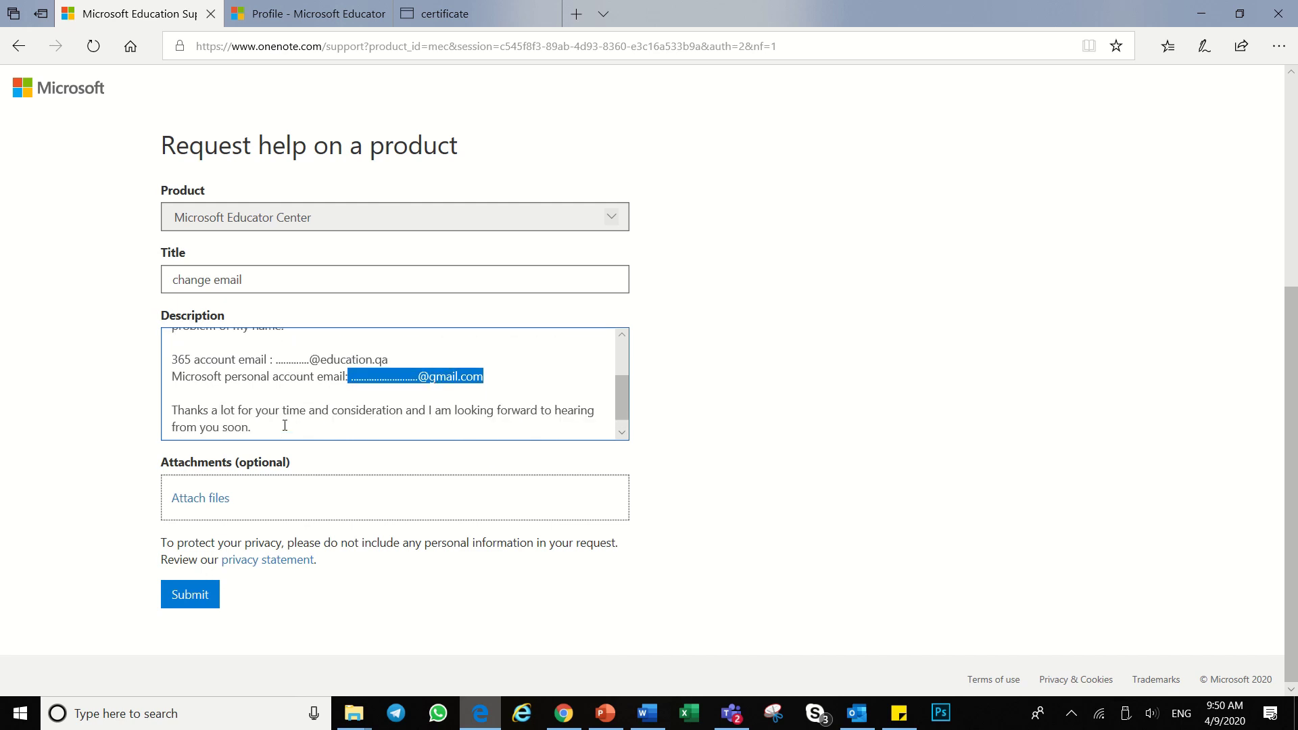
double_click(200, 315)
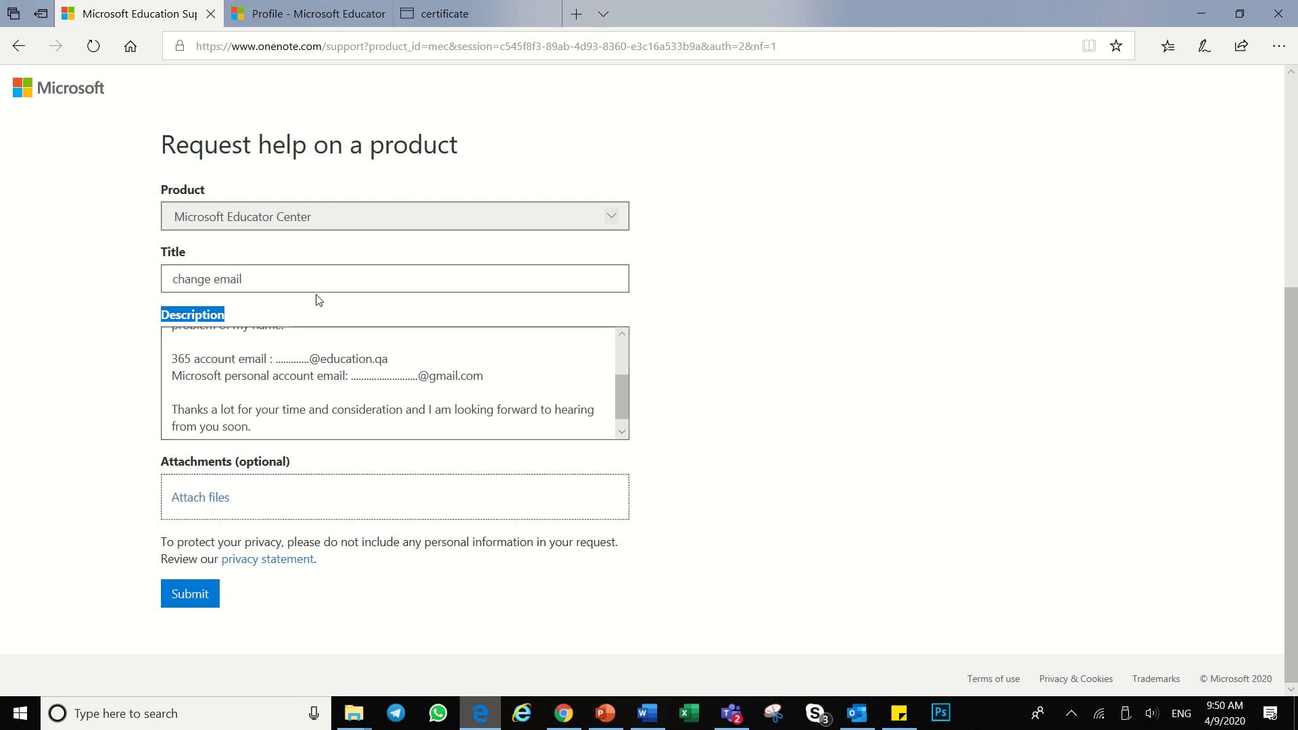
left_click(444, 14)
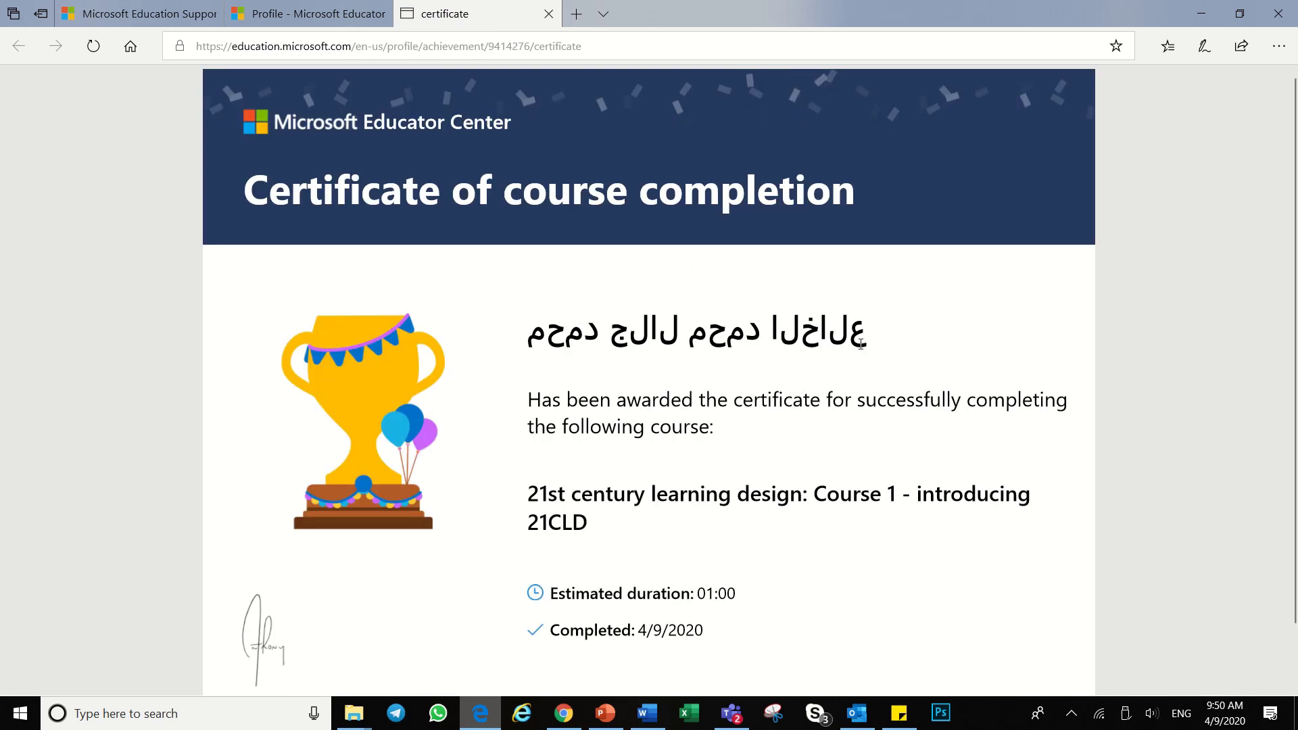
Step: Save the 21CLD course completion certificate from Edge to the Desktop as untitled.pdf
mouse_move(1126, 71)
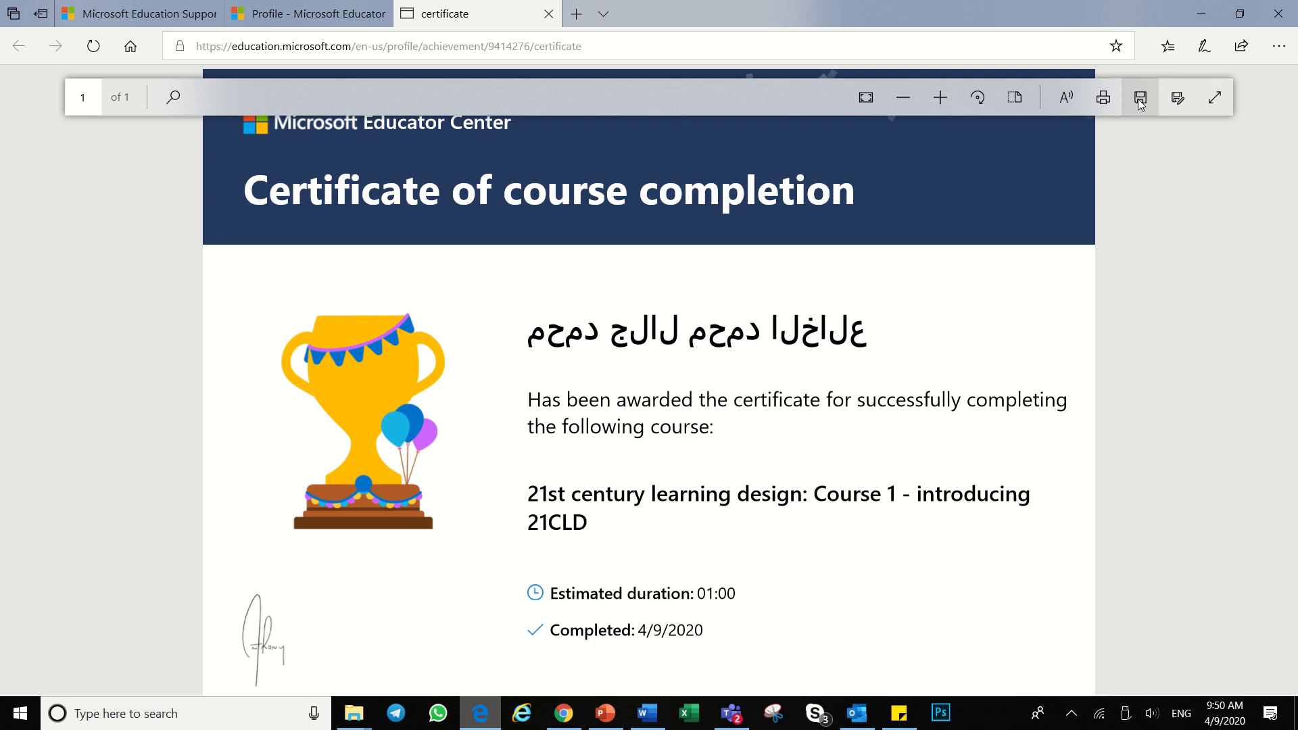
left_click(1141, 99)
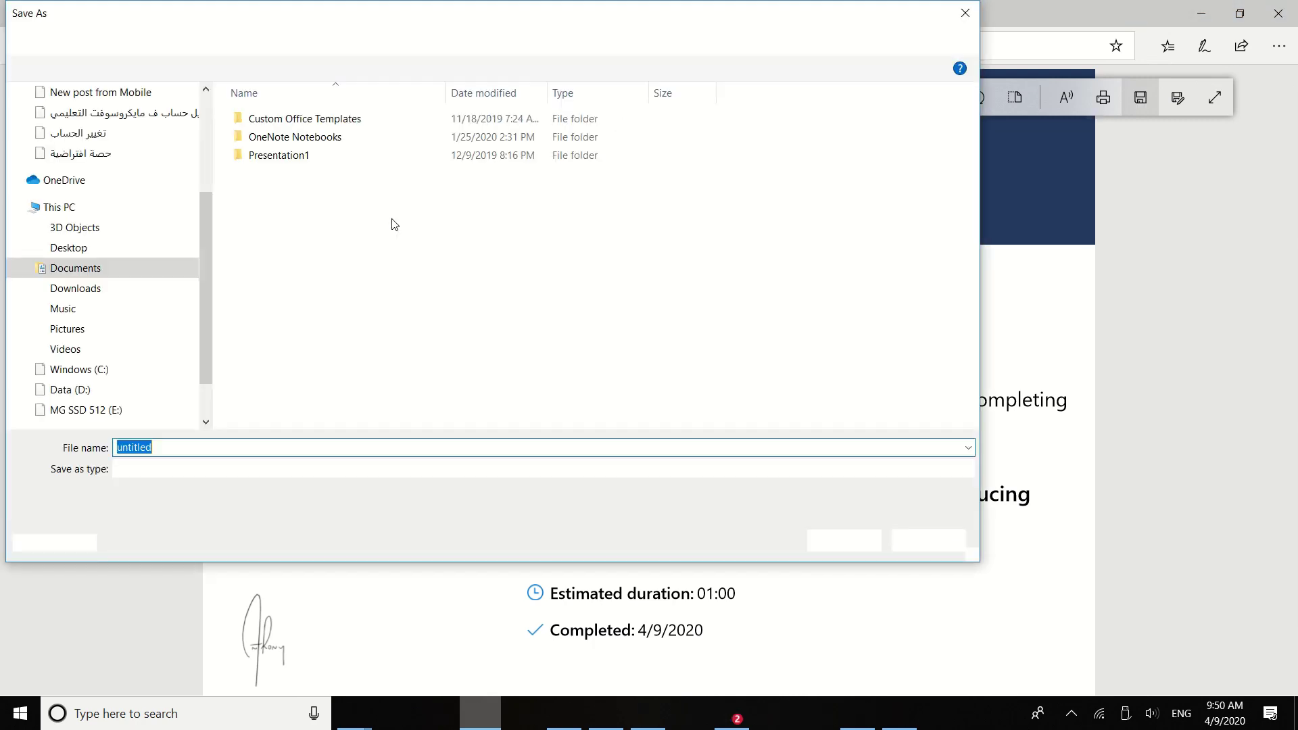
scroll(80, 215, "up", 3)
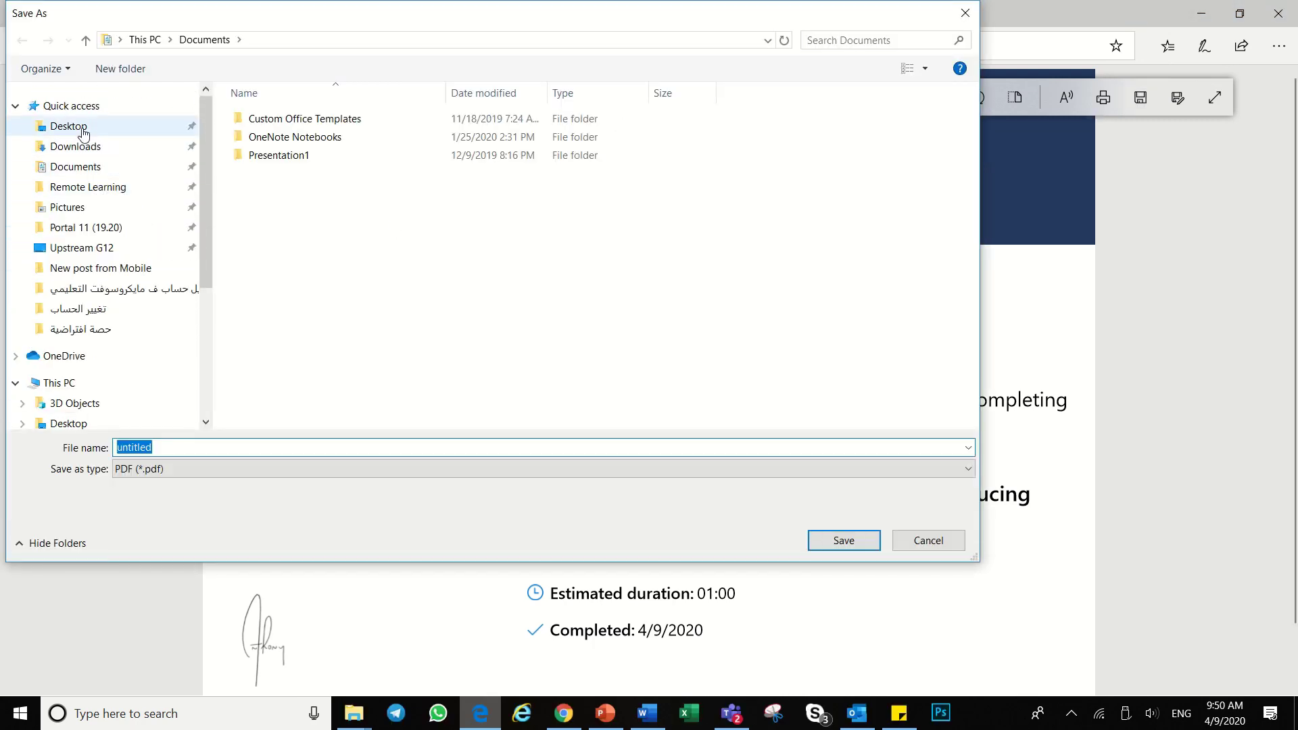
left_click(82, 128)
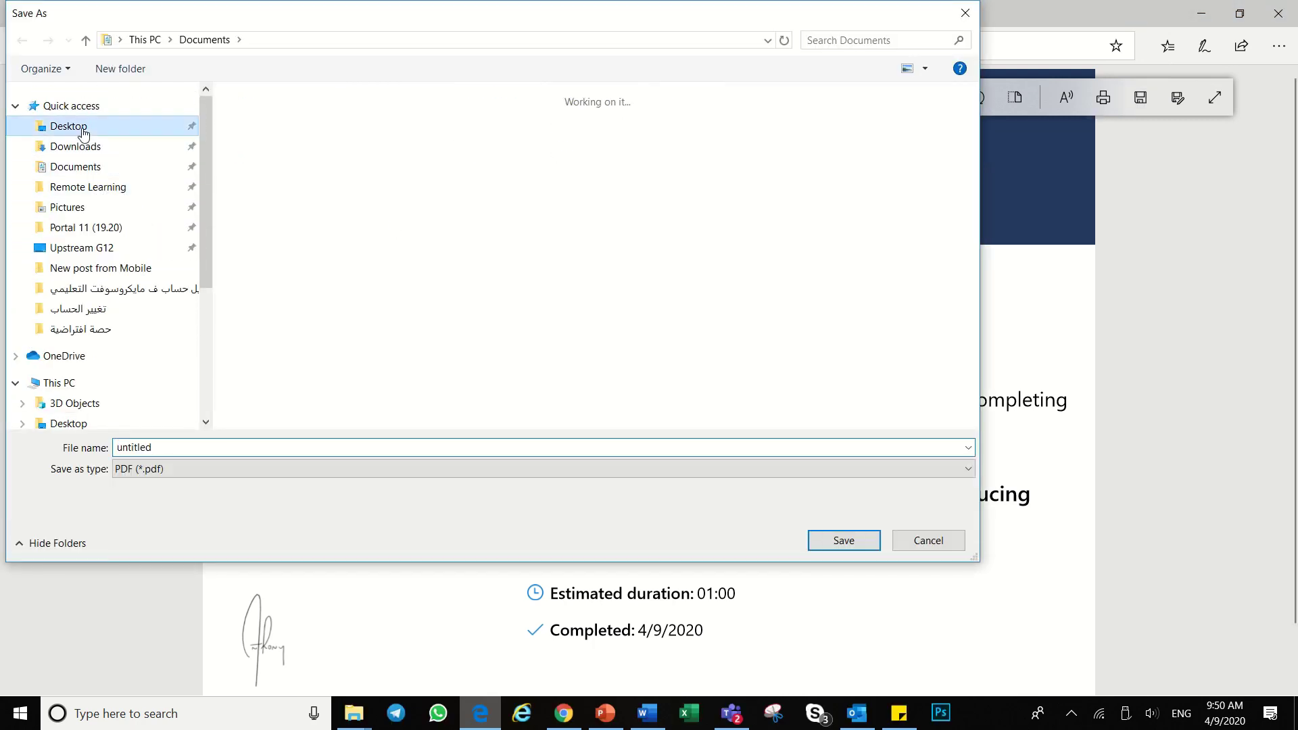
left_click(841, 541)
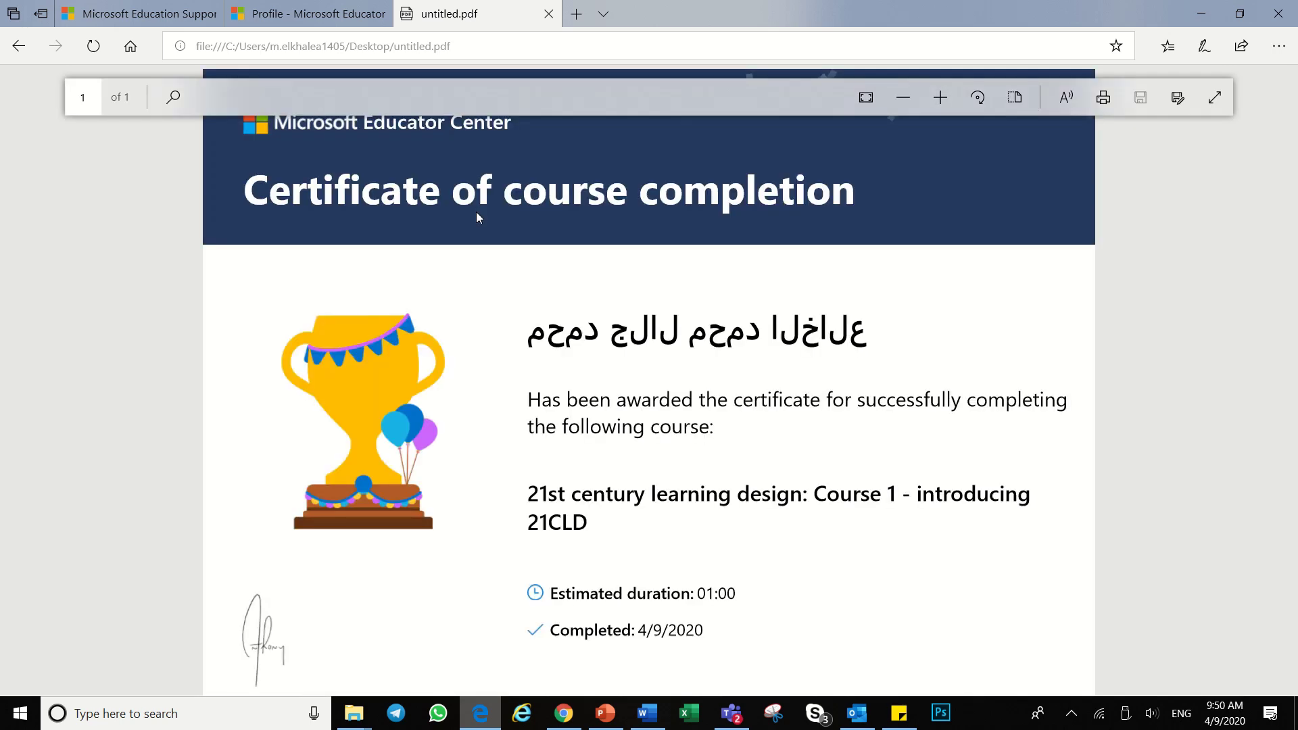
Step: Minimize the browser, Word and the remaining window to check untitled.pdf on the desktop
left_click(1201, 14)
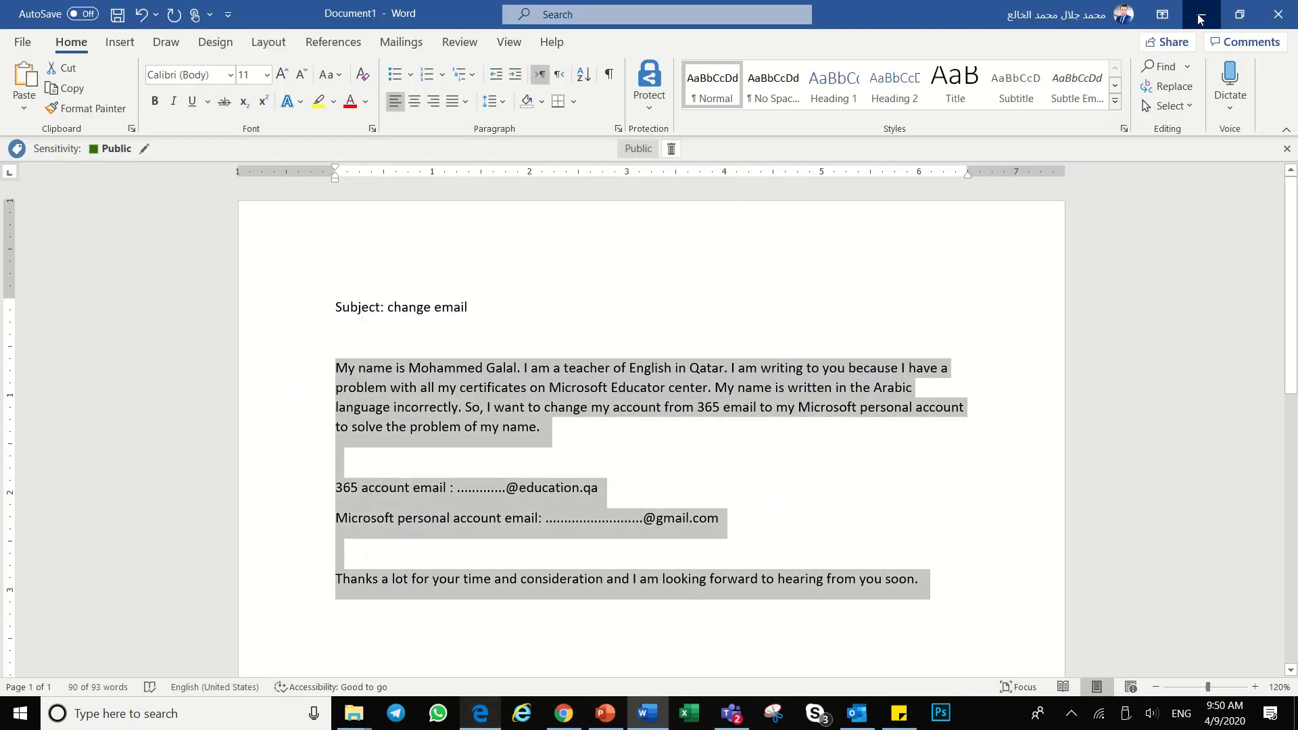
left_click(1201, 14)
left_click(1201, 14)
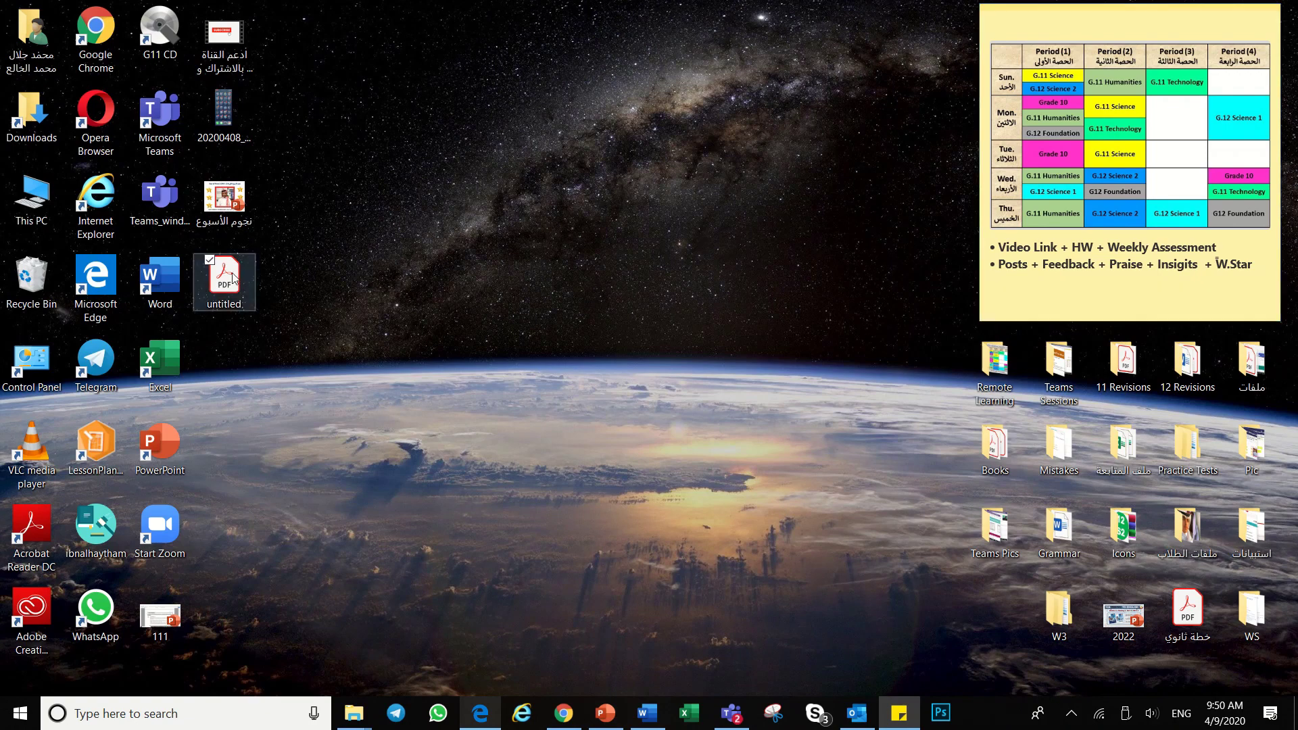
Step: Return to the Microsoft Education Support request form in the browser
left_click(487, 712)
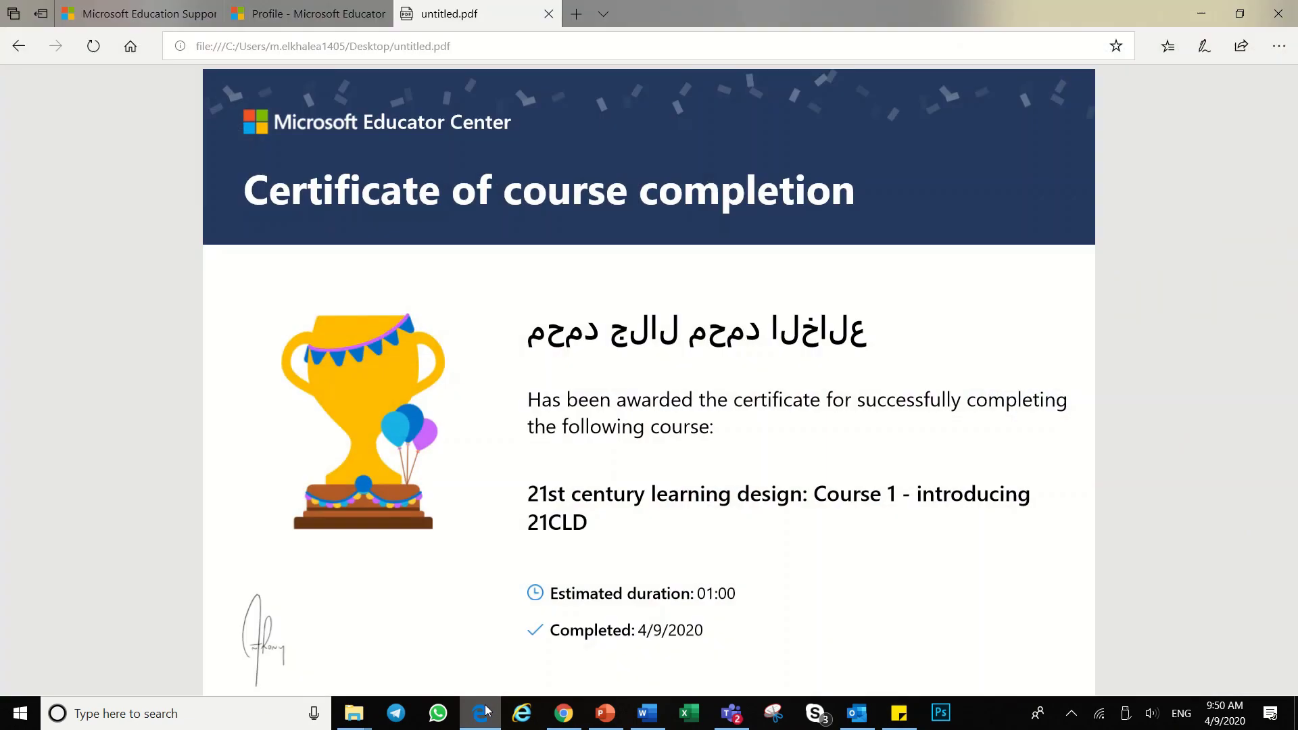
left_click(146, 15)
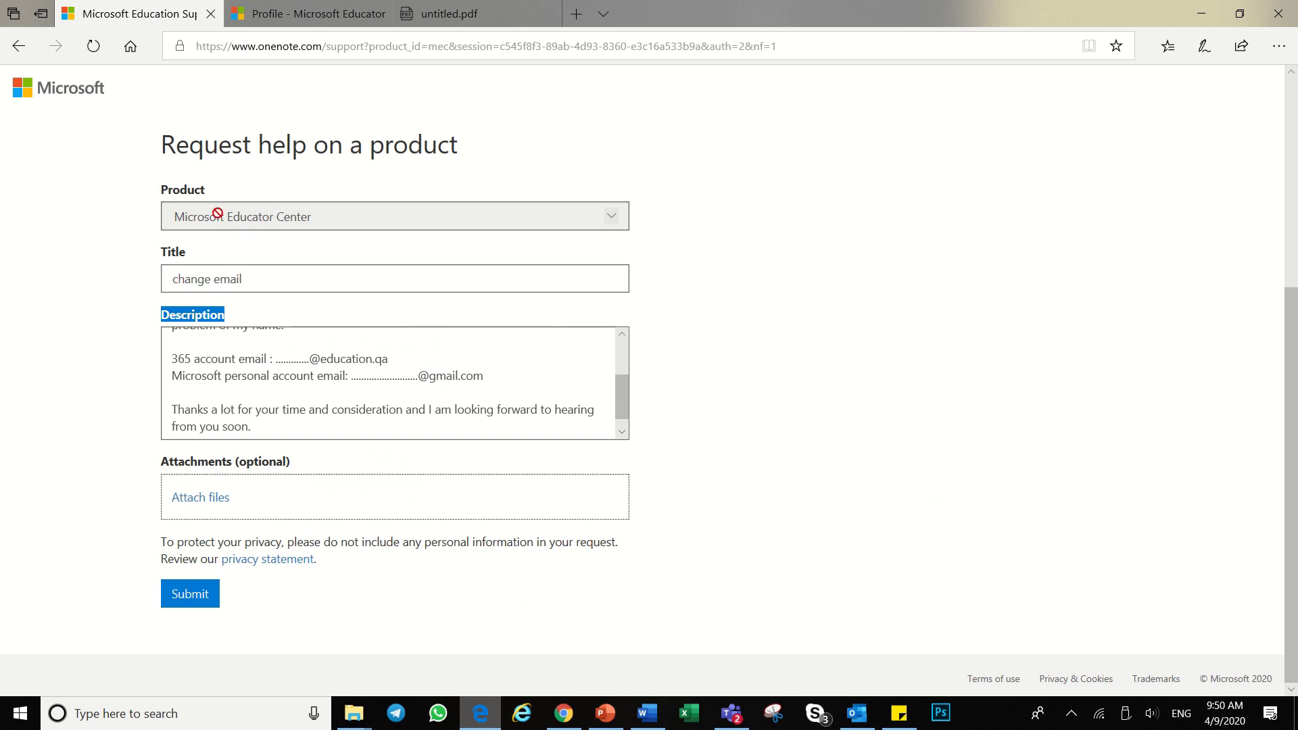
left_click(133, 320)
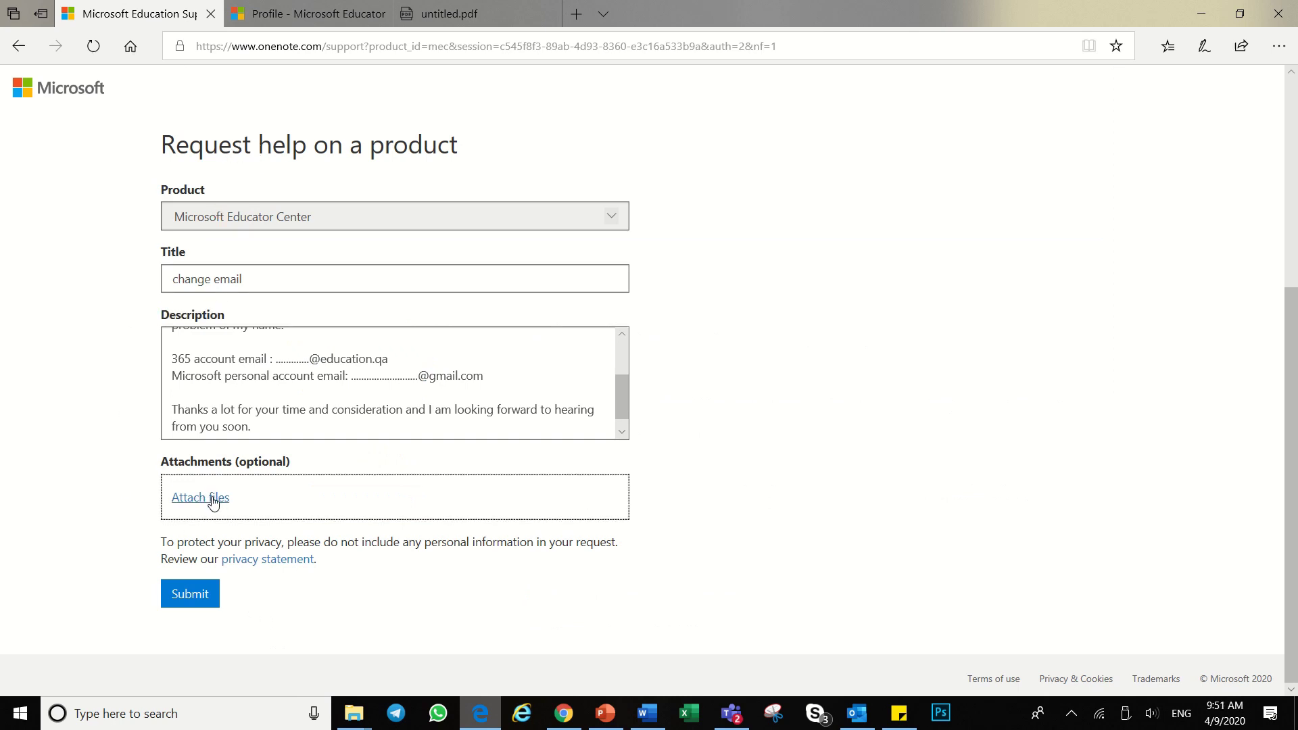
Step: Attach untitled.pdf from the Desktop to the help request
left_click(253, 489)
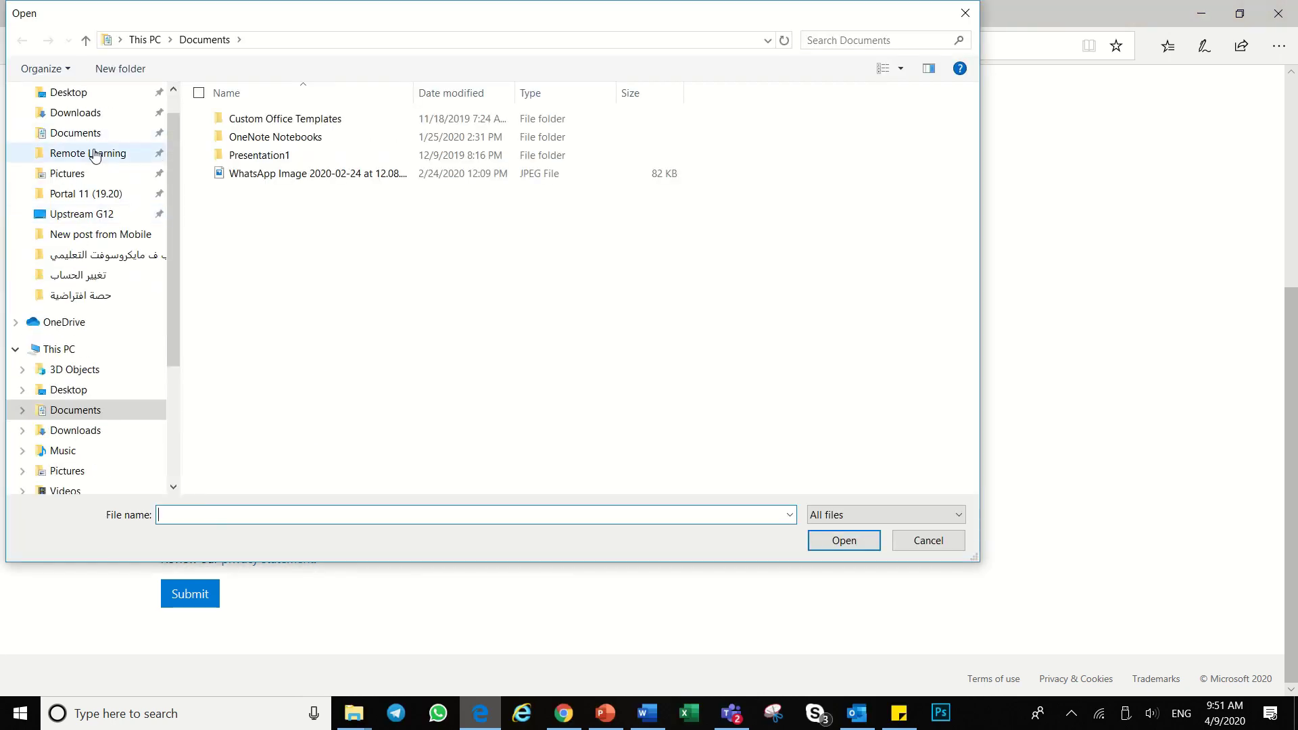
scroll(95, 156, "up", 1)
left_click(81, 127)
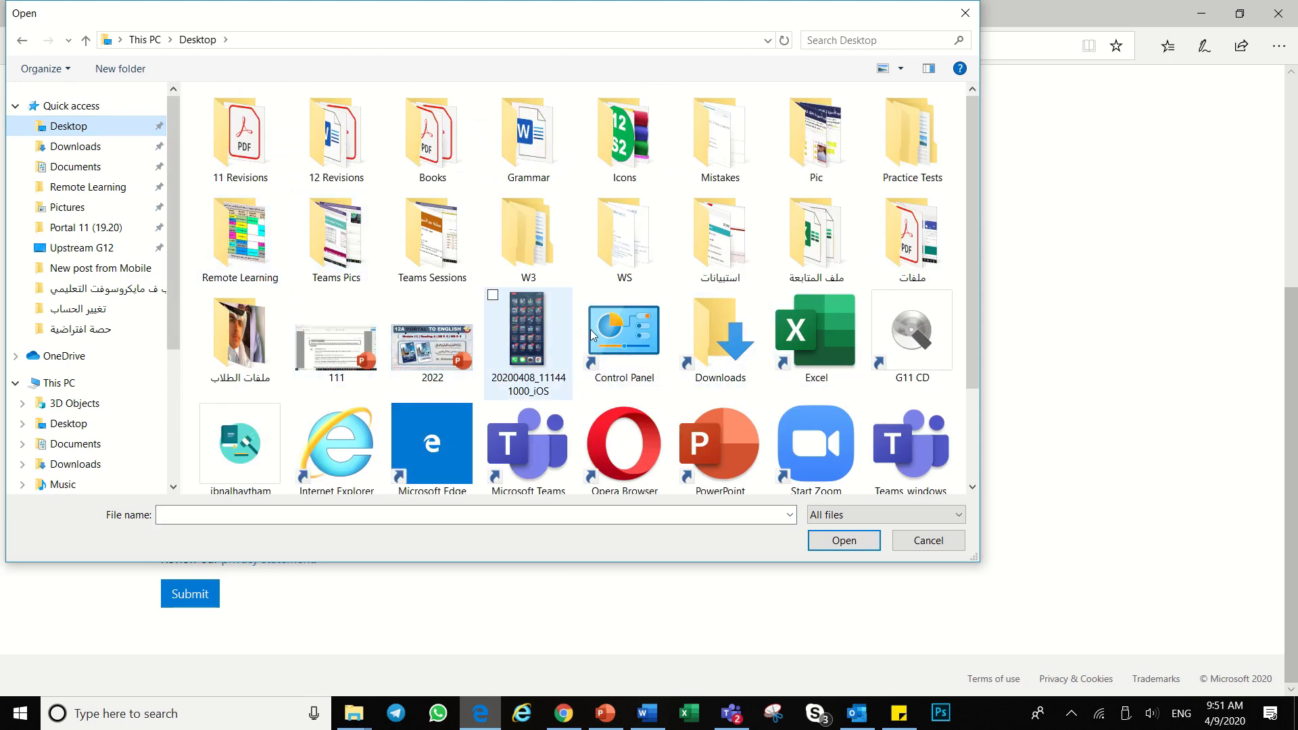
scroll(592, 335, "down", 2)
left_click(352, 402)
left_click(846, 543)
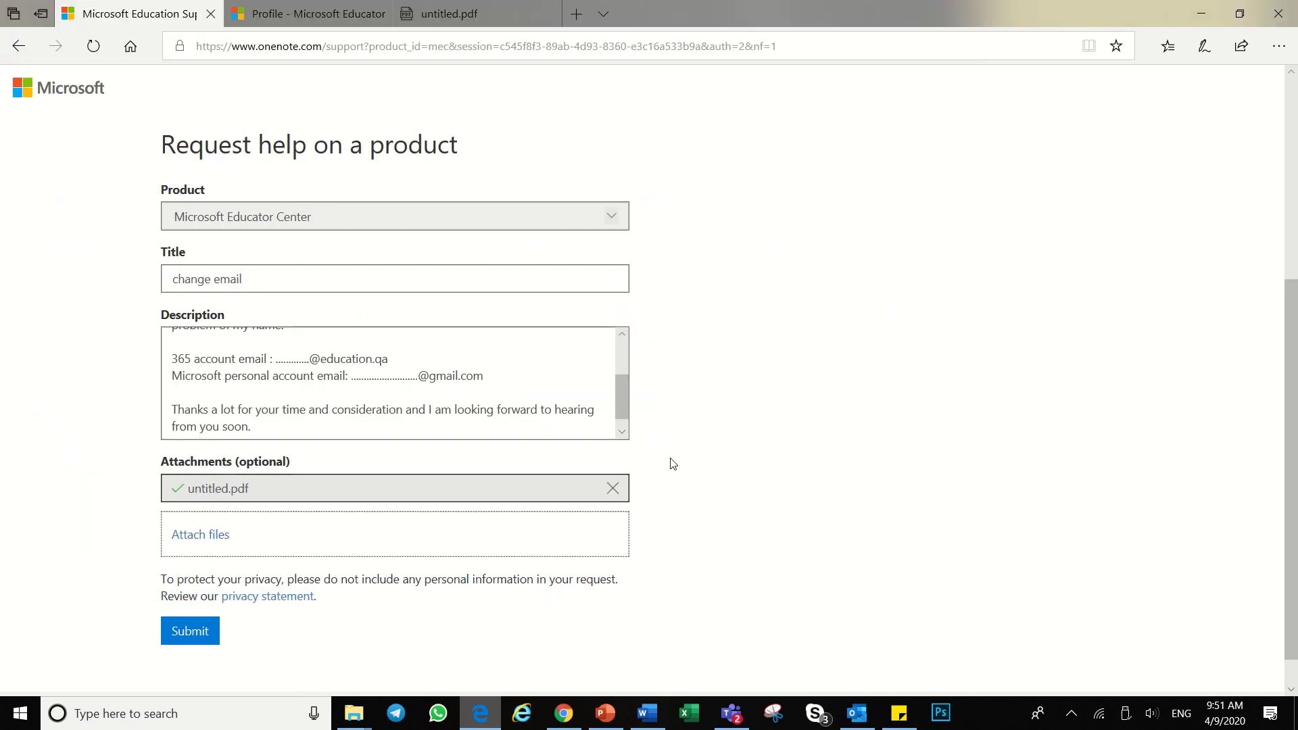
scroll(666, 460, "up", 2)
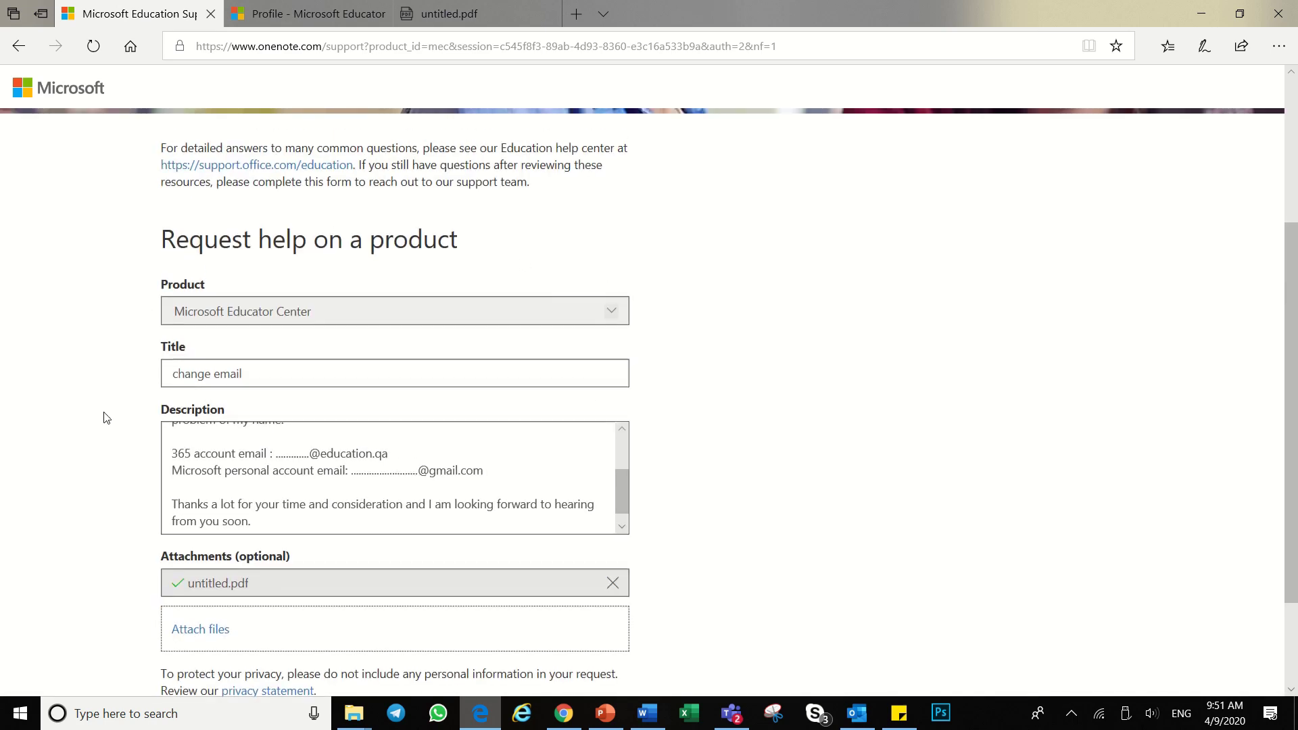
scroll(107, 440, "down", 2)
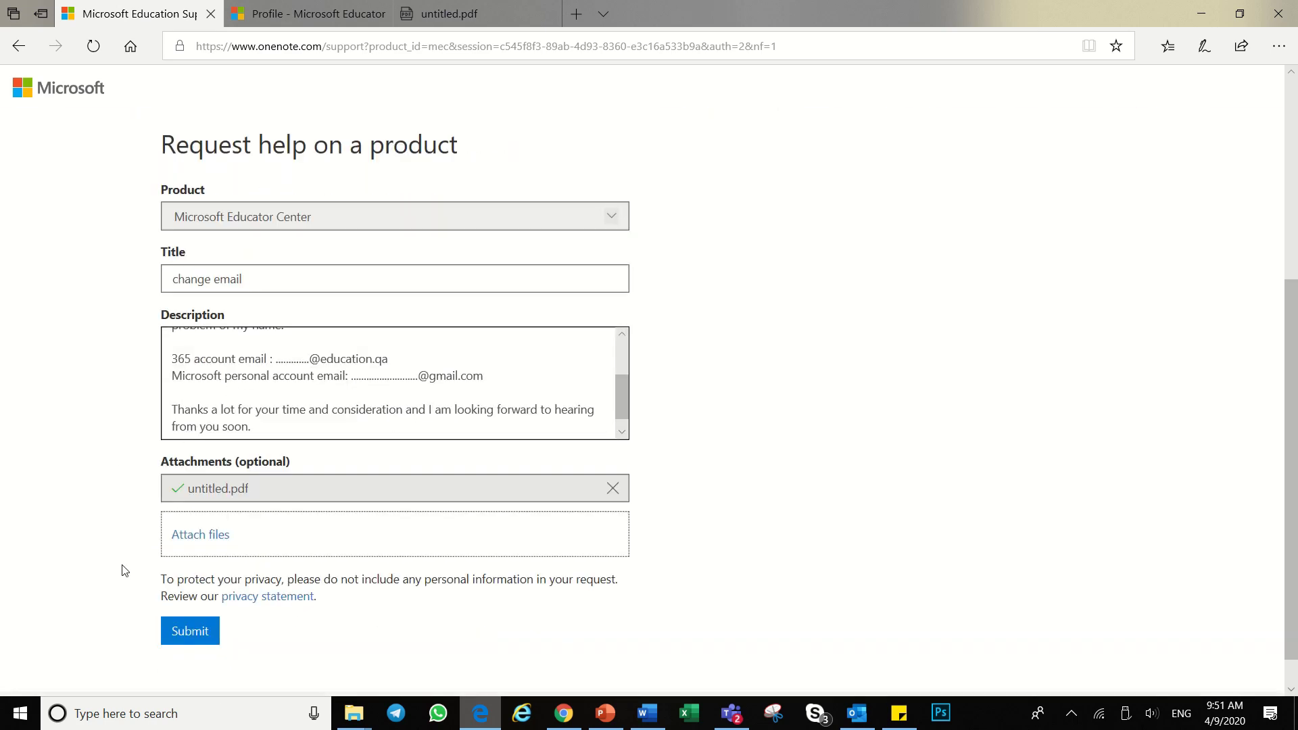
left_click(203, 631)
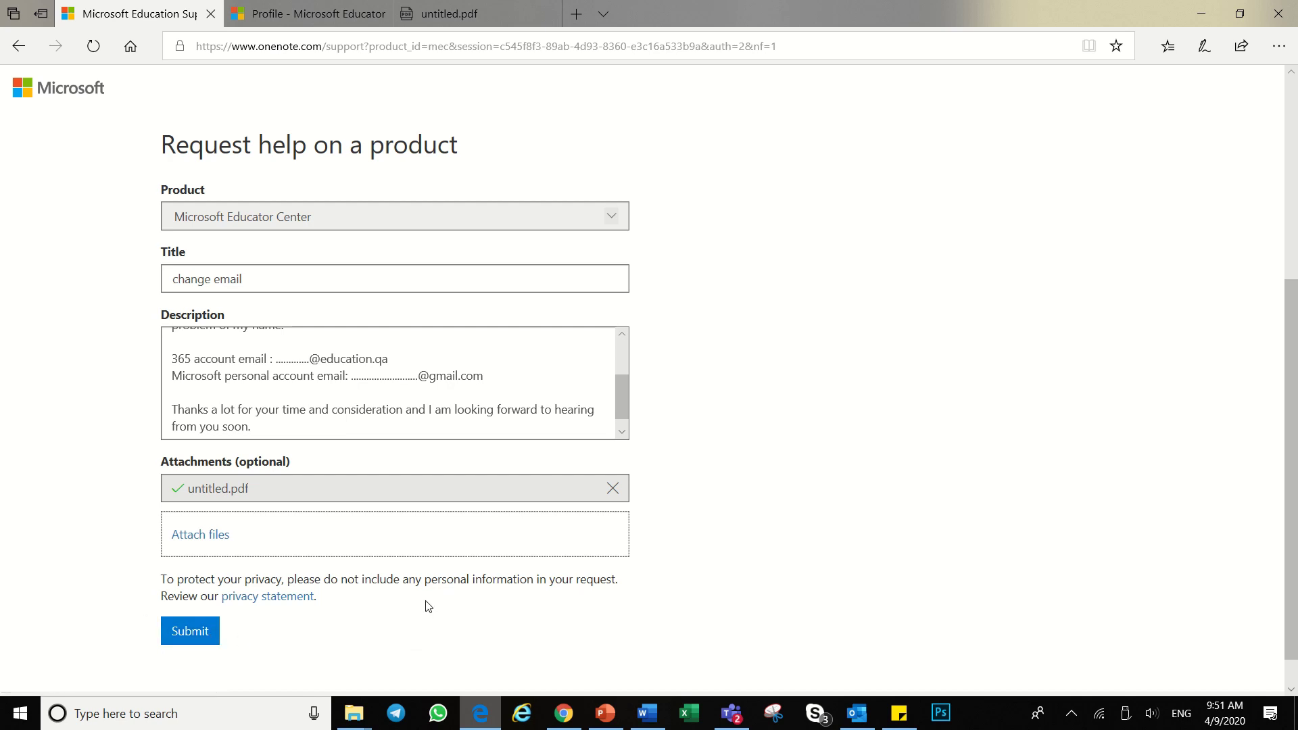
left_click_drag(383, 360, 291, 370)
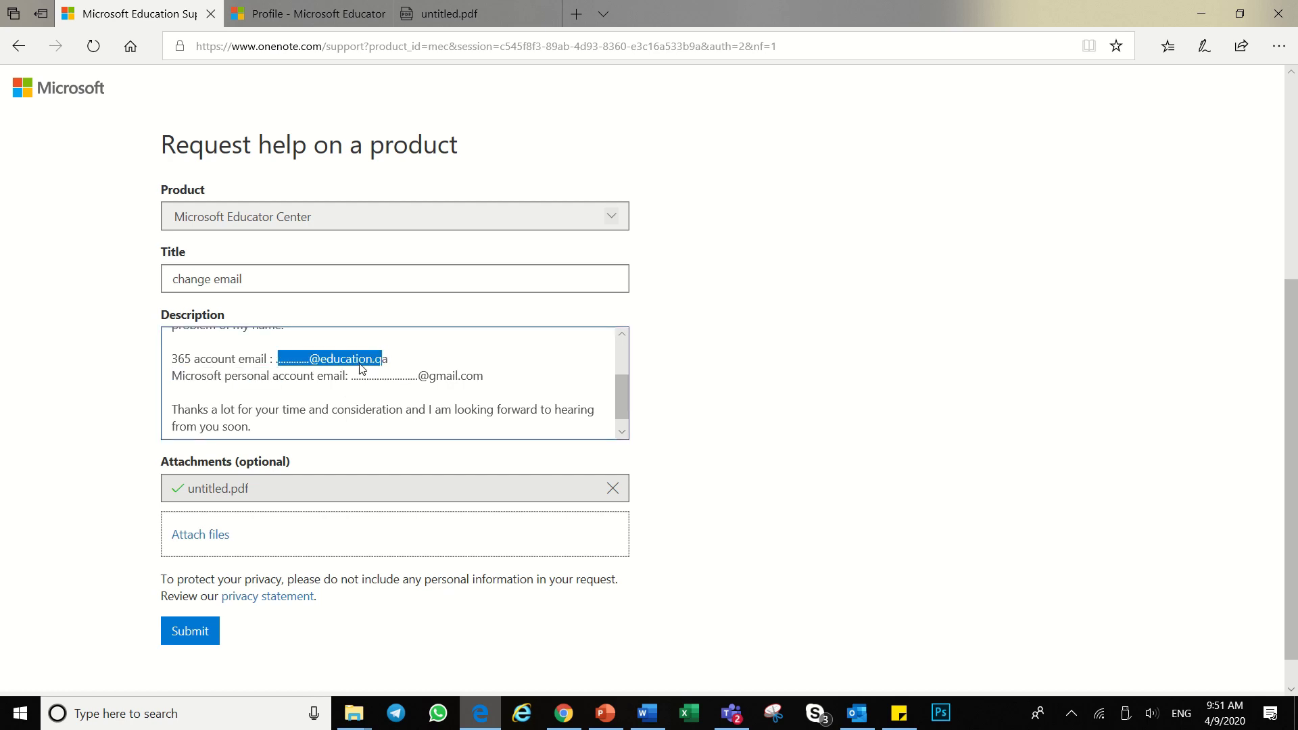